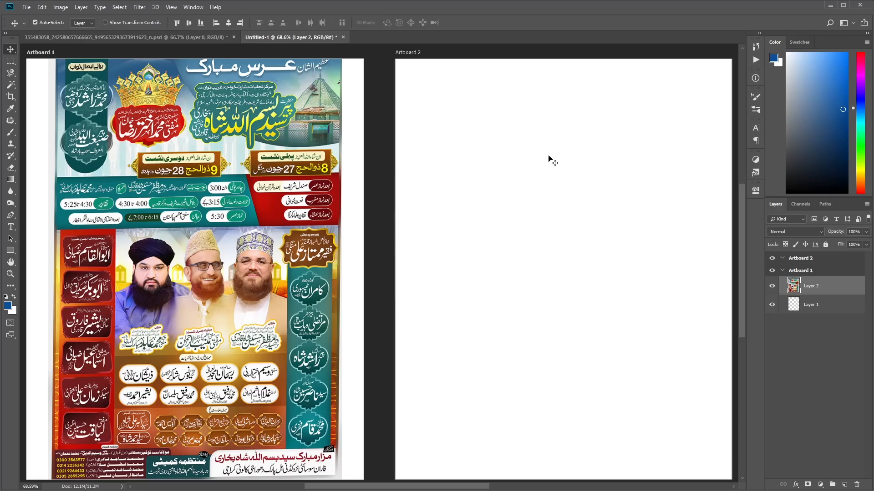
# Collapse Artboard 1's layers and draw a black rectangle about 1122 × 204 px across the upper part of Artboard 2.
pyautogui.click(783, 271)
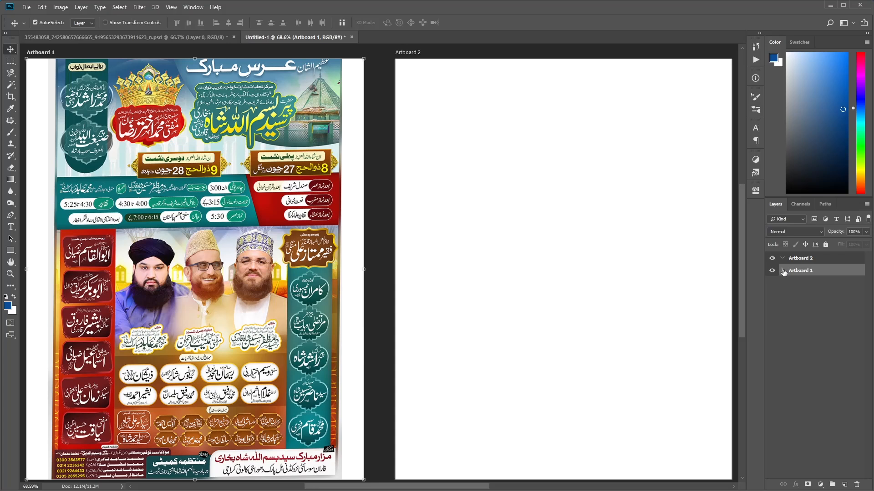
pyautogui.moveTo(565, 244); pyautogui.dragTo(569, 241)
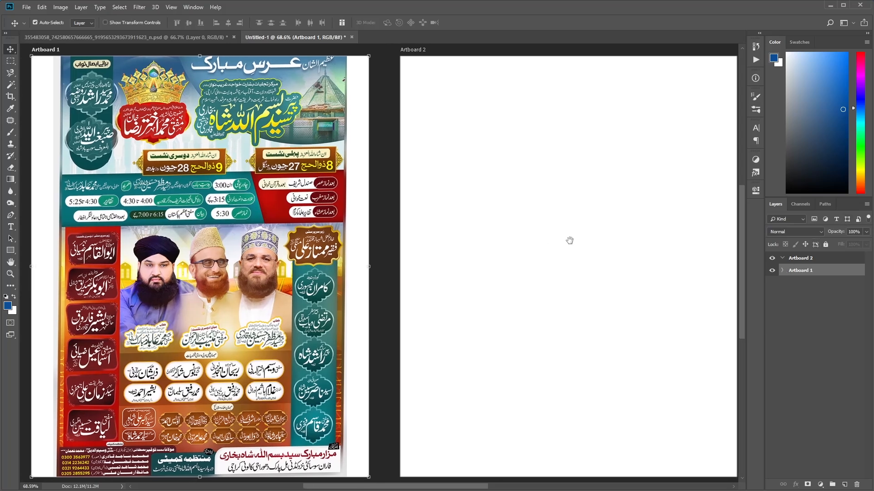
pyautogui.press('ctrl')
pyautogui.hotkey('ctrl', '0')
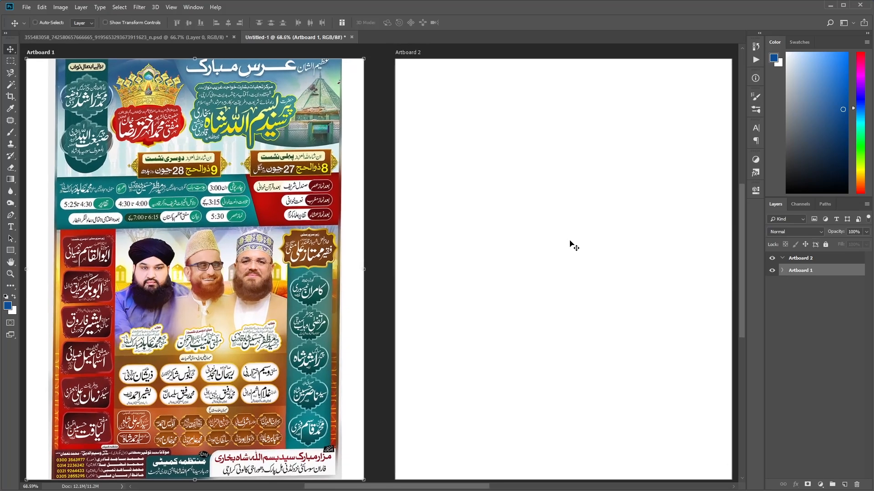
pyautogui.hotkey('ctrl', '-')
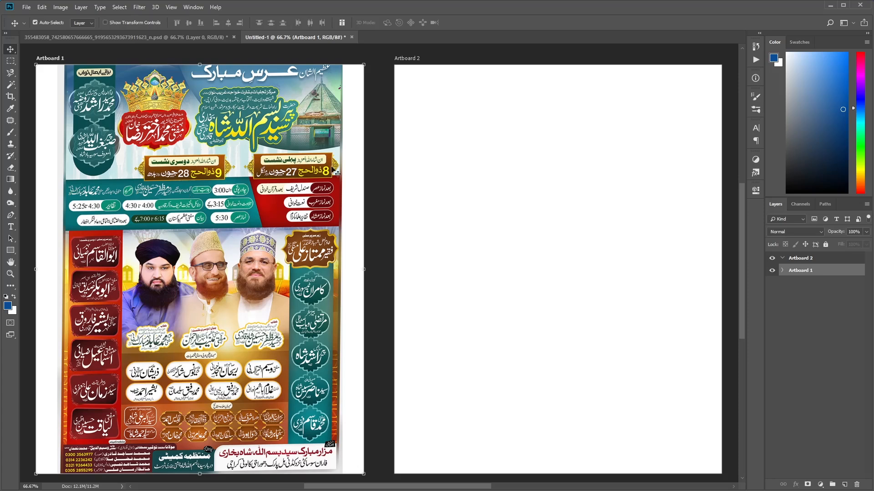
pyautogui.click(11, 251)
pyautogui.moveTo(386, 150); pyautogui.dragTo(726, 210)
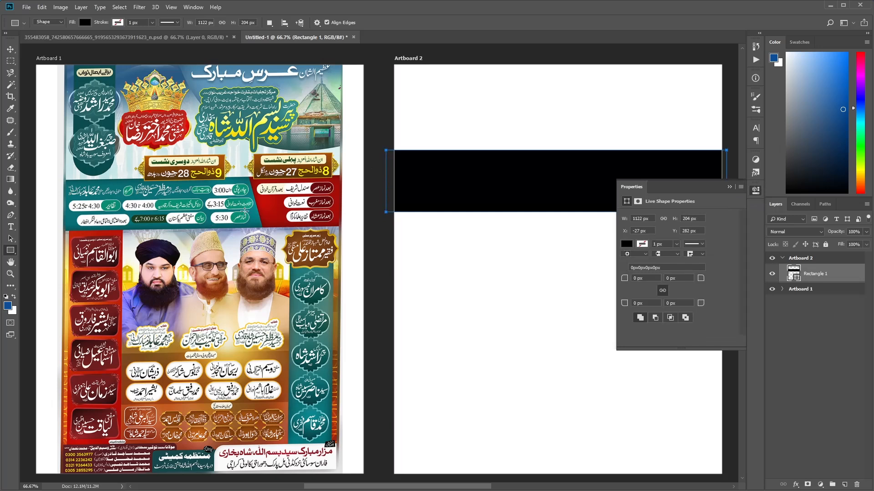
# Centre the black rectangle horizontally on Artboard 2 and hide its shape properties.
pyautogui.click(10, 50)
pyautogui.moveTo(493, 171); pyautogui.dragTo(494, 171)
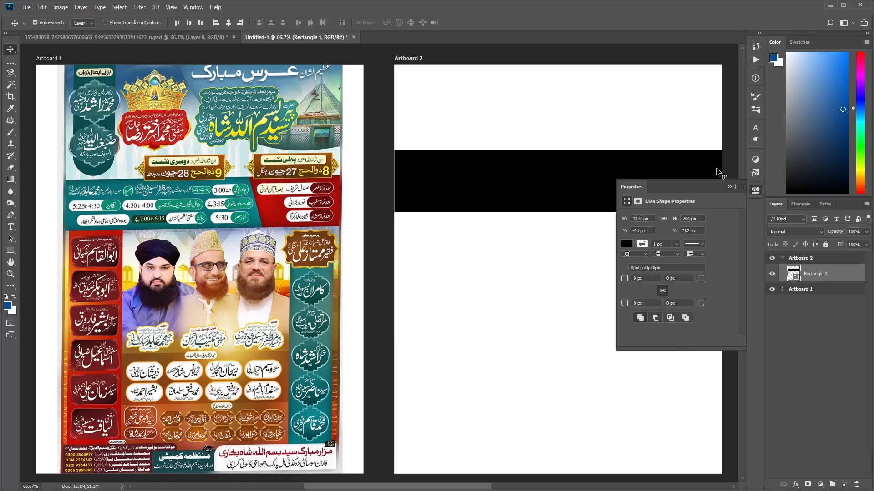
pyautogui.click(730, 187)
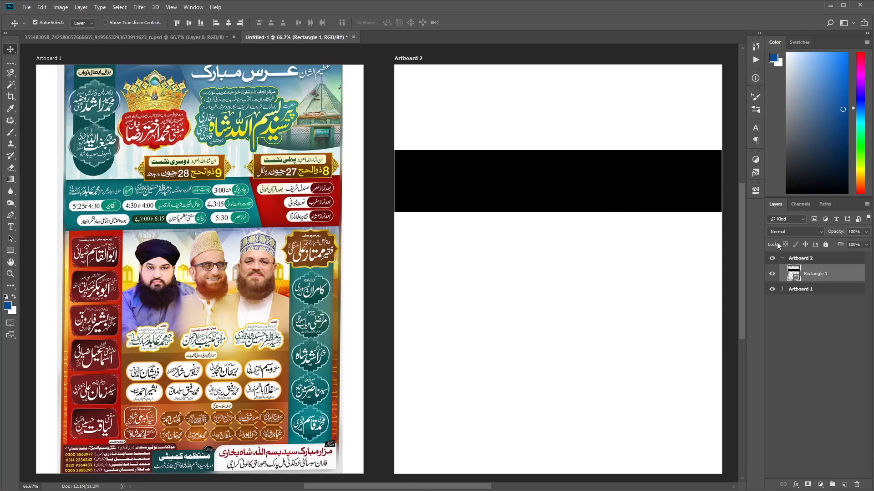
# Fill the rectangle with teal #097278 sampled from the schedule band of the reference poster.
pyautogui.doubleClick(796, 278)
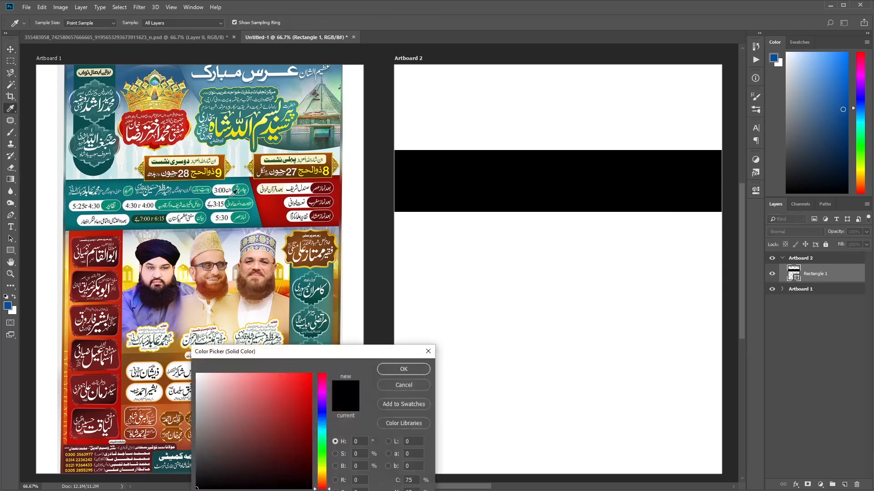
pyautogui.click(204, 201)
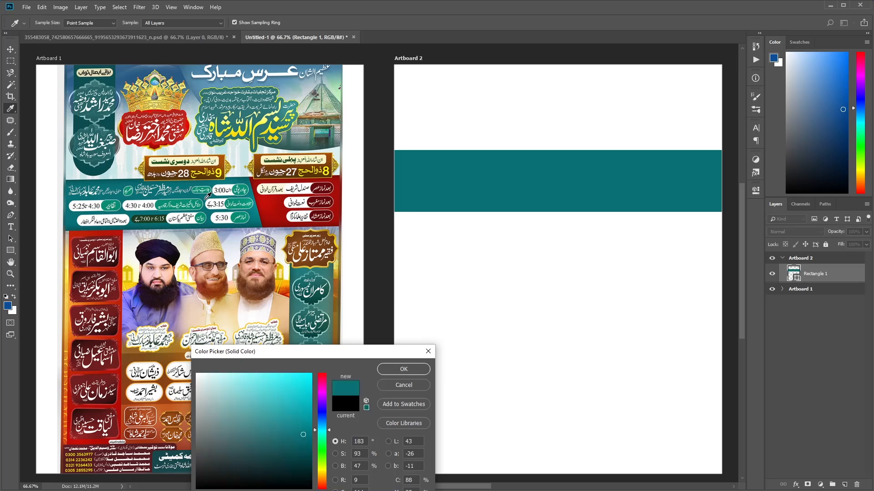
pyautogui.moveTo(340, 353); pyautogui.dragTo(470, 275)
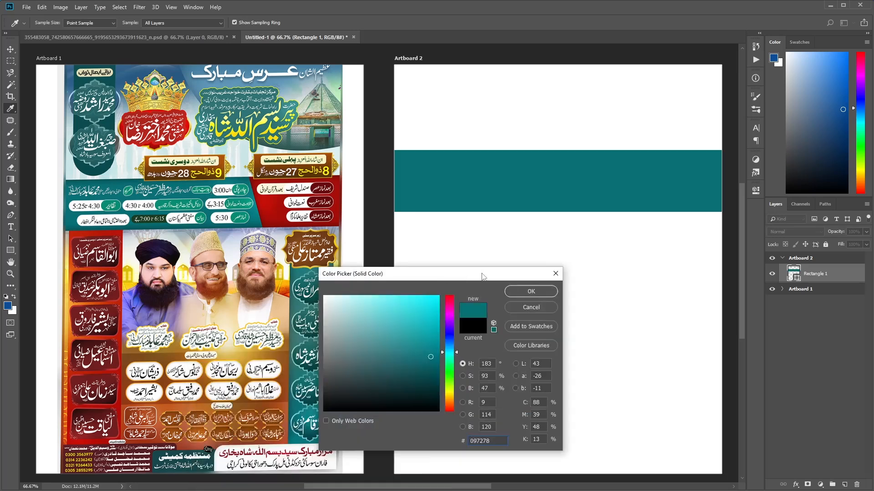
pyautogui.click(532, 292)
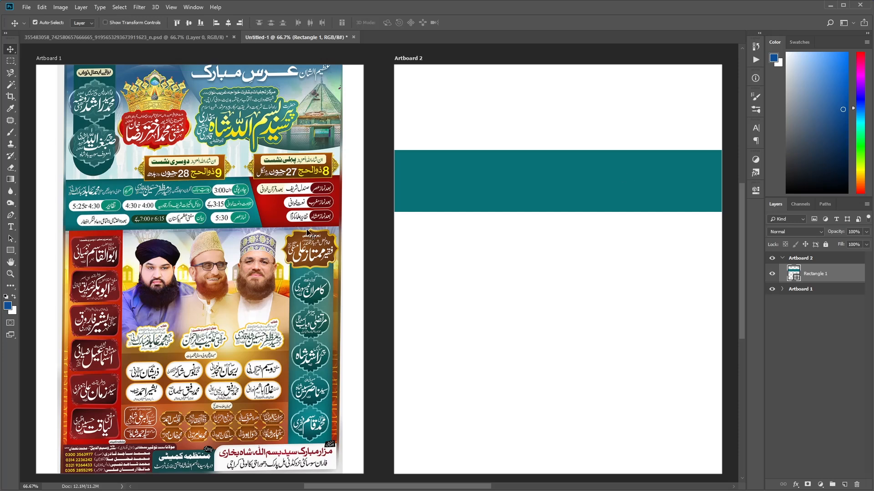
pyautogui.doubleClick(854, 275)
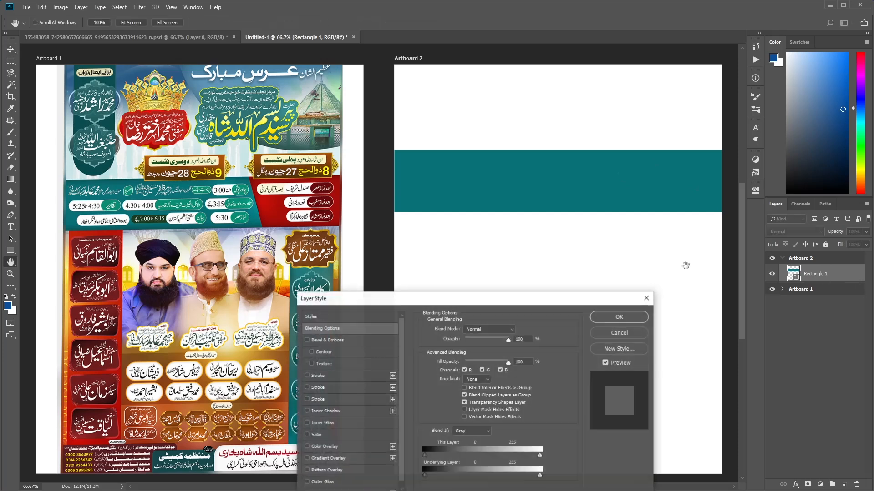
pyautogui.moveTo(581, 299); pyautogui.dragTo(590, 225)
pyautogui.click(625, 257)
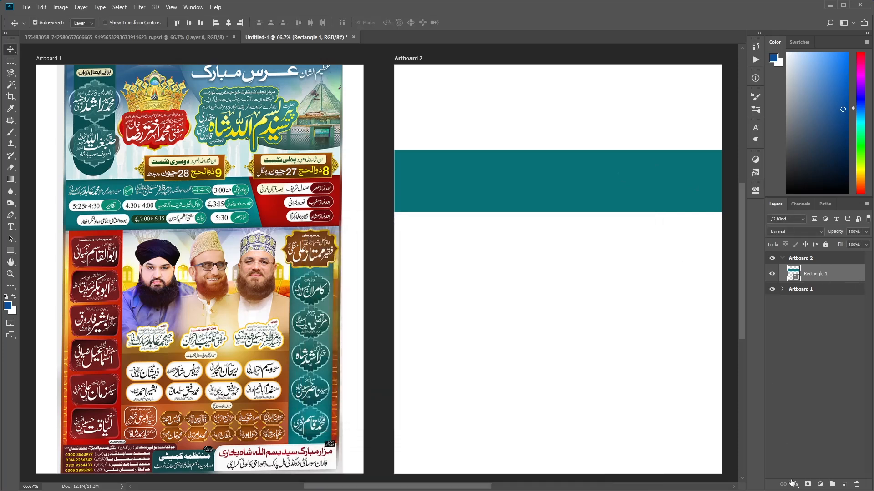
# Add an Inner Shadow effect to the teal rectangle and reset the effect to its default settings.
pyautogui.click(796, 485)
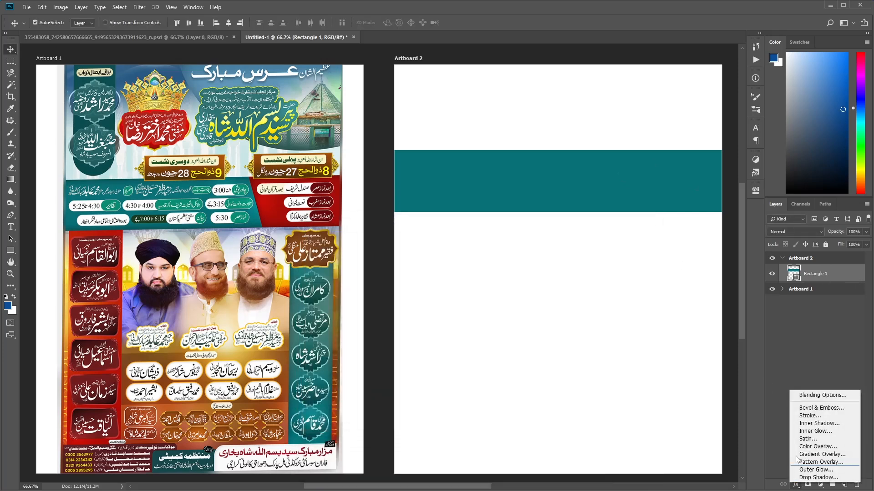
pyautogui.click(803, 423)
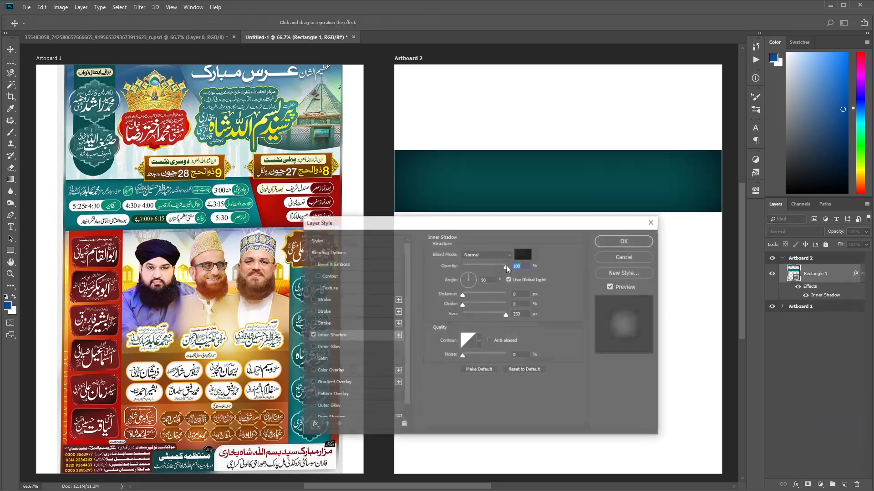
pyautogui.moveTo(405, 230); pyautogui.dragTo(317, 217)
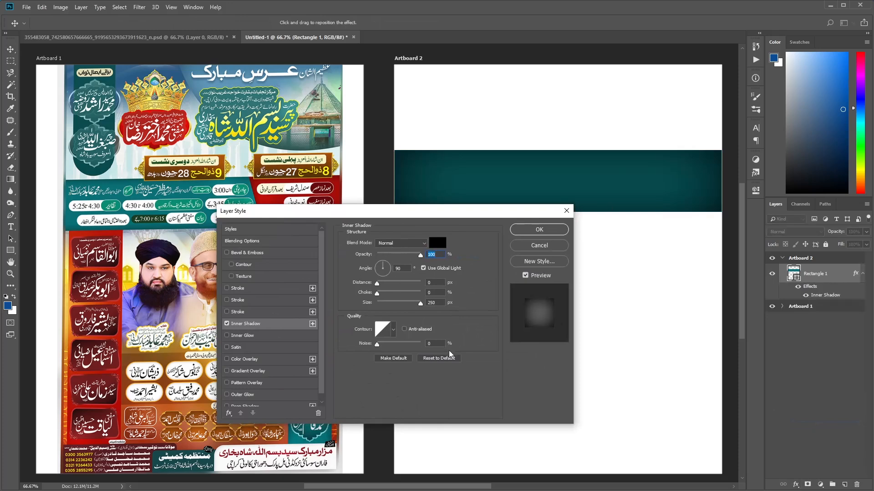
pyautogui.moveTo(408, 214); pyautogui.dragTo(405, 212)
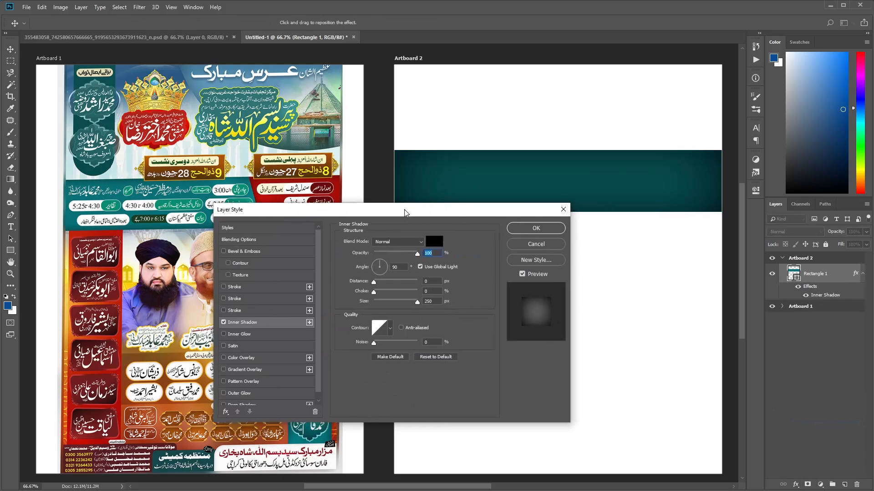
pyautogui.click(448, 359)
pyautogui.moveTo(343, 217); pyautogui.dragTo(289, 241)
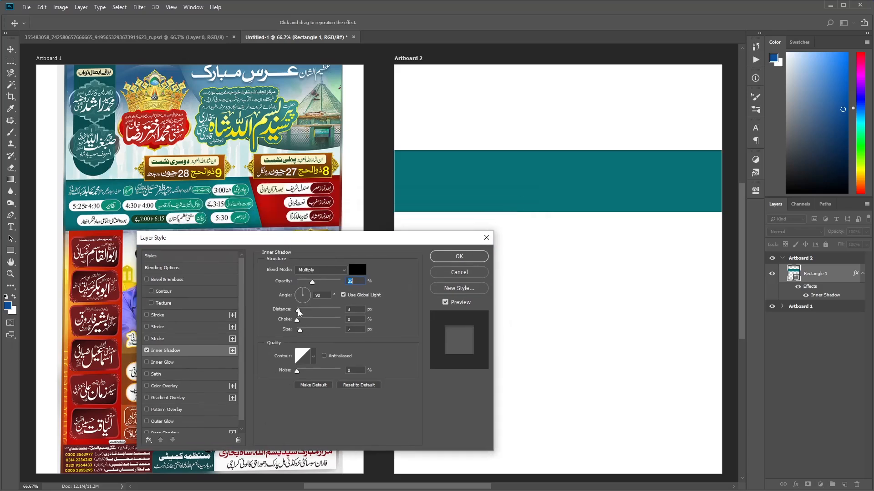
# Set the inner shadow's distance to 0 px, size to 46 px and opacity to 43%.
pyautogui.moveTo(298, 310); pyautogui.dragTo(241, 315)
pyautogui.moveTo(297, 310)
pyautogui.mouseDown()
pyautogui.moveTo(317, 312)
pyautogui.moveTo(280, 314)
pyautogui.mouseUp()
pyautogui.moveTo(300, 330); pyautogui.dragTo(308, 332)
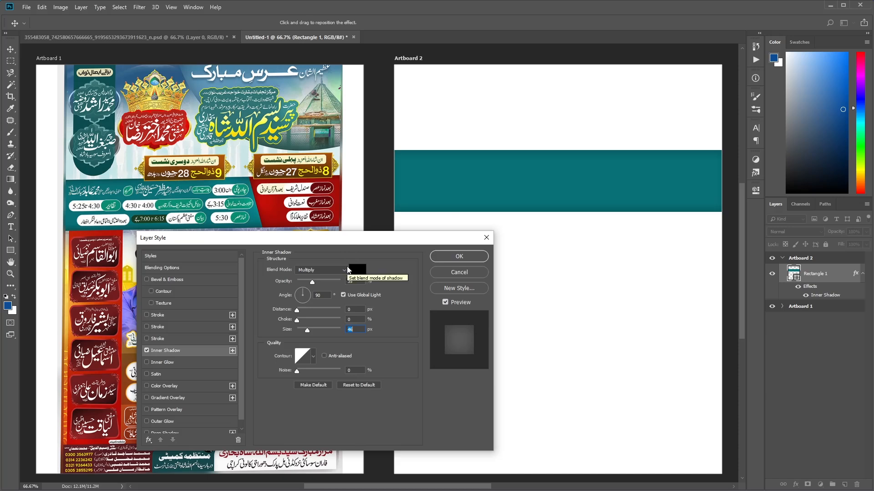
pyautogui.moveTo(312, 281)
pyautogui.mouseDown()
pyautogui.moveTo(342, 281)
pyautogui.moveTo(318, 283)
pyautogui.mouseUp()
# Try the Screen blend mode for the inner shadow and switch it back to Multiply.
pyautogui.click(328, 271)
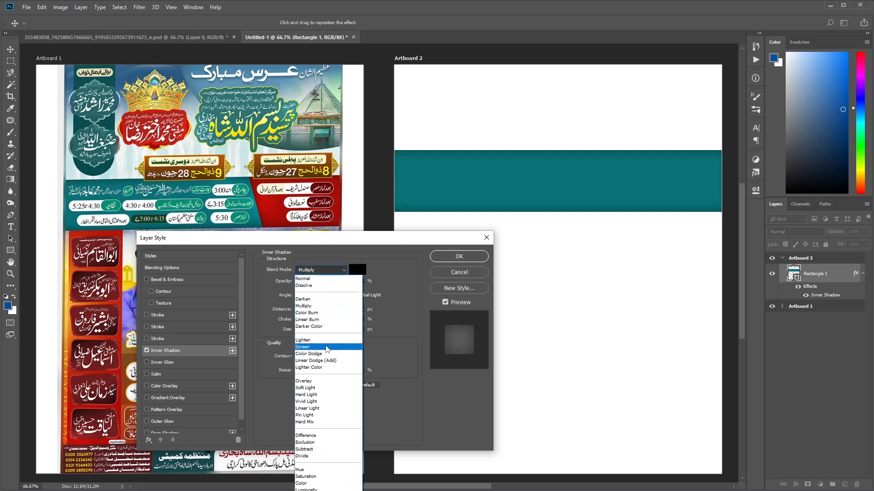
pyautogui.click(326, 348)
pyautogui.click(329, 271)
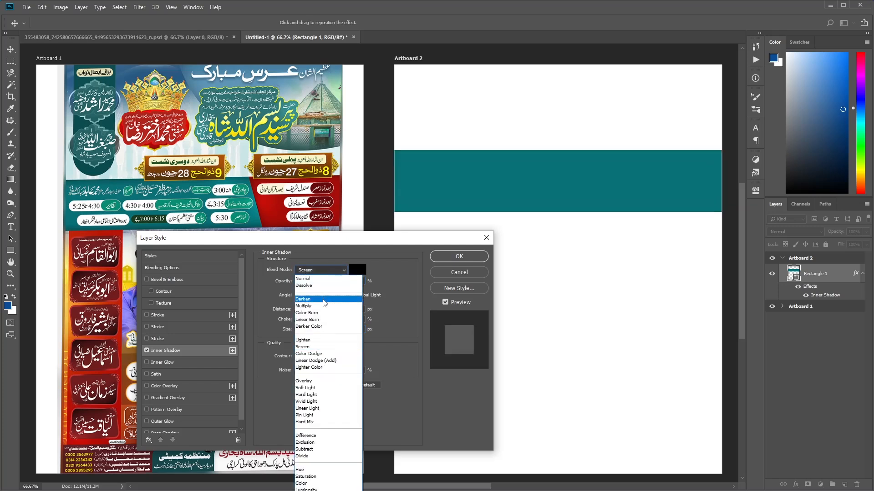
pyautogui.click(339, 290)
# Try dark teal #003538, sampled from the rectangle, as the inner shadow colour and cancel the colour change.
pyautogui.click(354, 272)
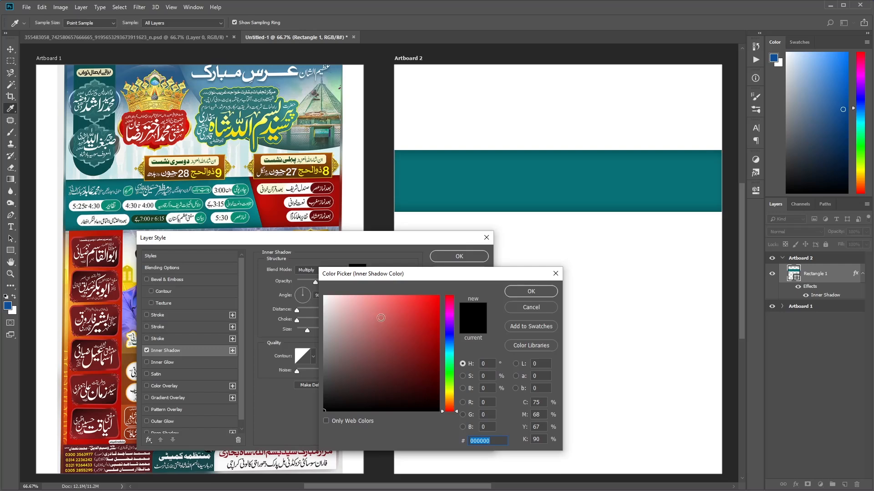
pyautogui.click(502, 189)
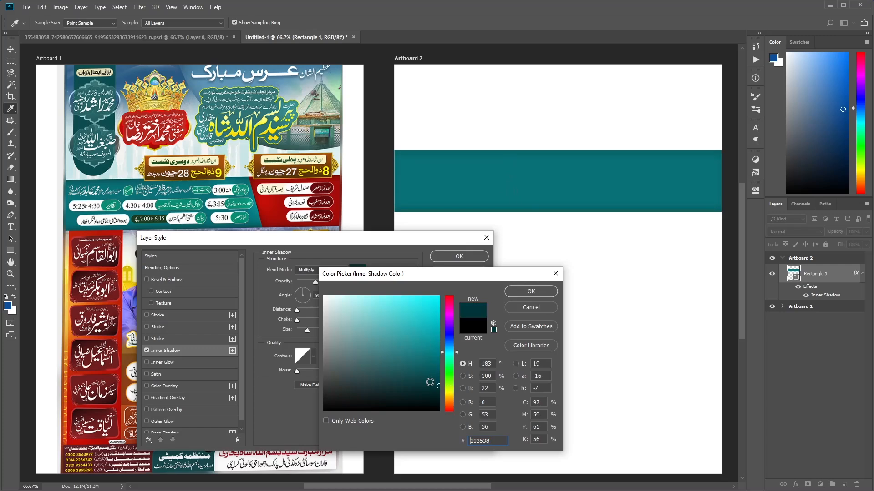
pyautogui.click(525, 305)
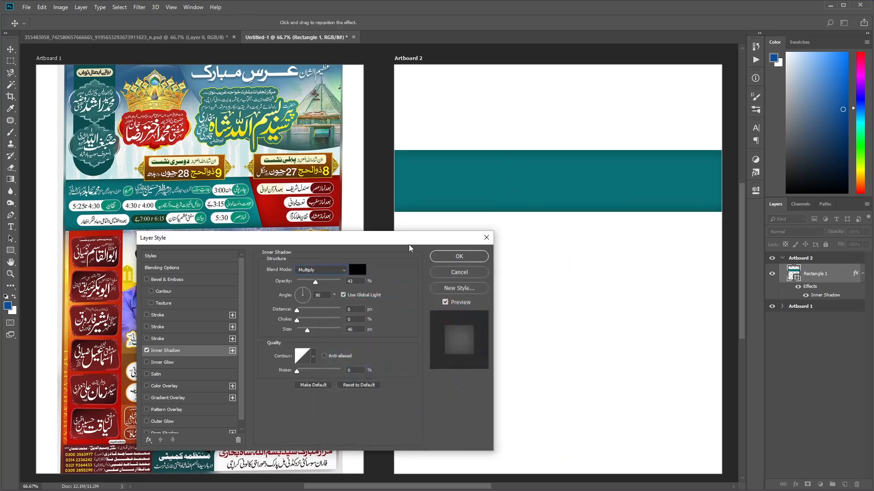
# Apply the inner shadow and duplicate the teal rectangle layer, keeping the effects lists of both layers collapsed.
pyautogui.click(435, 258)
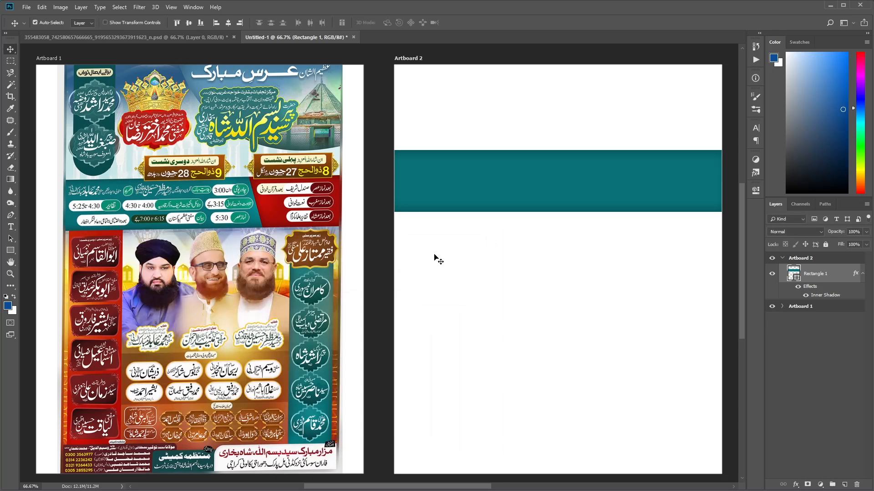
pyautogui.hotkey('ctrl', 'j')
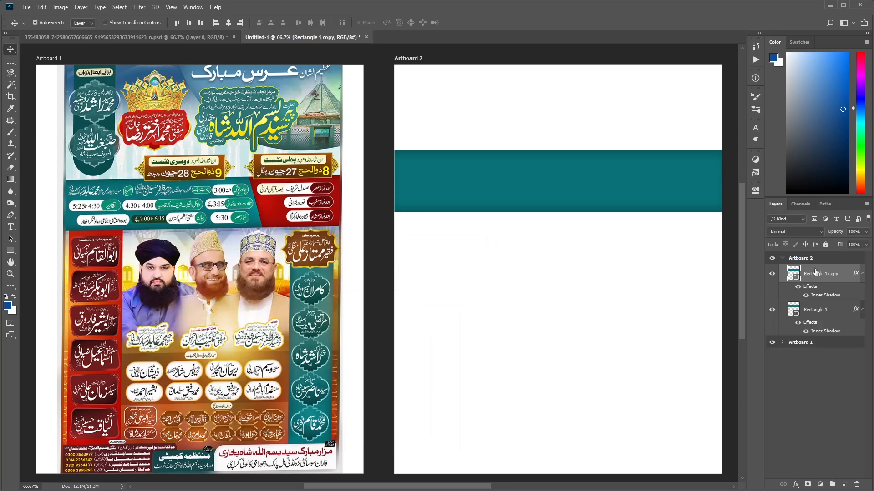
pyautogui.click(862, 310)
pyautogui.click(862, 274)
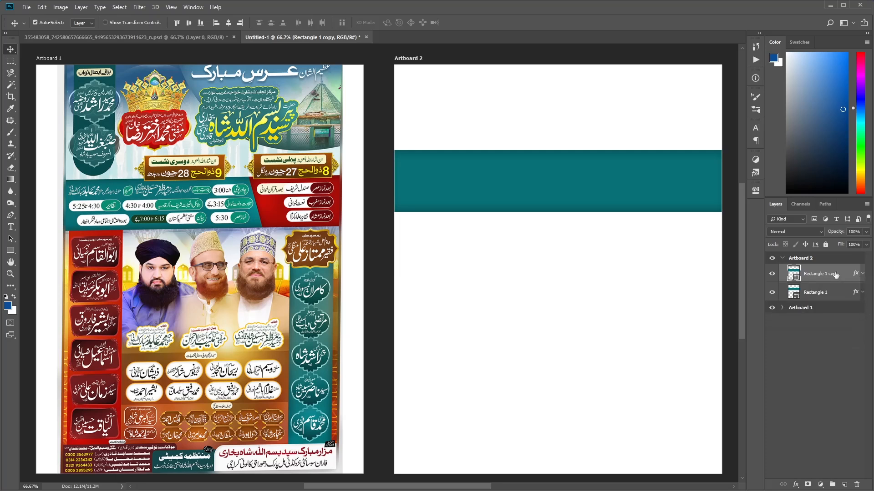
# Narrow the rectangle copy to 34.40% width at the band's right end and skew it horizontally by 18.30 degrees.
pyautogui.hotkey('ctrl', 't')
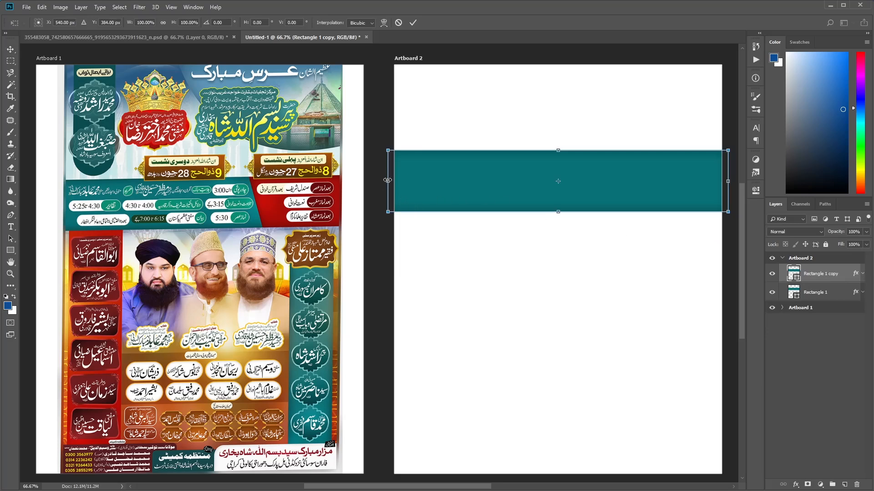
pyautogui.moveTo(388, 181); pyautogui.dragTo(612, 181)
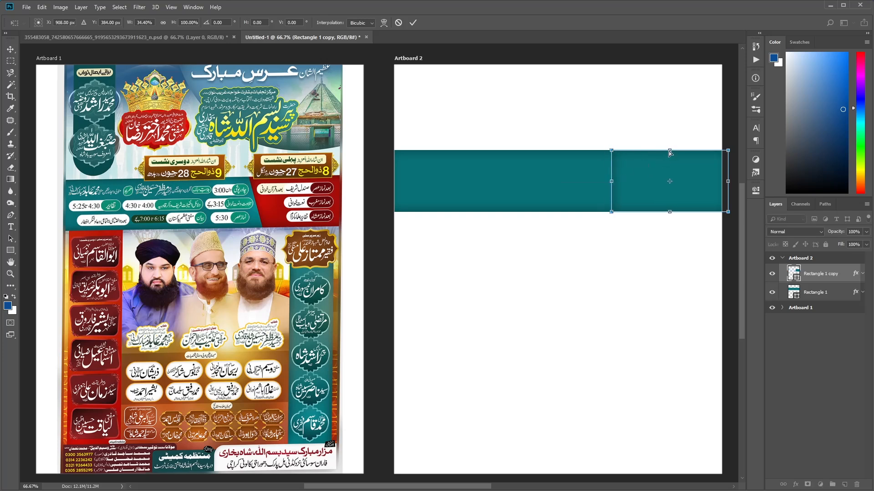
pyautogui.moveTo(670, 151); pyautogui.dragTo(649, 151)
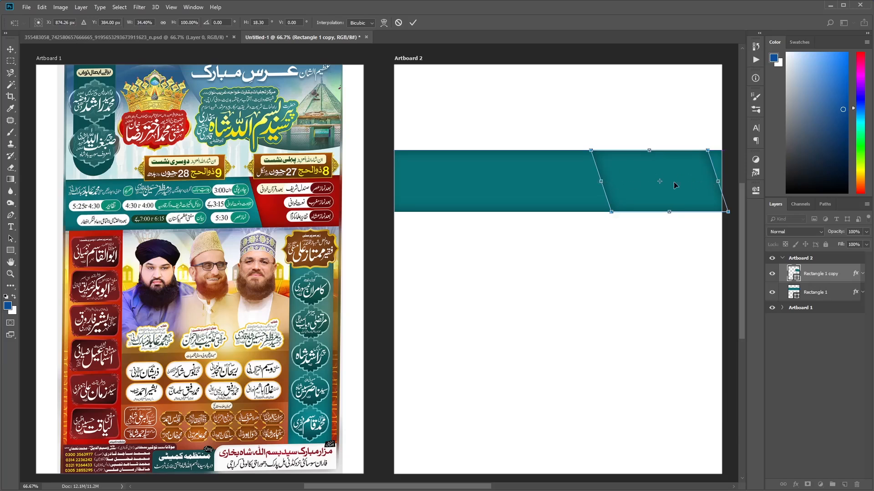
pyautogui.press('Return')
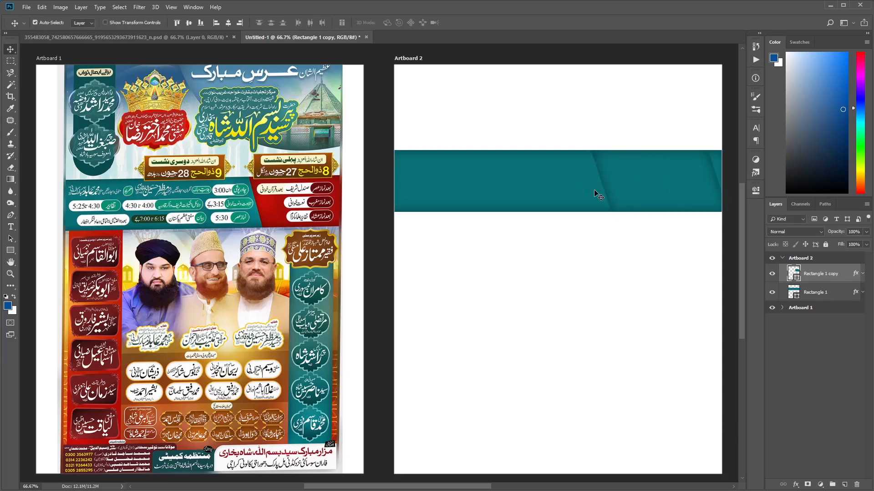
# Widen the slanted copy to 111.14% and shift it right so it extends past Artboard 2's right edge.
pyautogui.hotkey('ctrl', 't')
pyautogui.moveTo(589, 181); pyautogui.dragTo(645, 177)
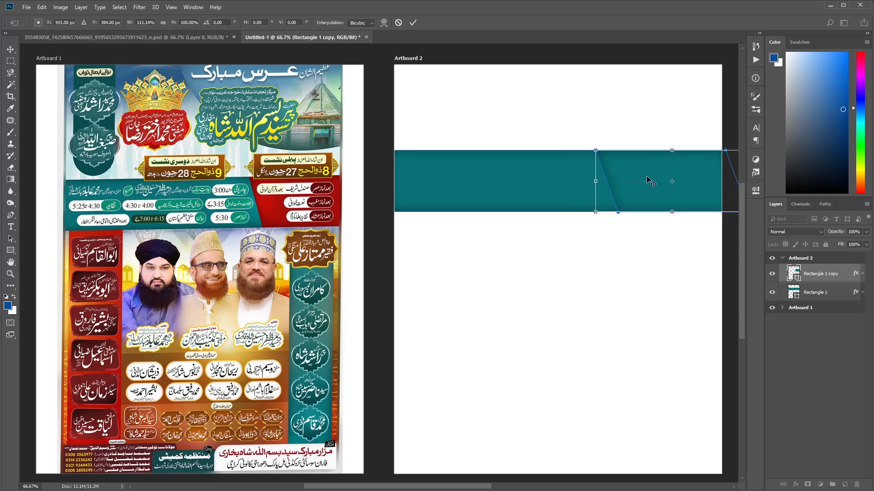
pyautogui.press('Return')
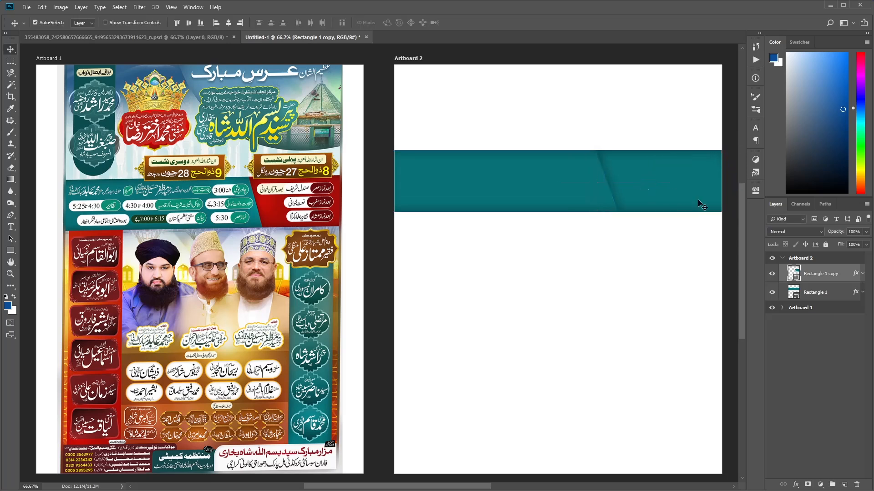
# Recolour the slanted rectangle copy with red #be0f0a sampled from the reference poster's schedule band.
pyautogui.doubleClick(797, 277)
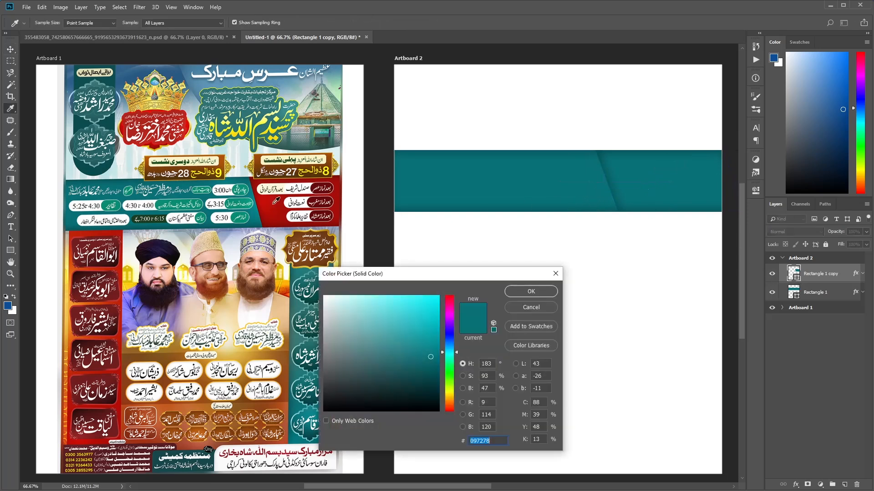
pyautogui.click(272, 202)
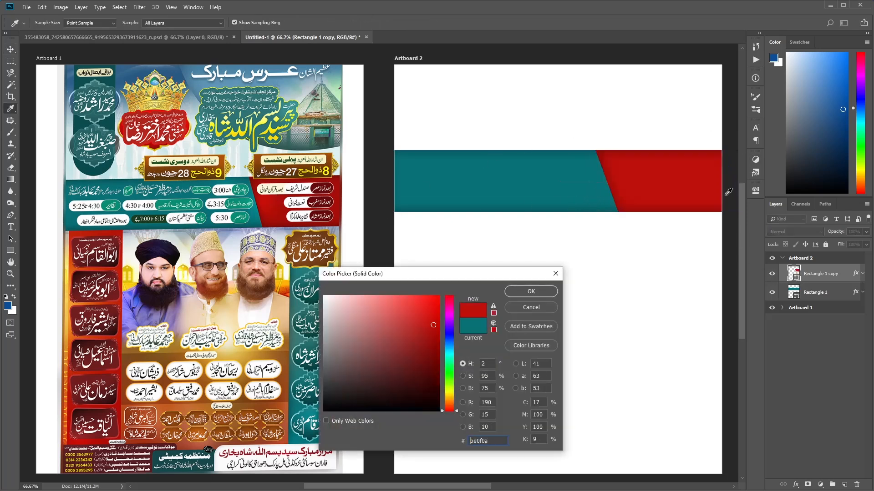
pyautogui.click(521, 292)
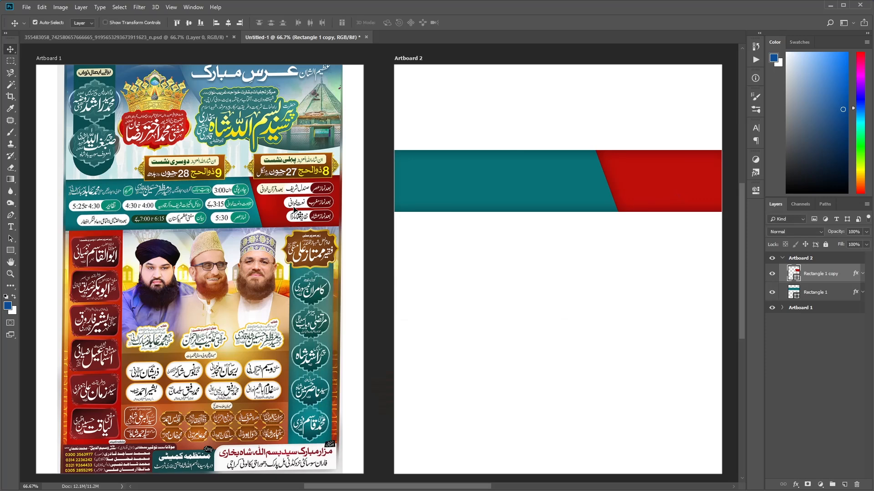
# Select both band rectangles together and move the whole teal and red band slightly lower on Artboard 2.
pyautogui.moveTo(410, 138); pyautogui.dragTo(633, 220)
pyautogui.moveTo(527, 195); pyautogui.dragTo(527, 206)
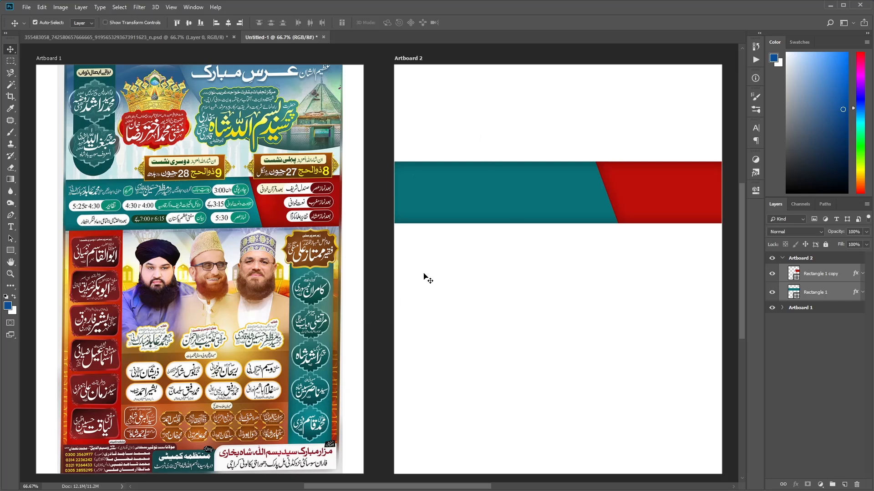
pyautogui.moveTo(493, 275); pyautogui.dragTo(637, 209)
pyautogui.moveTo(512, 201); pyautogui.dragTo(512, 214)
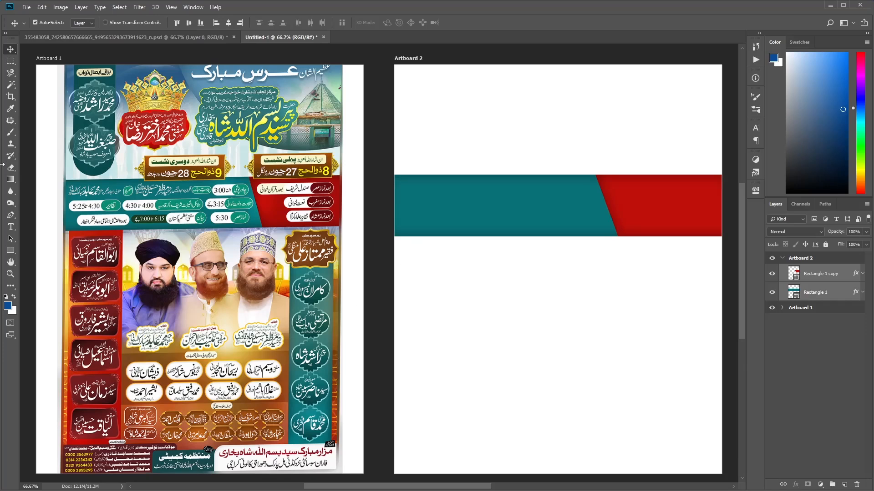
# Draw a vertical rectangle about 214 × 826 px from the teal band down to Artboard 2's bottom edge, near its left side.
pyautogui.click(11, 250)
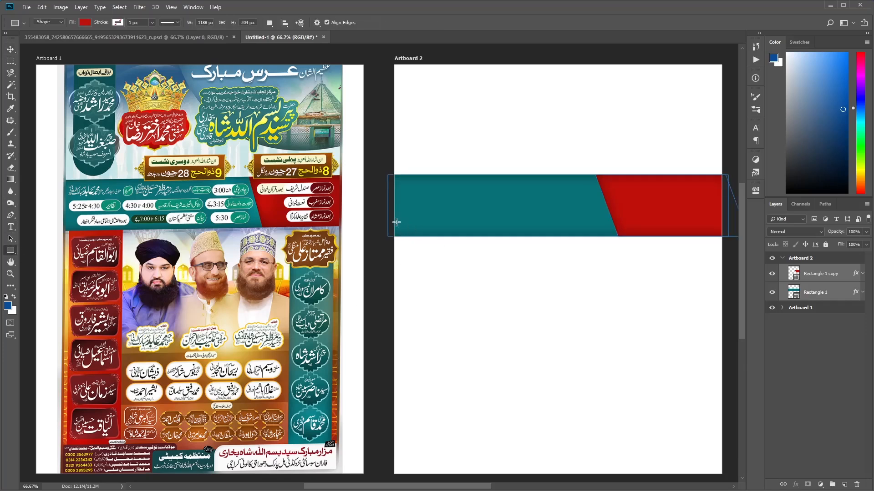
pyautogui.moveTo(411, 225); pyautogui.dragTo(472, 471)
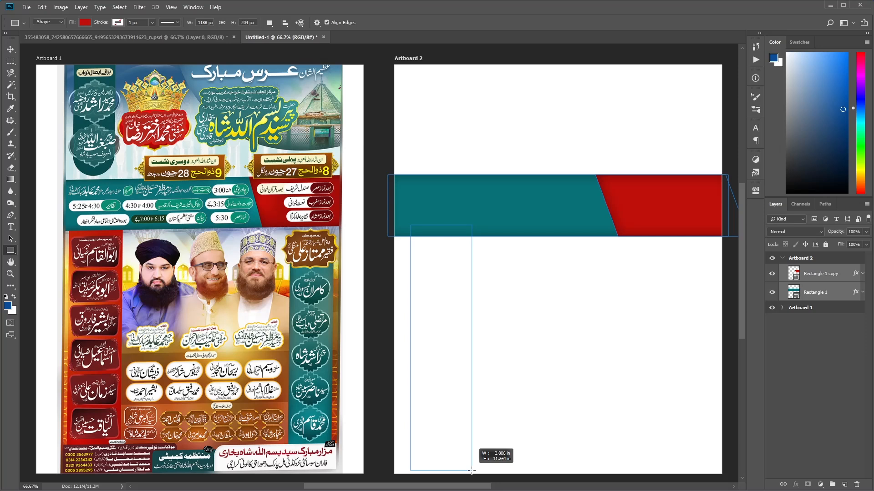
pyautogui.moveTo(472, 471); pyautogui.dragTo(475, 476)
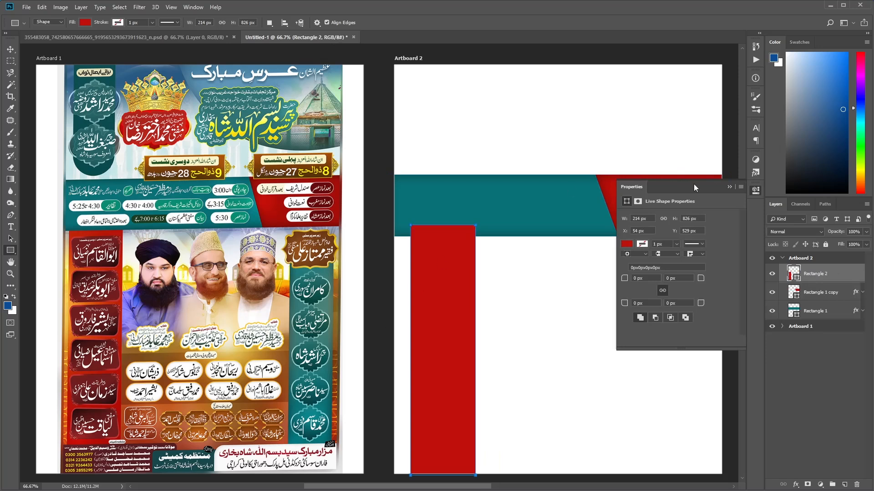
pyautogui.click(732, 187)
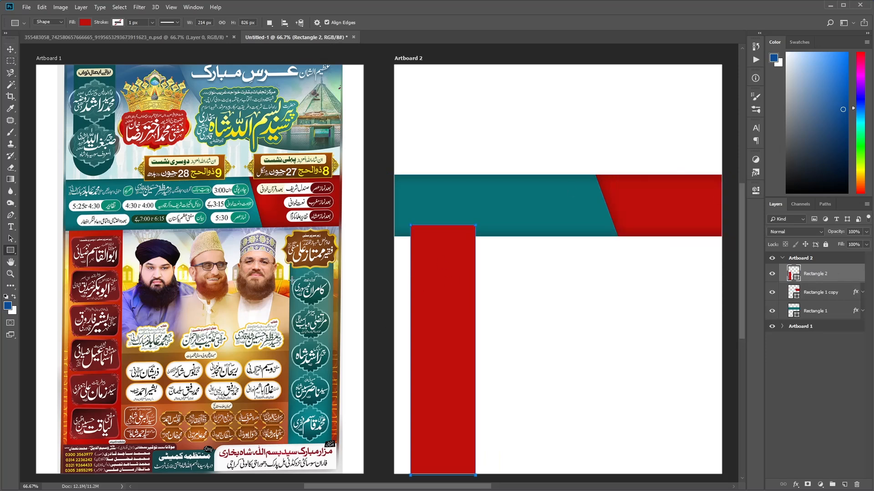
# Recolour the vertical rectangle with a red sampled from the reference poster and move its layer below both band layers.
pyautogui.doubleClick(794, 275)
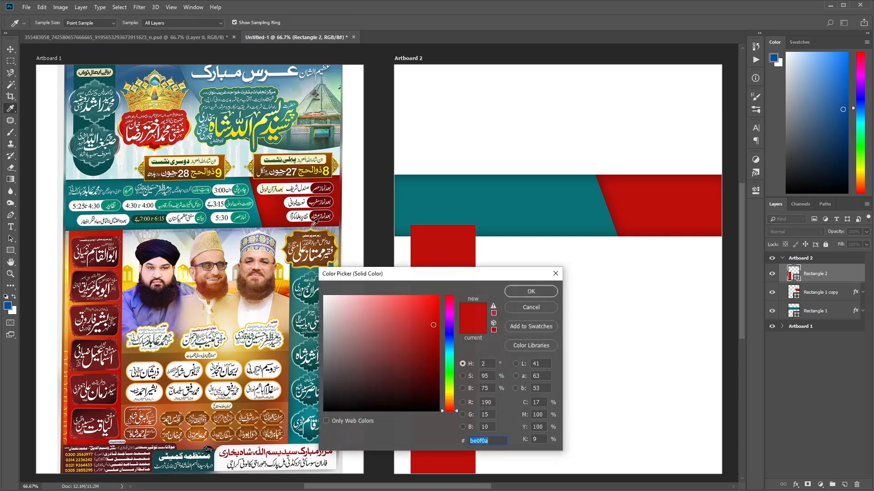
pyautogui.click(105, 235)
pyautogui.click(531, 308)
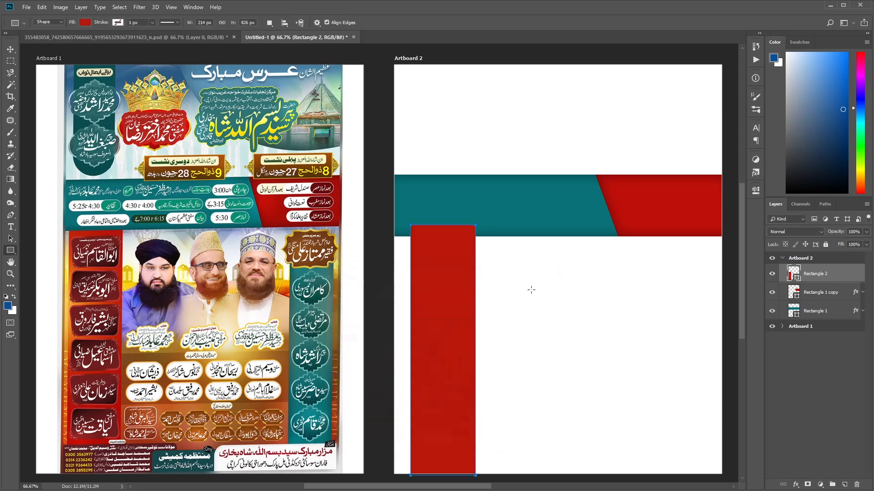
pyautogui.moveTo(837, 273); pyautogui.dragTo(811, 309)
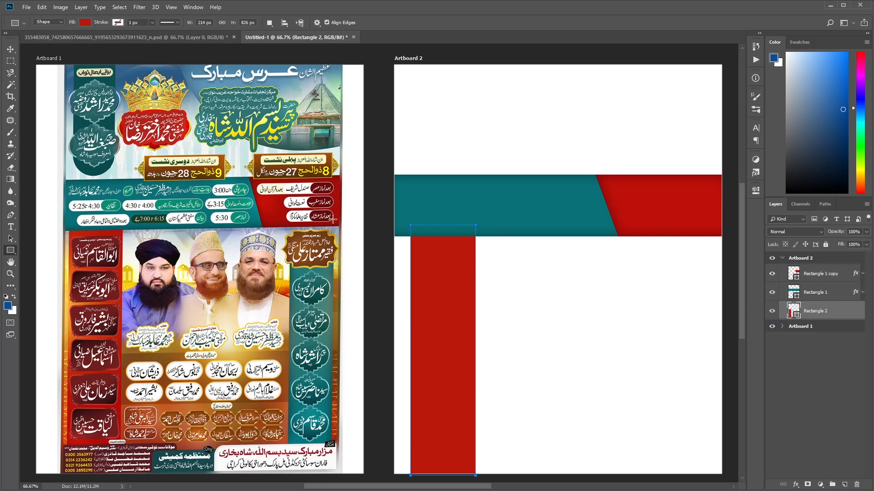
# Widen the red column to 106.07% and shift it slightly closer to Artboard 2's left edge.
pyautogui.click(10, 49)
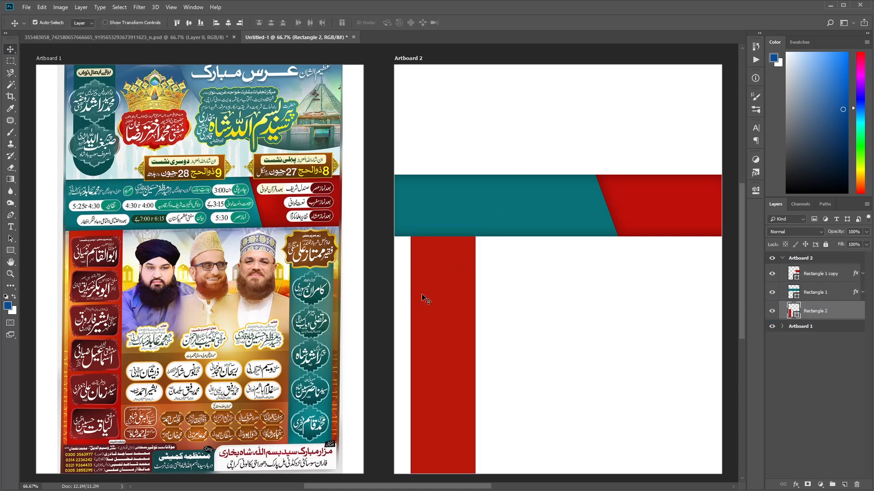
pyautogui.hotkey('ctrl', 't')
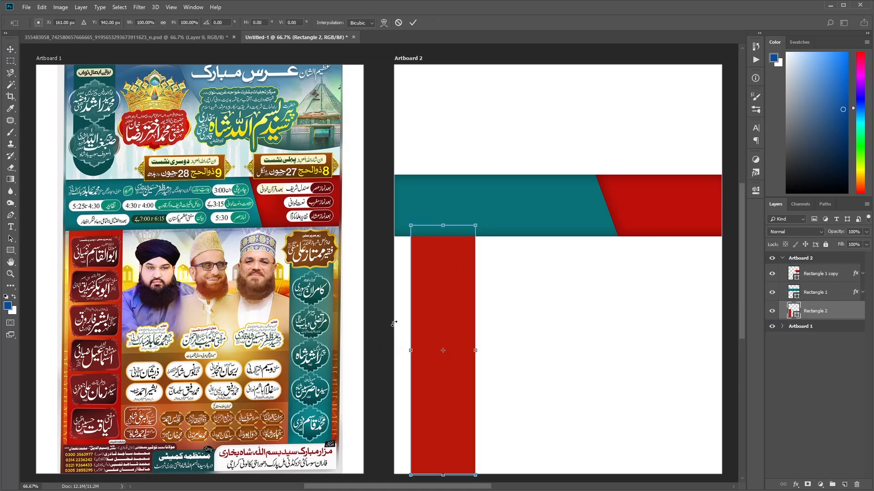
pyautogui.moveTo(477, 353); pyautogui.dragTo(439, 339)
pyautogui.press('Return')
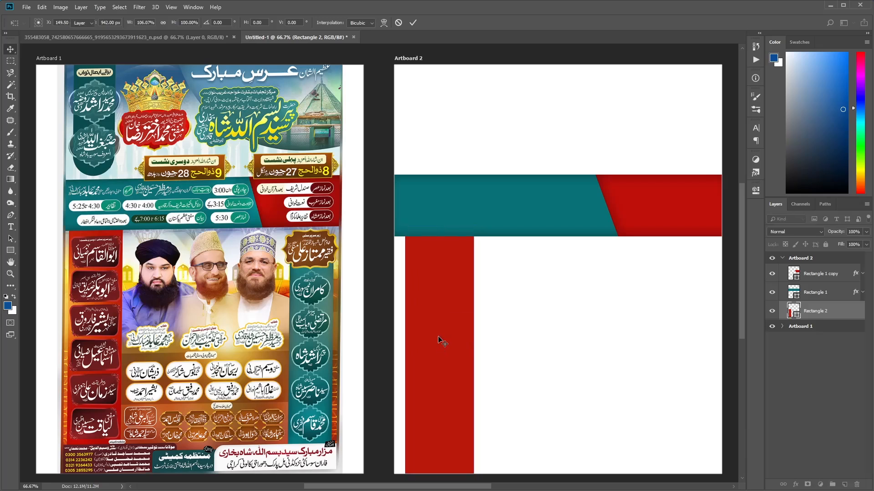
# Duplicate the red column to the right side of Artboard 2 and narrow the copy to 86.78% width.
pyautogui.moveTo(440, 333); pyautogui.dragTo(673, 329)
pyautogui.hotkey('ctrl', 't')
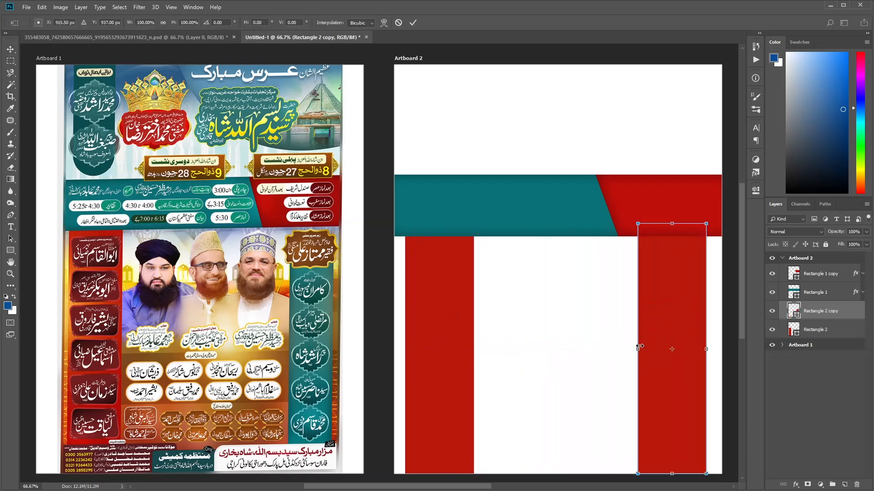
pyautogui.moveTo(640, 346); pyautogui.dragTo(649, 345)
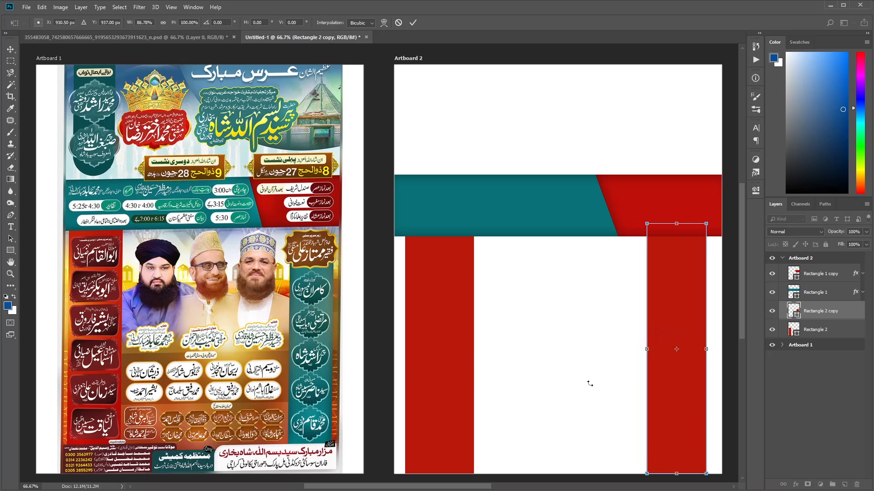
pyautogui.press('Return')
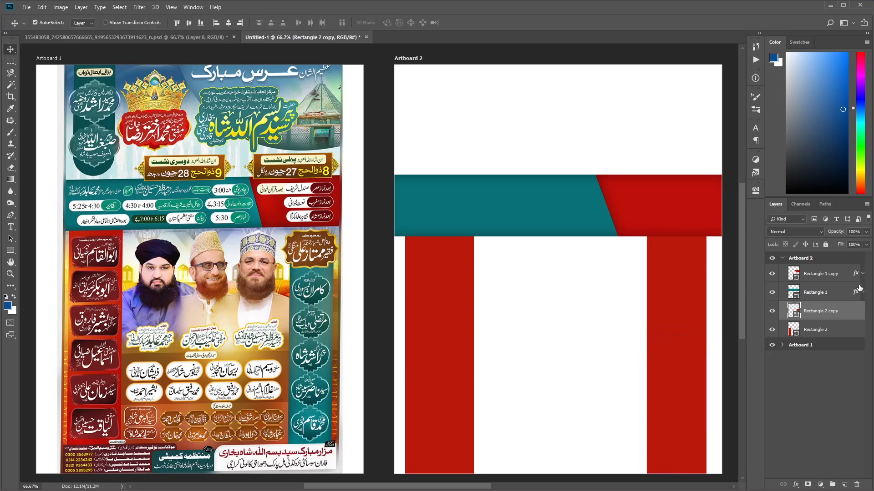
# Recolour the right column copy with teal #097278 sampled from the schedule band.
pyautogui.doubleClick(794, 311)
pyautogui.click(540, 206)
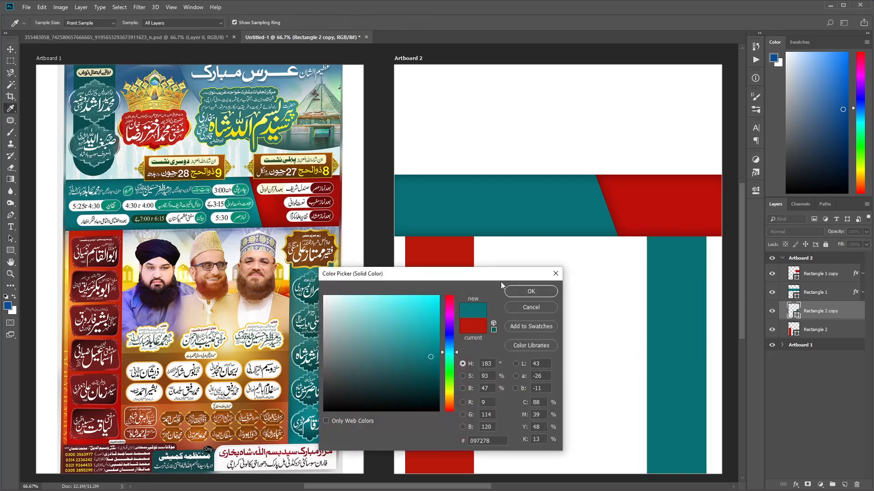
pyautogui.click(530, 292)
# Add an inner shadow to the teal right column with 24% opacity.
pyautogui.press('space')
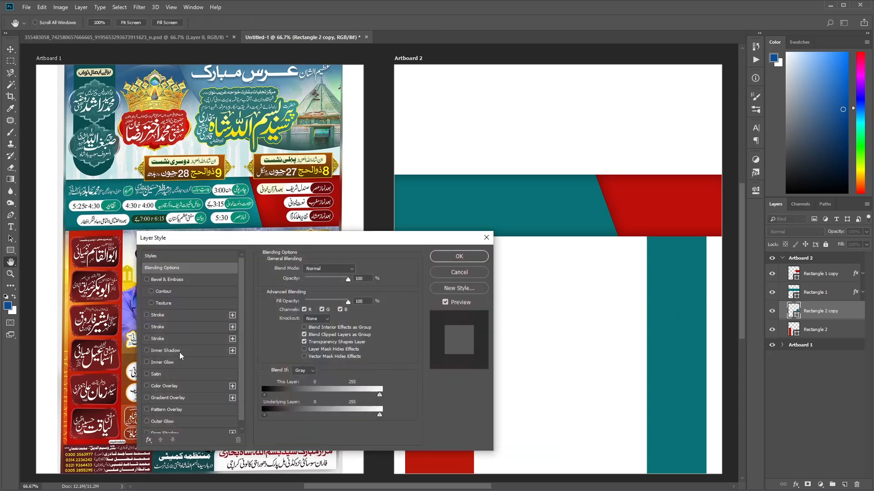
pyautogui.click(181, 351)
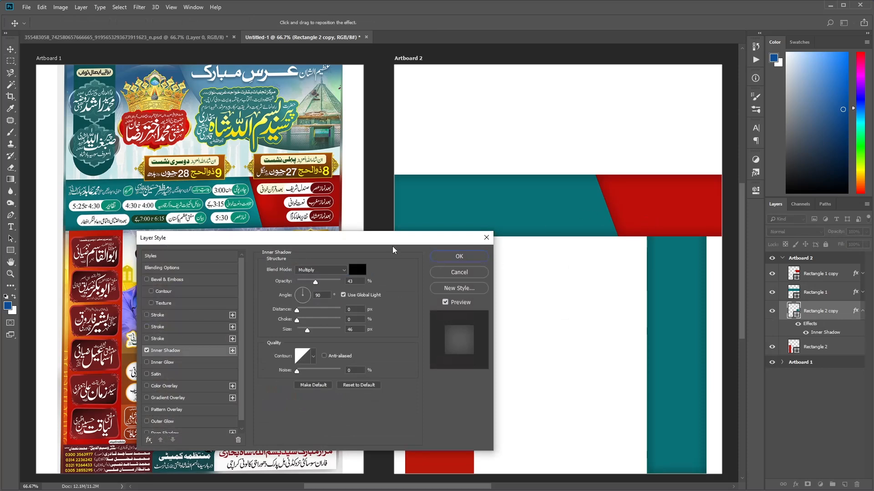
pyautogui.moveTo(336, 238); pyautogui.dragTo(407, 389)
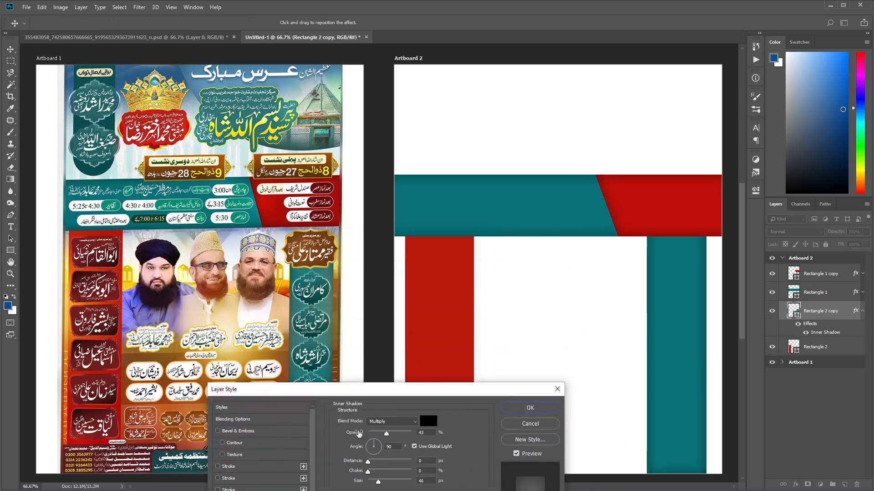
pyautogui.click(379, 434)
pyautogui.moveTo(378, 435); pyautogui.dragTo(378, 435)
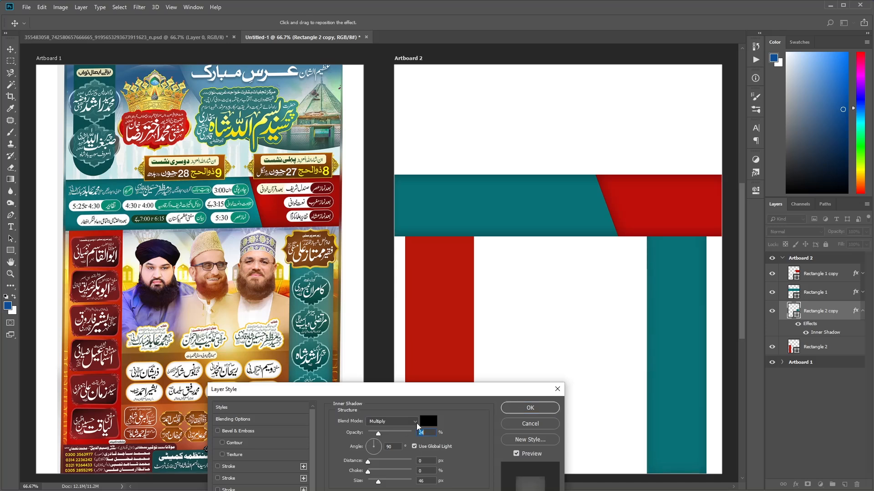
pyautogui.click(508, 409)
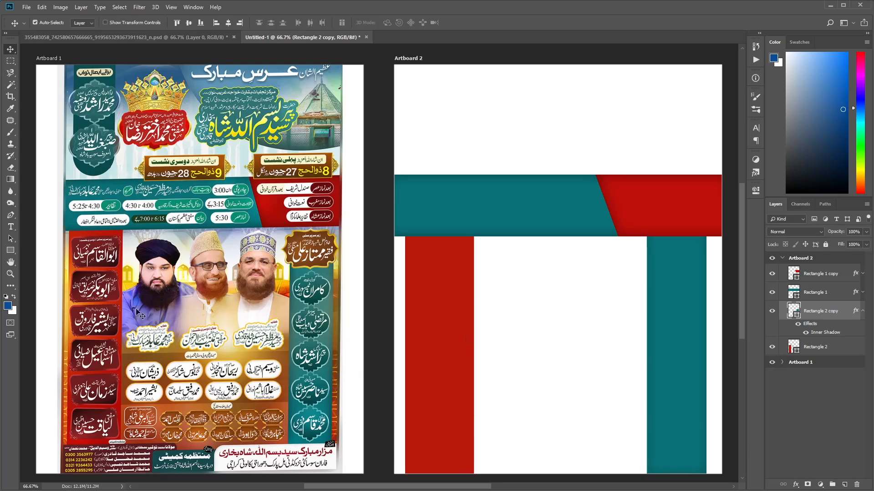
# Draw a horizontal rectangle about 1064 × 200 px across both columns and move it down to Y 942 px.
pyautogui.click(10, 250)
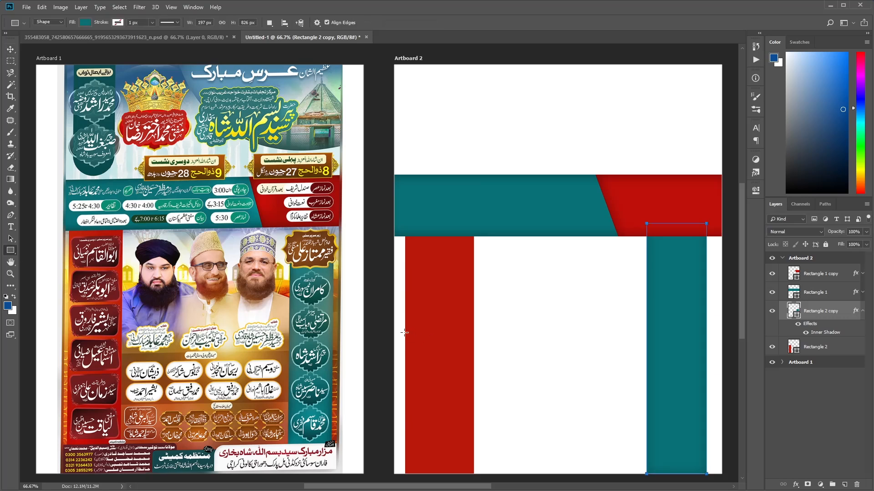
pyautogui.moveTo(397, 330); pyautogui.dragTo(720, 390)
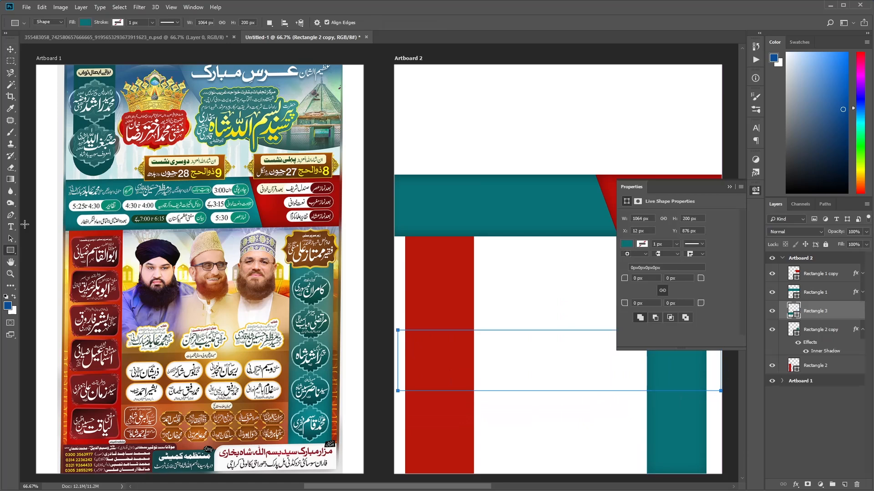
pyautogui.click(10, 49)
pyautogui.moveTo(560, 364); pyautogui.dragTo(559, 379)
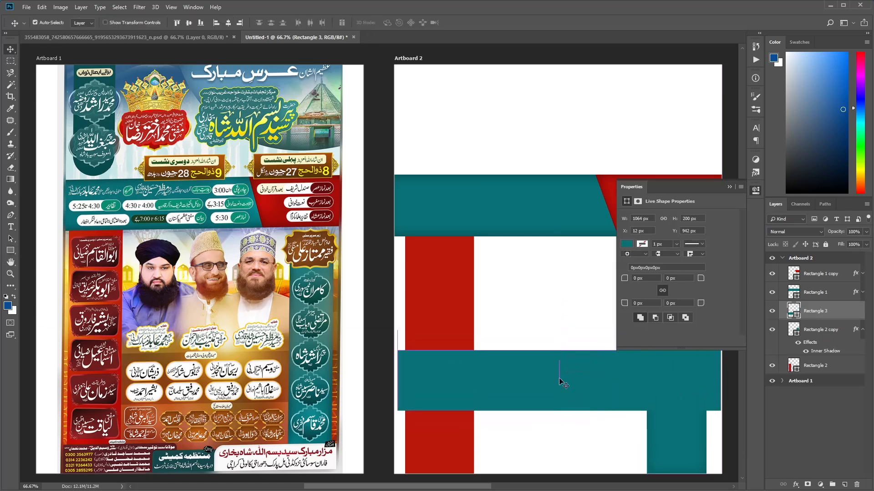
# Narrow the horizontal rectangle to 84.96% width, ending it within both columns, and move its layer below the column layers.
pyautogui.hotkey('ctrl', 't')
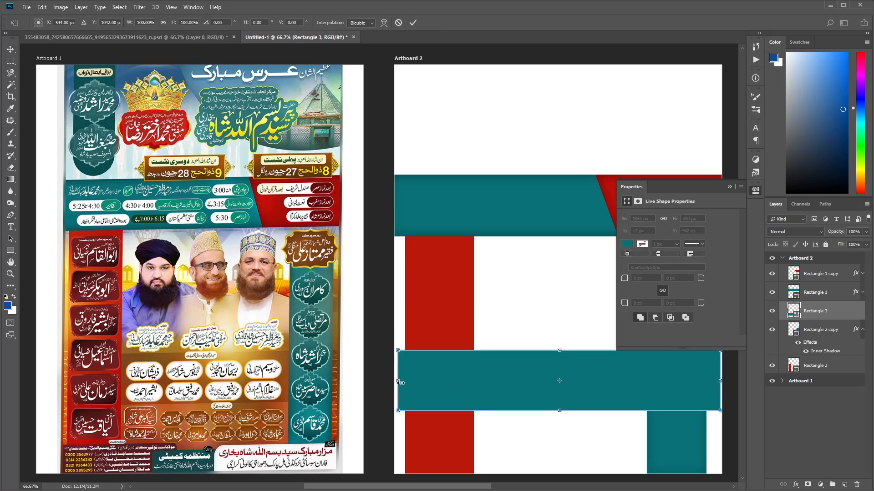
pyautogui.moveTo(398, 382); pyautogui.dragTo(413, 382)
pyautogui.moveTo(719, 382); pyautogui.dragTo(707, 381)
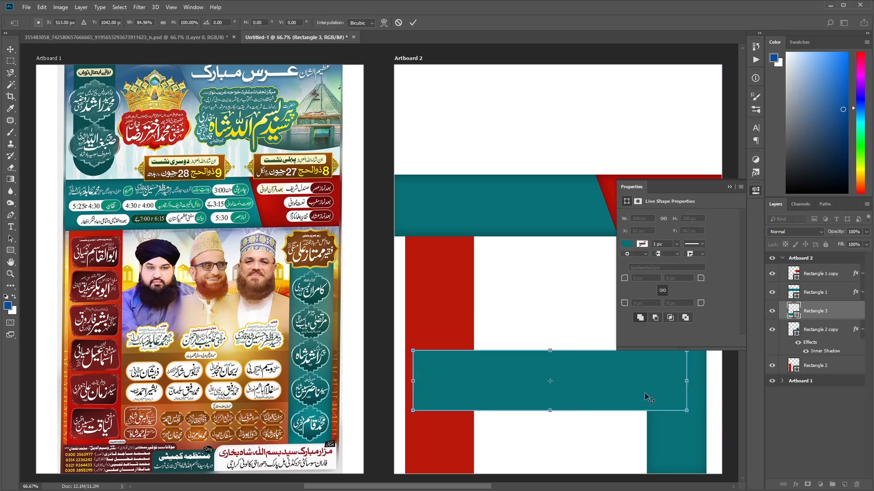
pyautogui.press('Return')
pyautogui.moveTo(551, 396); pyautogui.dragTo(554, 397)
pyautogui.moveTo(834, 312); pyautogui.dragTo(843, 368)
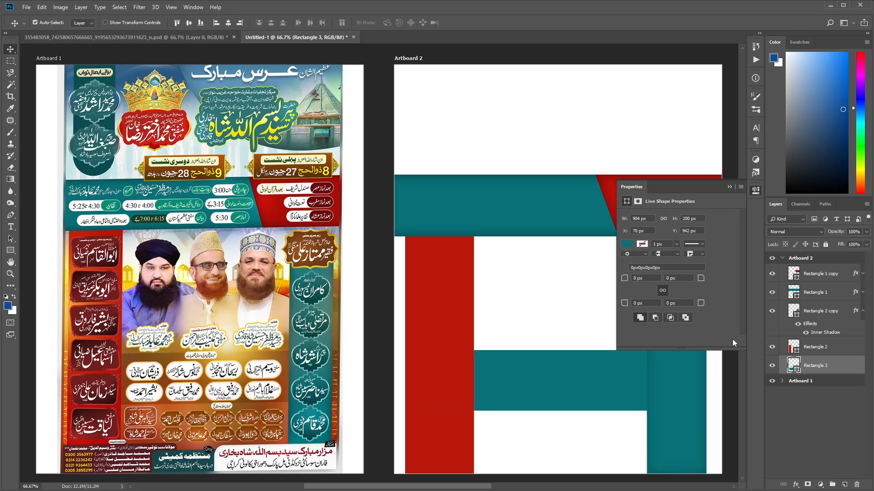
# Recolour the horizontal rectangle black #000000, set its layer fill to 30%, and deselect it.
pyautogui.doubleClick(797, 372)
pyautogui.write('000000')
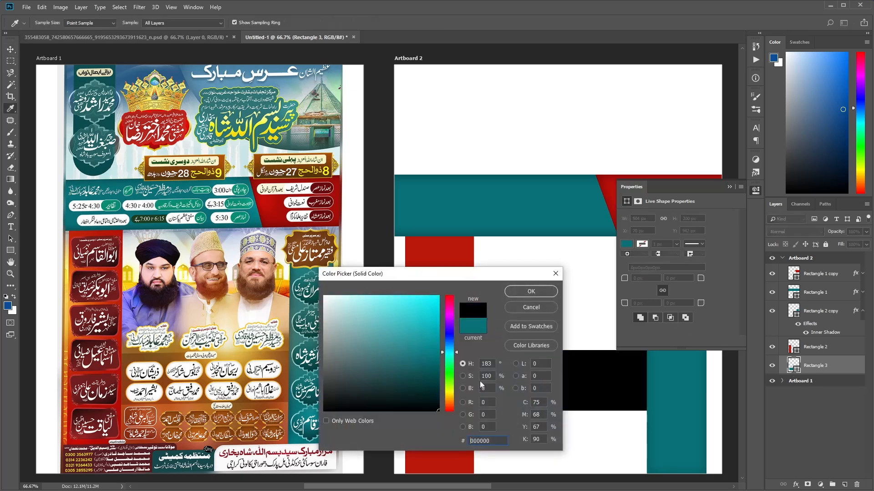
pyautogui.click(546, 291)
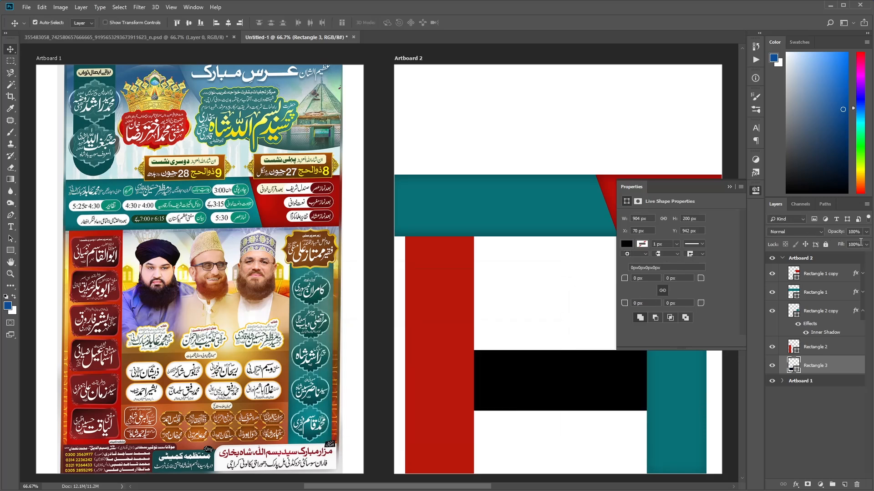
pyautogui.write('30')
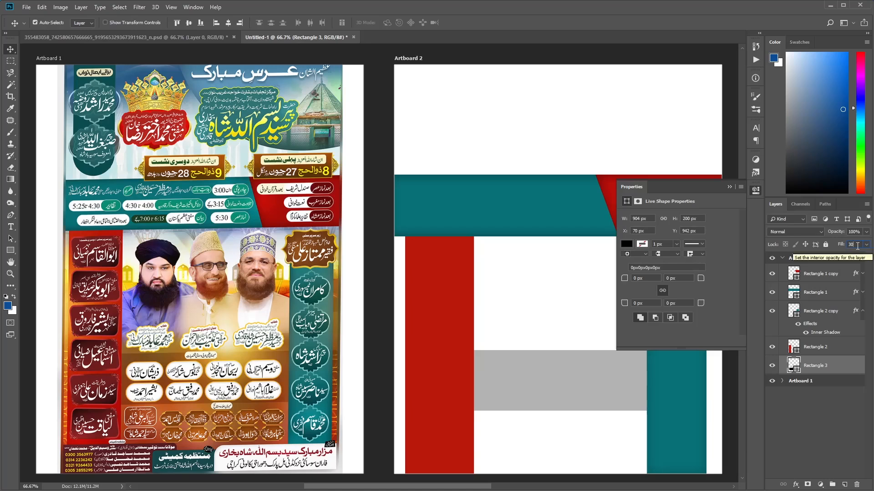
pyautogui.click(822, 445)
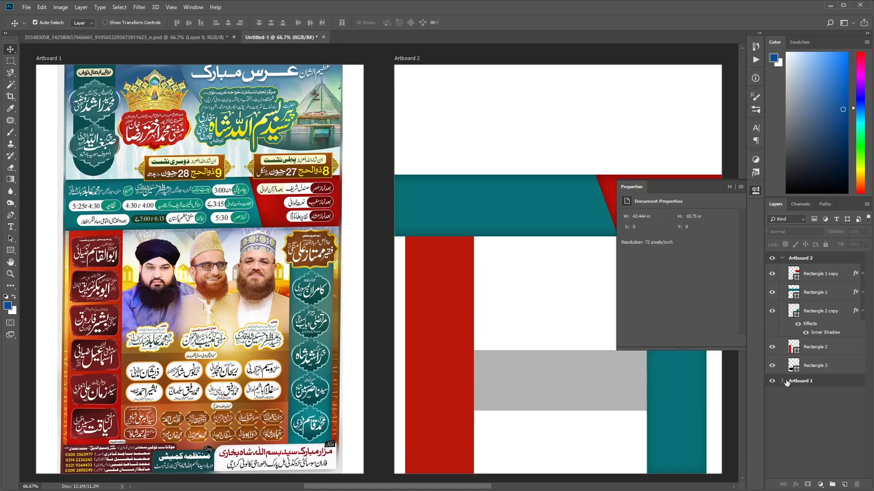
pyautogui.click(729, 187)
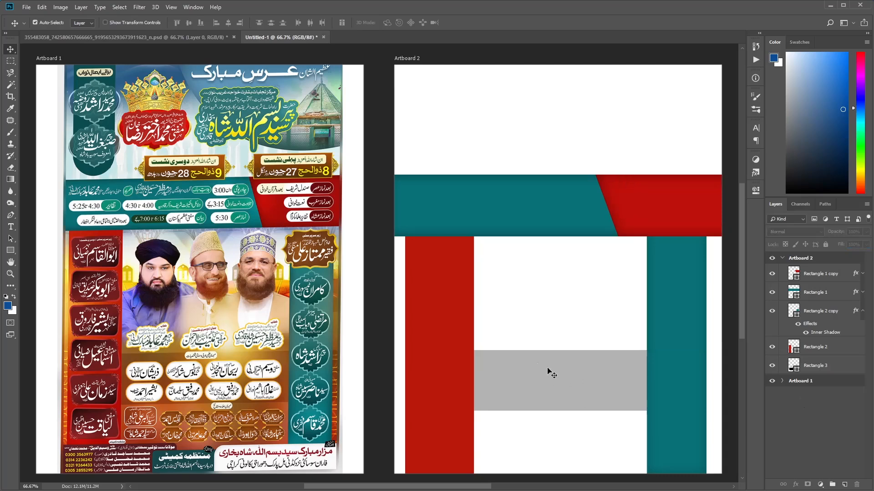
# Stretch the translucent grey rectangle downward to 106% of its height, keeping its upper edge in place.
pyautogui.moveTo(552, 379); pyautogui.dragTo(553, 379)
pyautogui.hotkey('ctrl', 't')
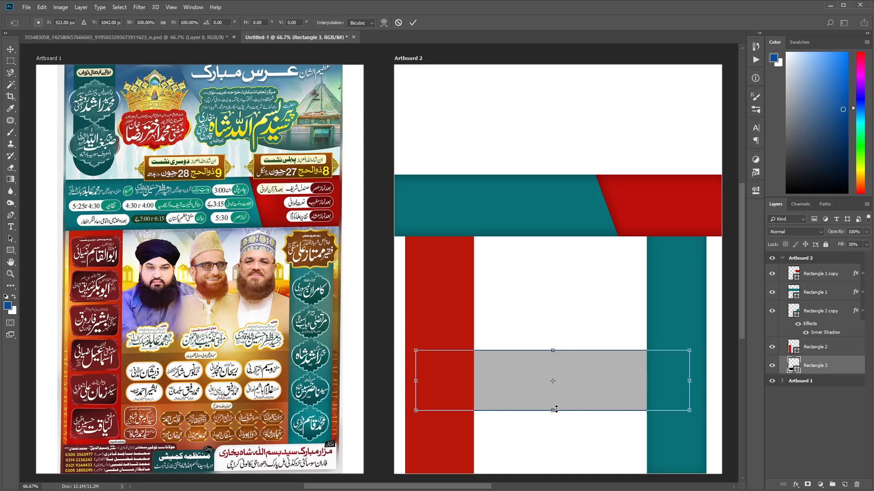
pyautogui.moveTo(555, 409); pyautogui.dragTo(556, 413)
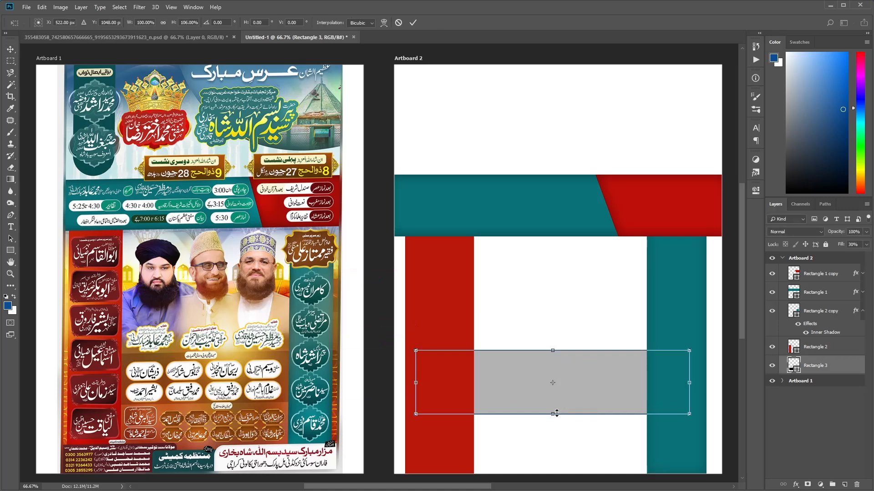
pyautogui.press('Return')
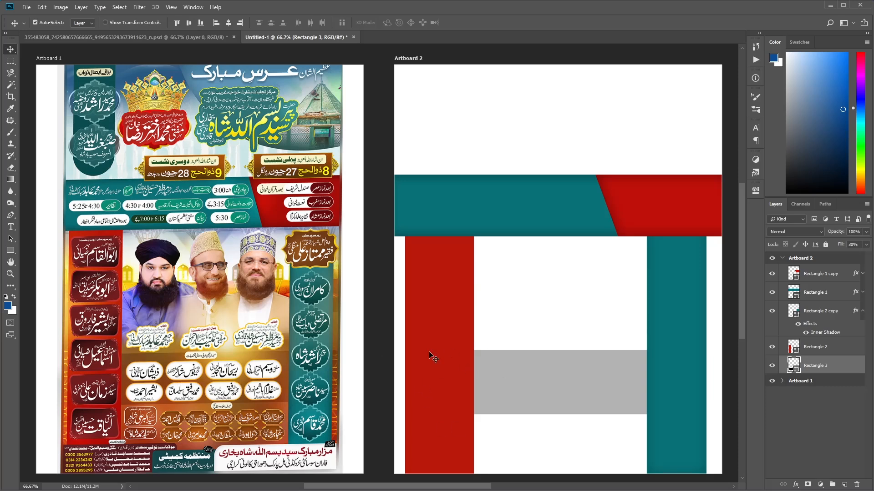
pyautogui.click(9, 251)
pyautogui.rightClick(10, 252)
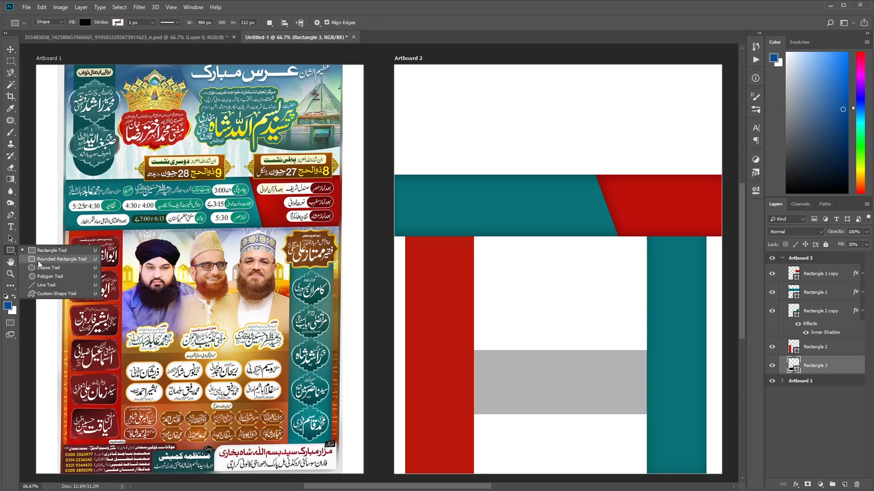
pyautogui.click(45, 268)
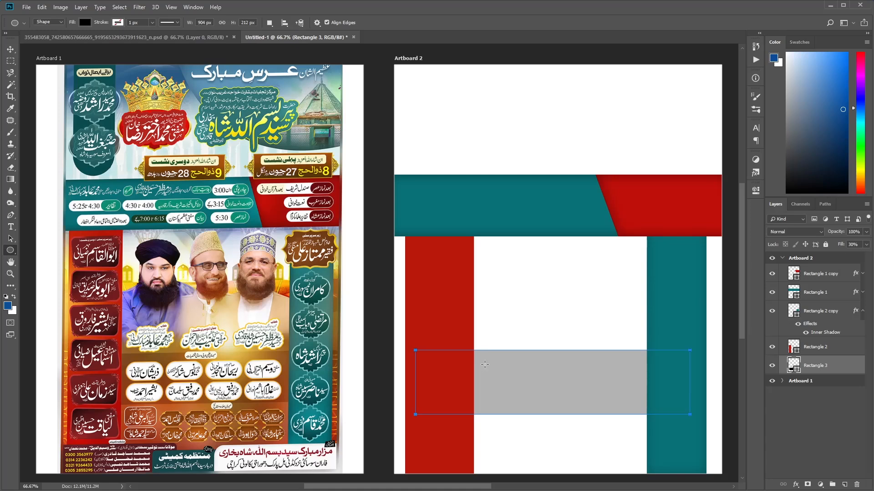
pyautogui.moveTo(481, 363); pyautogui.dragTo(520, 381)
pyautogui.hotkey('ctrl', 'z')
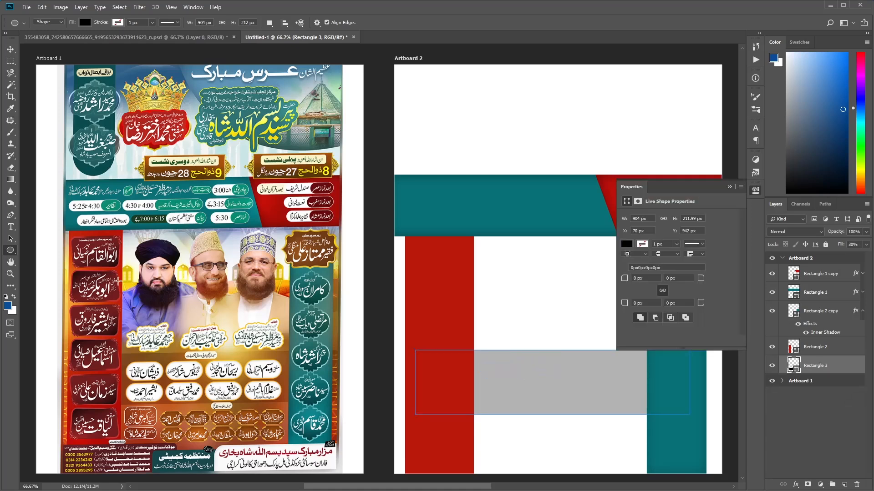
# Draw a small black rectangle about 130 × 59 px inside the grey panel, near the red column.
pyautogui.rightClick(11, 251)
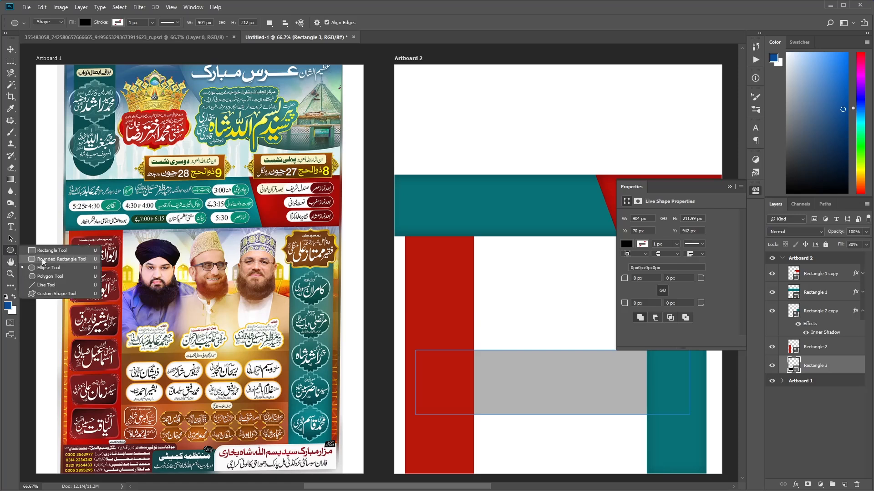
pyautogui.click(53, 252)
pyautogui.moveTo(482, 364); pyautogui.dragTo(522, 381)
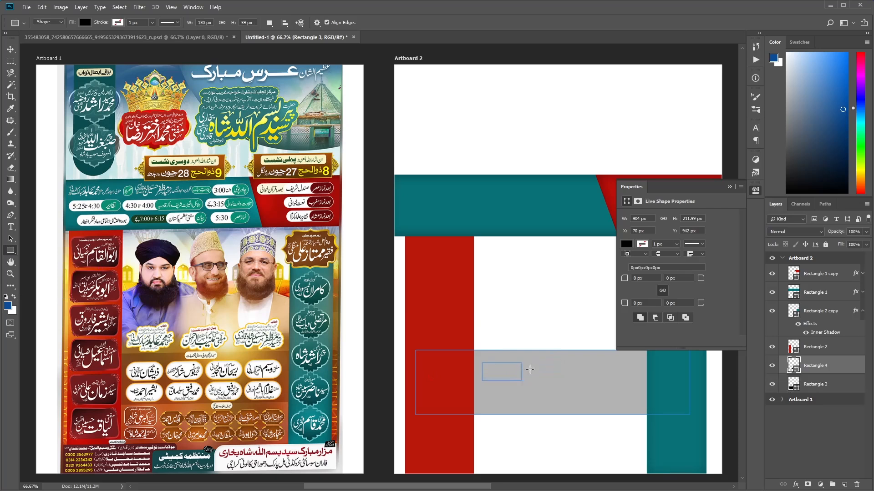
# Scale the small black rectangle up to about 142 × 64 px.
pyautogui.click(12, 49)
pyautogui.moveTo(501, 370); pyautogui.dragTo(501, 367)
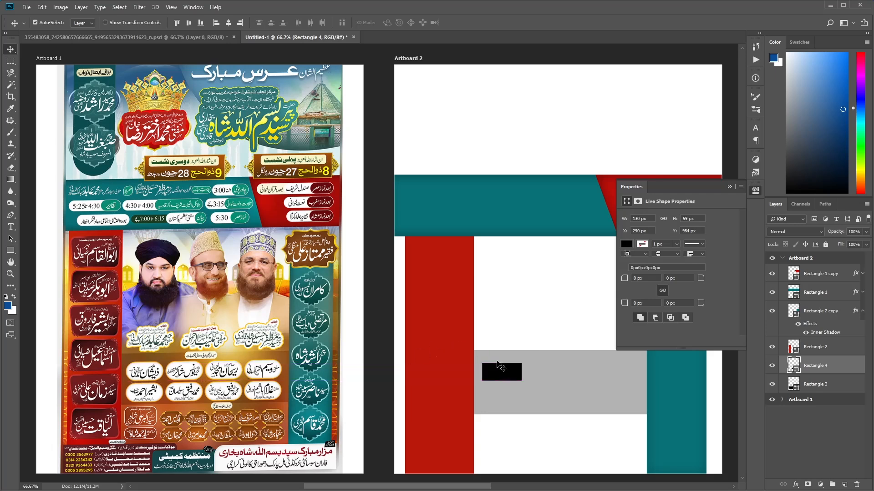
pyautogui.hotkey('ctrl', 't')
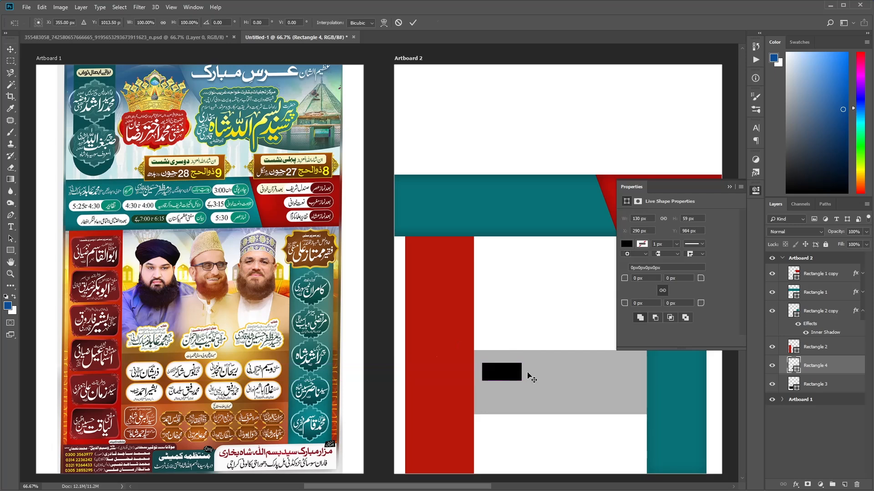
pyautogui.moveTo(501, 383)
pyautogui.mouseDown()
pyautogui.moveTo(525, 374)
pyautogui.moveTo(513, 371)
pyautogui.mouseUp()
pyautogui.press('Return')
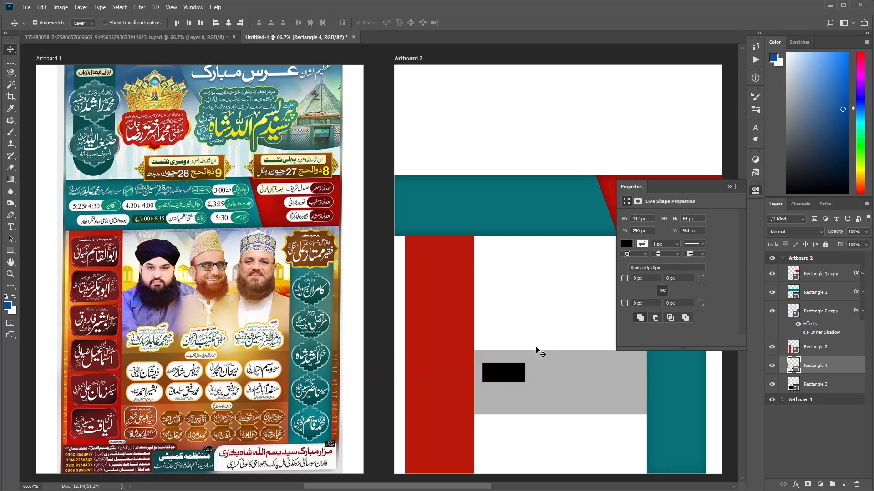
# Round all four corners of the small black rectangle to 32 px, giving it a pill shape.
pyautogui.hotkey('ctrl', '+')
pyautogui.moveTo(569, 380); pyautogui.dragTo(470, 283)
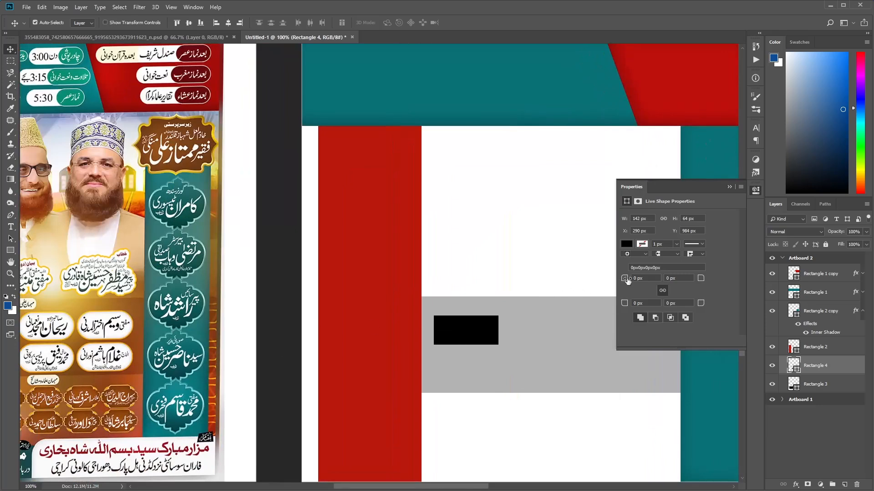
pyautogui.moveTo(625, 279); pyautogui.dragTo(712, 254)
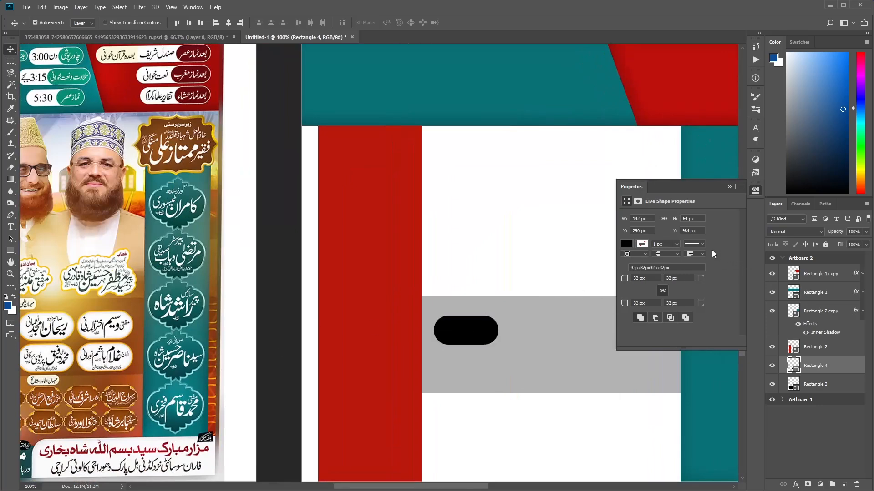
pyautogui.click(728, 187)
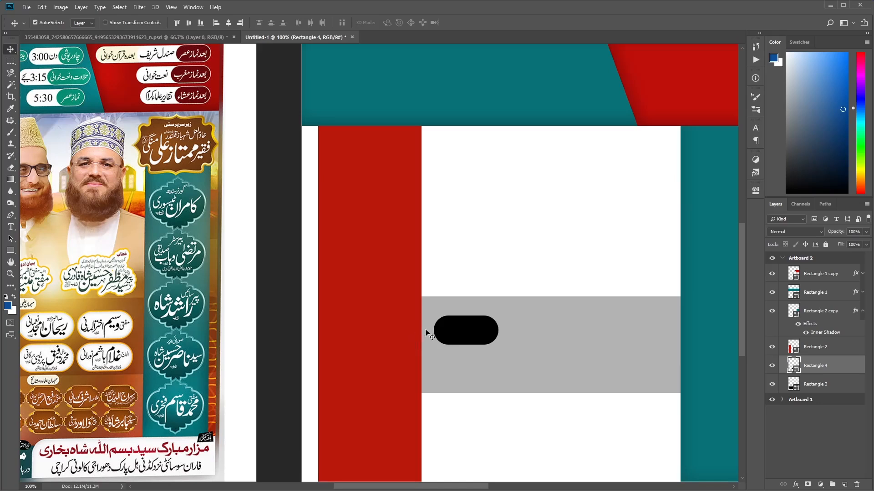
# Duplicate the black pill twice horizontally to form an evenly spaced row of three across the grey panel.
pyautogui.moveTo(447, 331); pyautogui.dragTo(623, 331)
pyautogui.moveTo(535, 331); pyautogui.dragTo(541, 329)
pyautogui.moveTo(303, 365); pyautogui.dragTo(378, 365)
pyautogui.moveTo(170, 324); pyautogui.dragTo(238, 305)
# Try to duplicate the row of three pills directly below itself by moving copies of the selected shapes.
pyautogui.click(630, 313)
pyautogui.keyDown('shift'); pyautogui.click(705, 314); pyautogui.keyUp('shift')
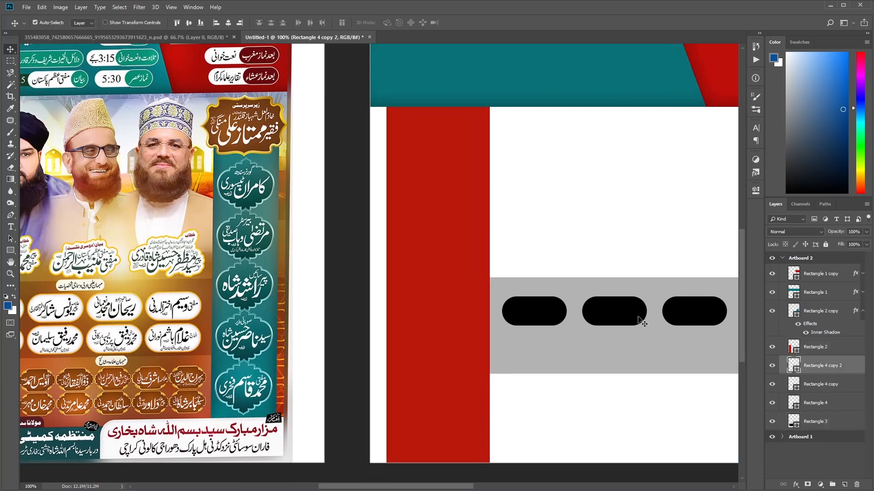
pyautogui.keyDown('shift'); pyautogui.click(539, 320); pyautogui.keyUp('shift')
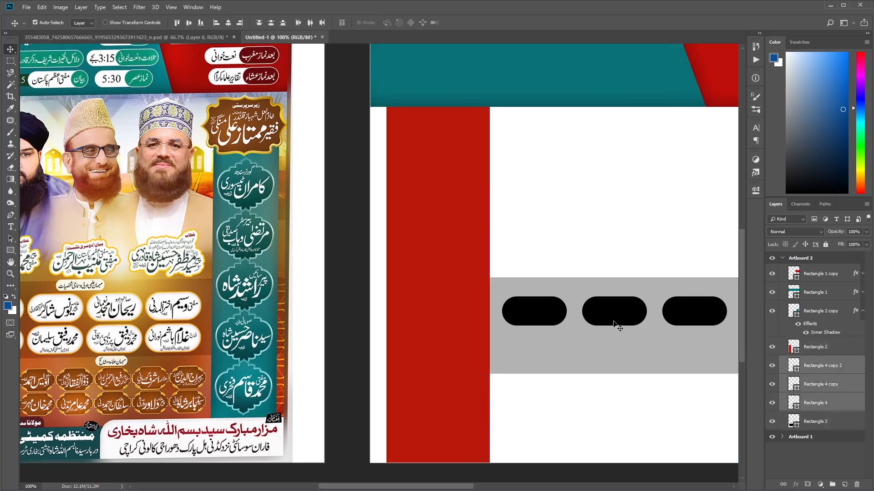
pyautogui.moveTo(612, 321); pyautogui.dragTo(616, 356)
pyautogui.hotkey('ctrl', 'z')
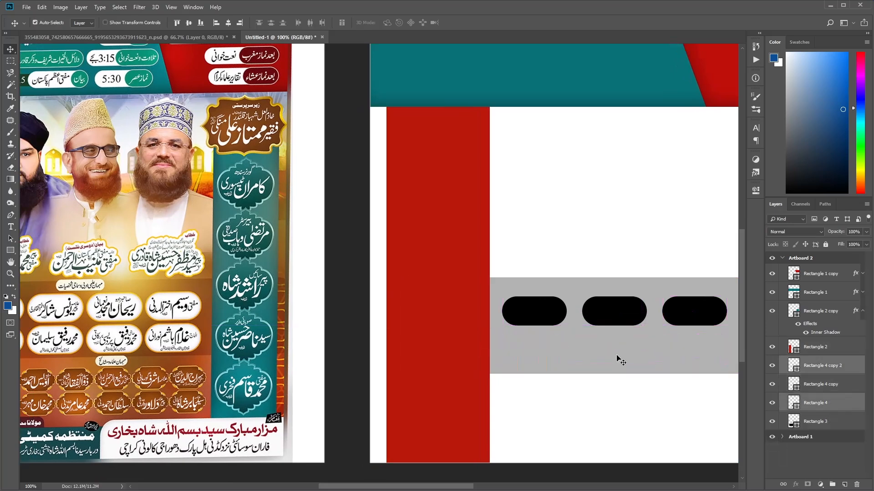
pyautogui.keyDown('shift'); pyautogui.click(614, 318); pyautogui.keyUp('shift')
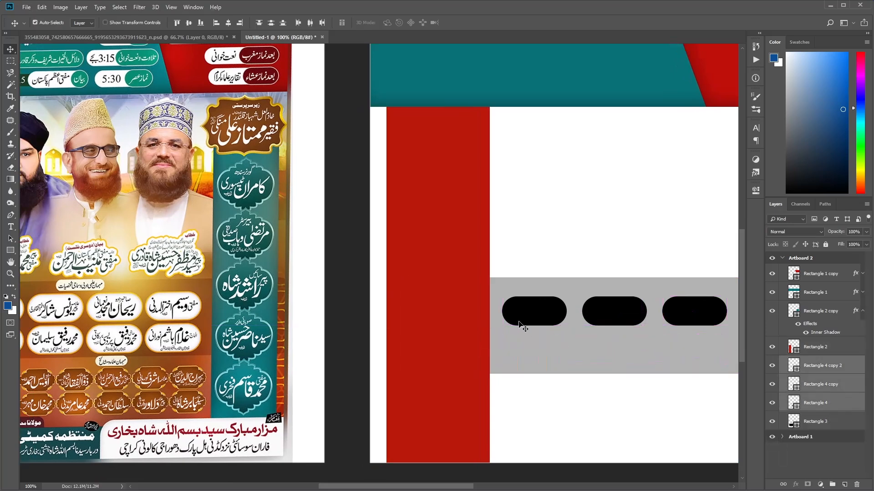
pyautogui.moveTo(523, 324); pyautogui.dragTo(532, 358)
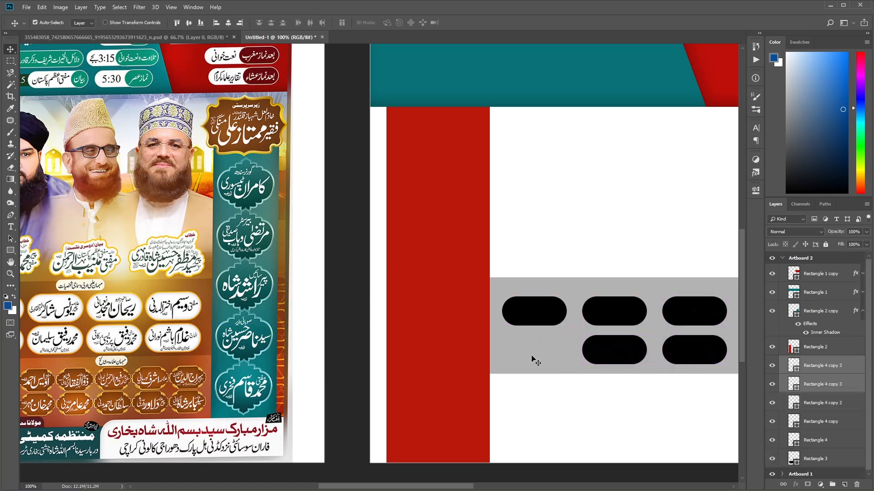
pyautogui.hotkey('ctrl', 'z')
pyautogui.click(822, 405)
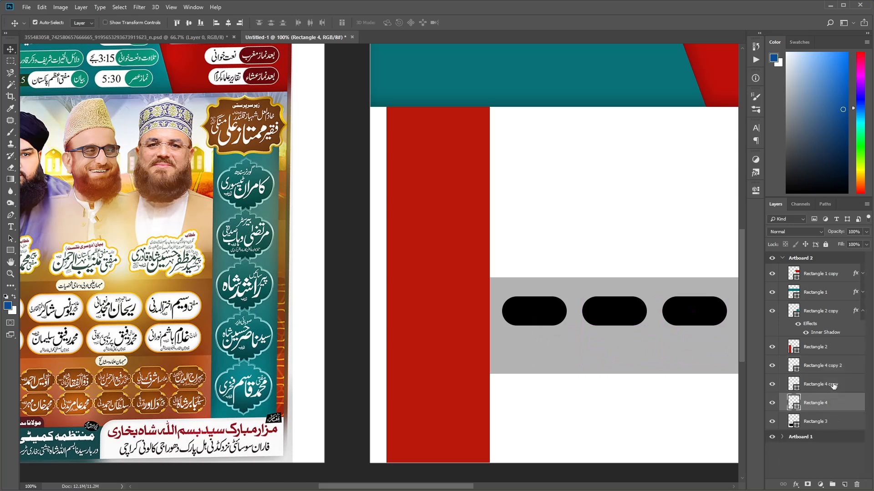
pyautogui.keyDown('shift'); pyautogui.click(837, 367); pyautogui.keyUp('shift')
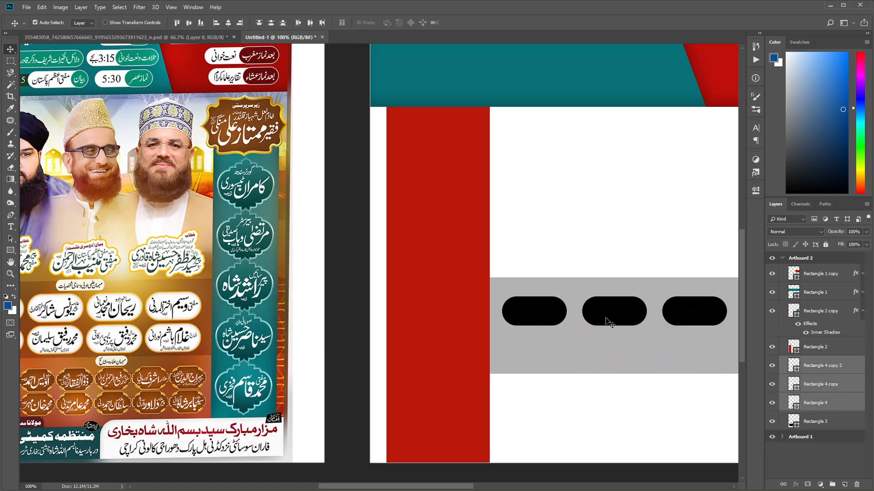
pyautogui.moveTo(610, 335); pyautogui.dragTo(612, 357)
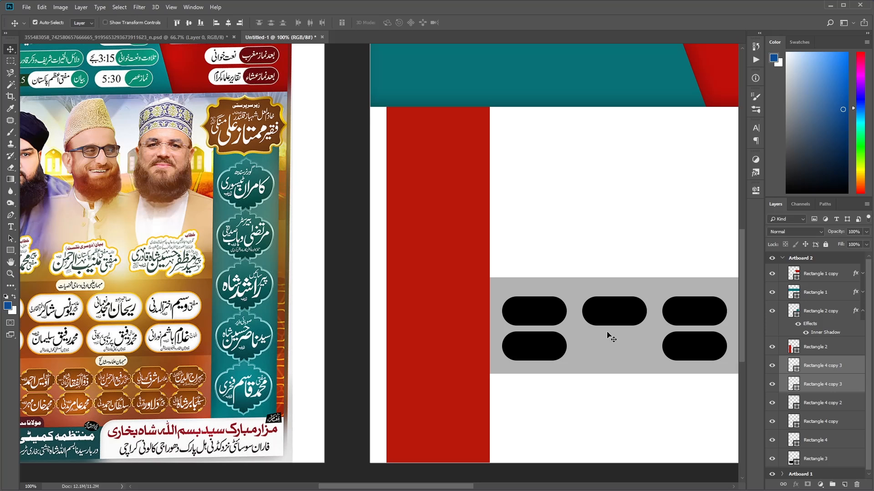
pyautogui.hotkey('ctrl', 'z')
# Duplicate the layers of all three pills and move the copies straight down to form a second row.
pyautogui.click(833, 387)
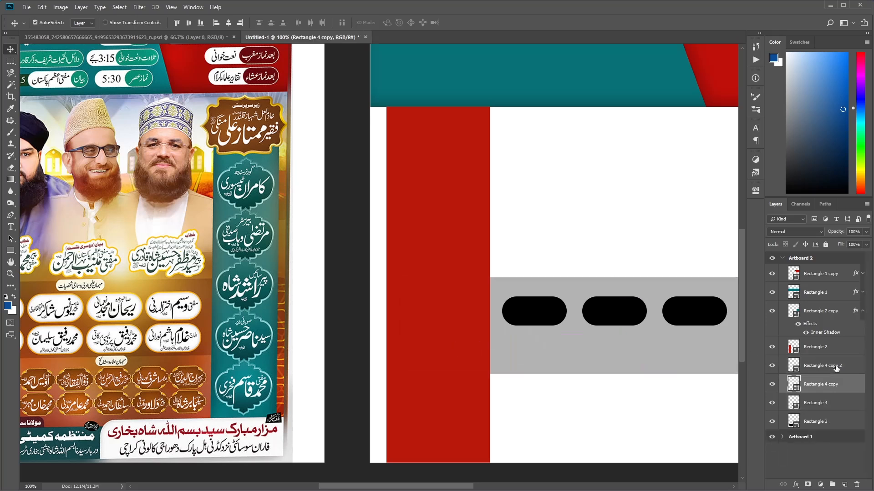
pyautogui.click(834, 367)
pyautogui.keyDown('shift'); pyautogui.click(834, 401); pyautogui.keyUp('shift')
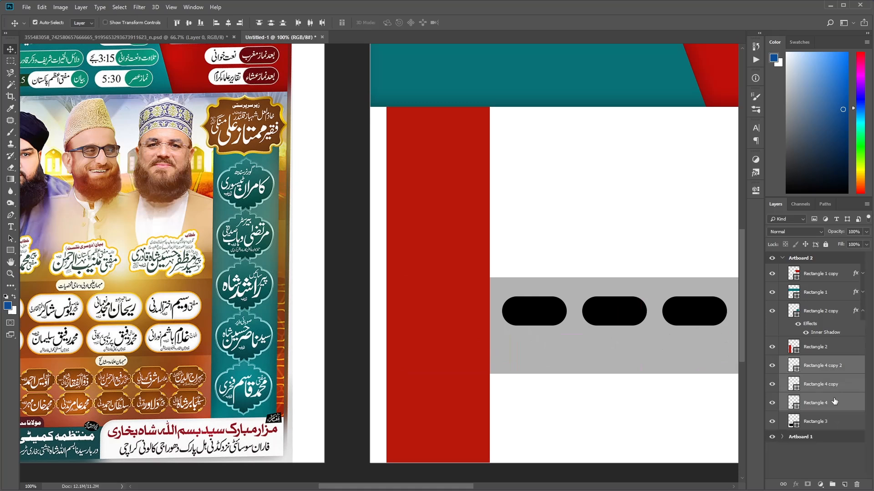
pyautogui.hotkey('ctrl', 'j')
pyautogui.hotkey('ctrl', 't')
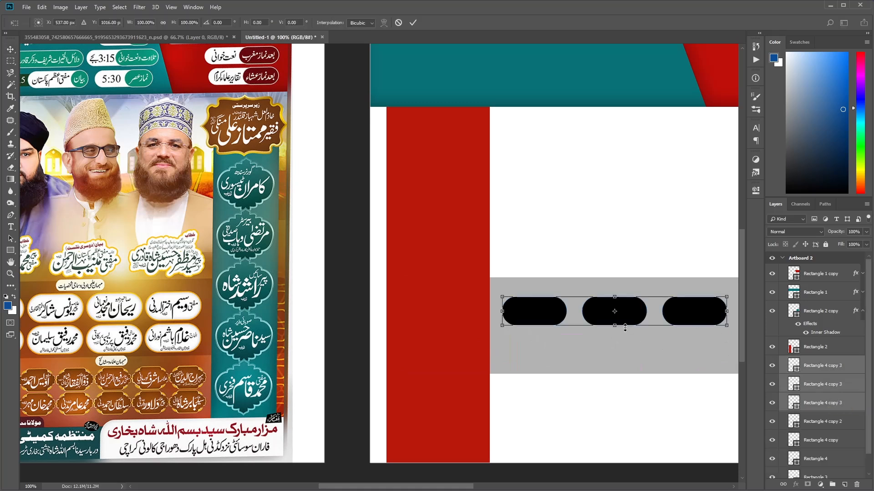
pyautogui.moveTo(598, 313); pyautogui.dragTo(605, 351)
pyautogui.press('Return')
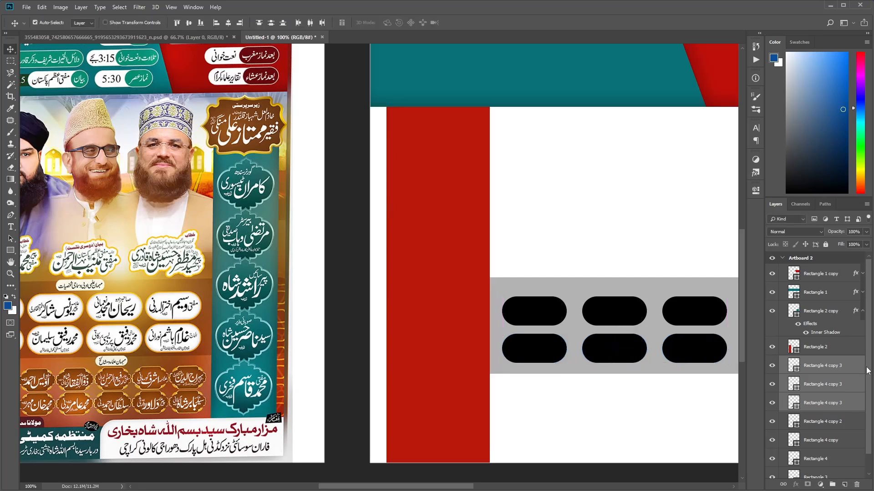
# Put the six pill layers, from Rectangle 4 up to the topmost Rectangle 4 copy 3, into one group.
pyautogui.scroll(-2, 867, 372)
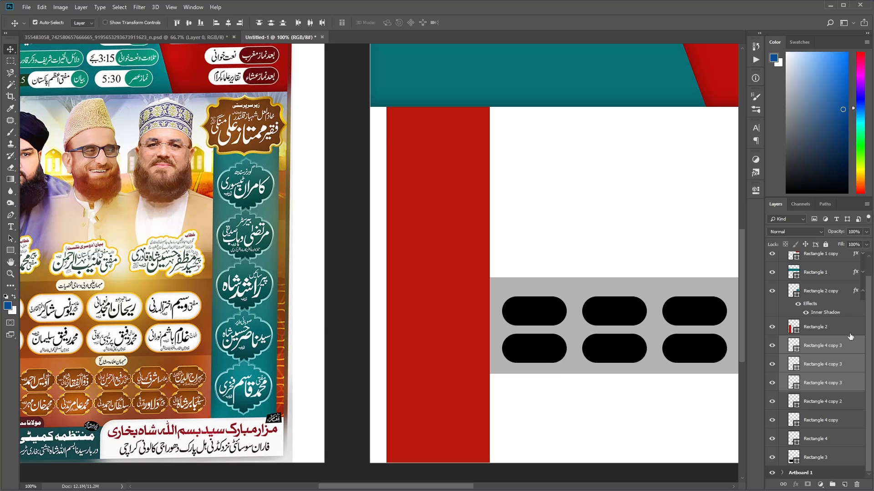
pyautogui.click(857, 346)
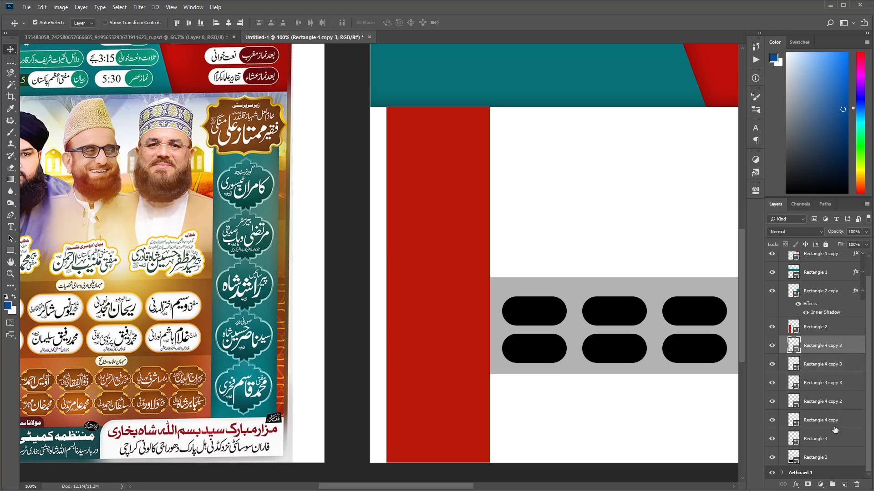
pyautogui.click(769, 440)
pyautogui.moveTo(770, 440)
pyautogui.mouseDown()
pyautogui.moveTo(774, 354)
pyautogui.moveTo(772, 440)
pyautogui.mouseUp()
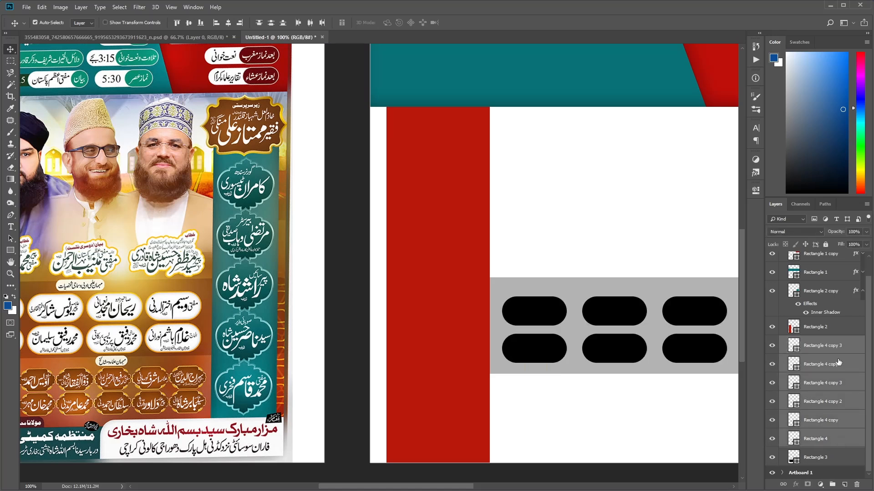
pyautogui.click(833, 485)
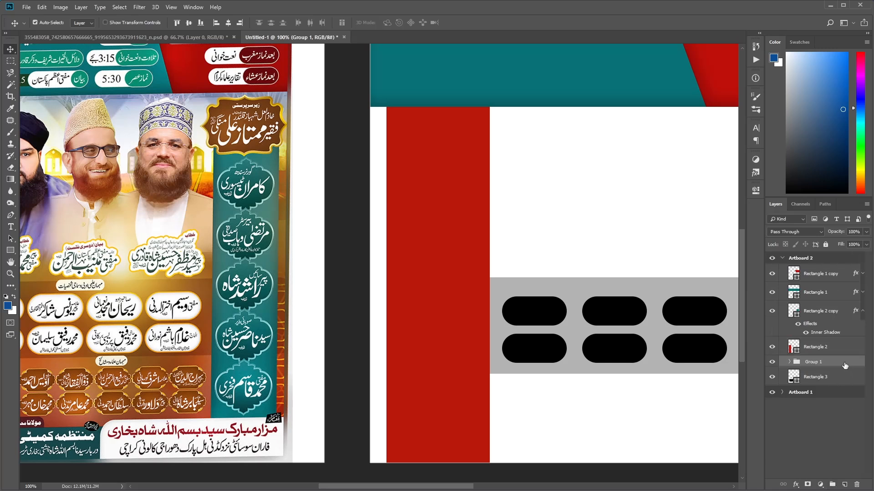
# Shift the whole group of six pills slightly sideways to X 540 px to centre it on the artboard.
pyautogui.hscroll(3, 644, 201)
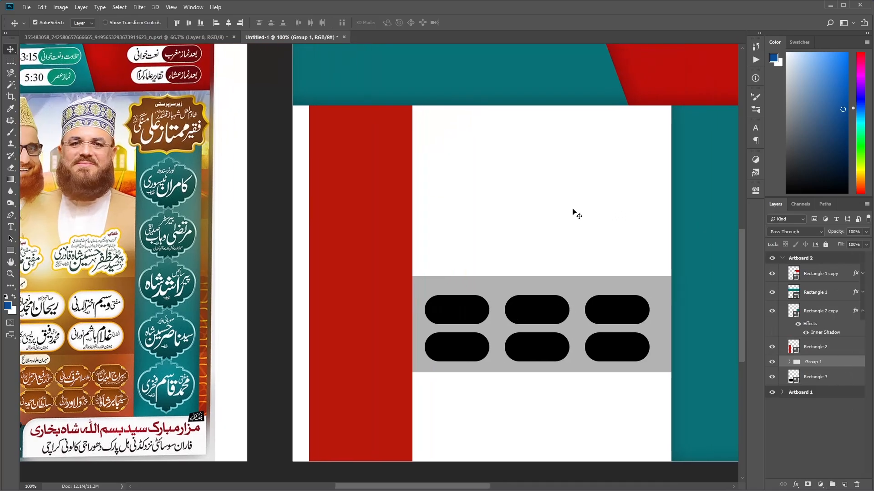
pyautogui.moveTo(541, 313); pyautogui.dragTo(540, 315)
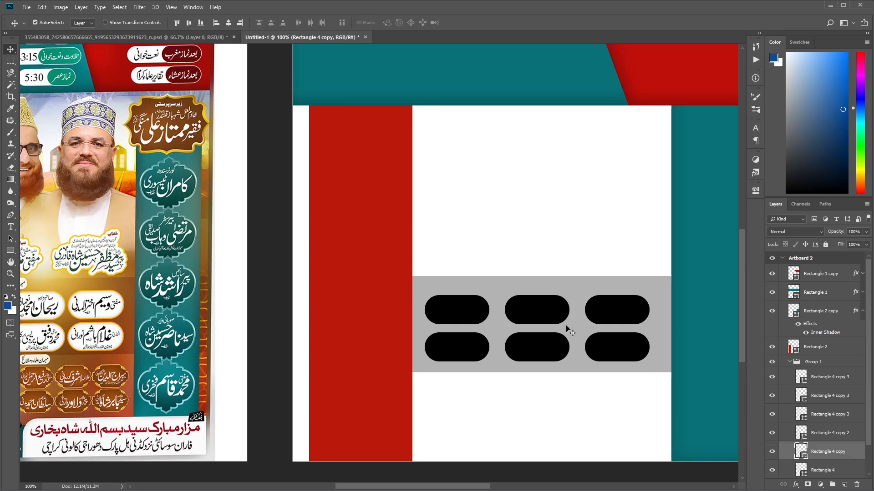
pyautogui.click(832, 363)
pyautogui.hotkey('ctrl', 't')
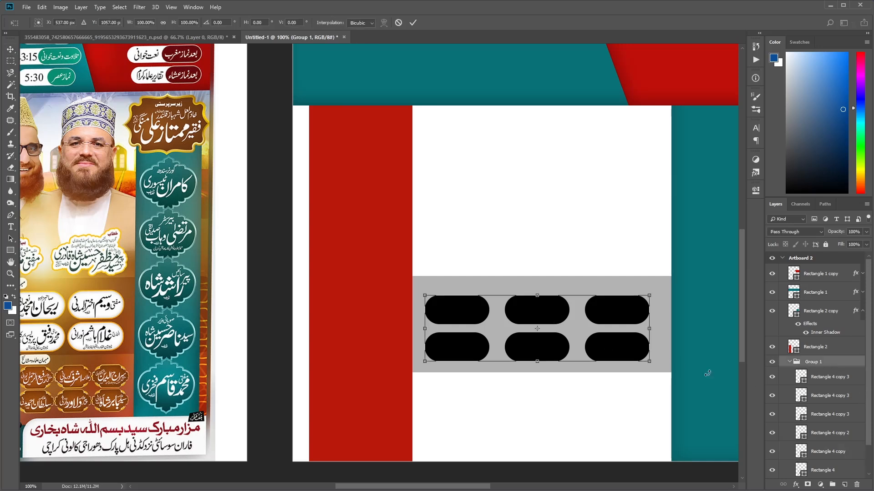
pyautogui.moveTo(553, 357); pyautogui.dragTo(554, 359)
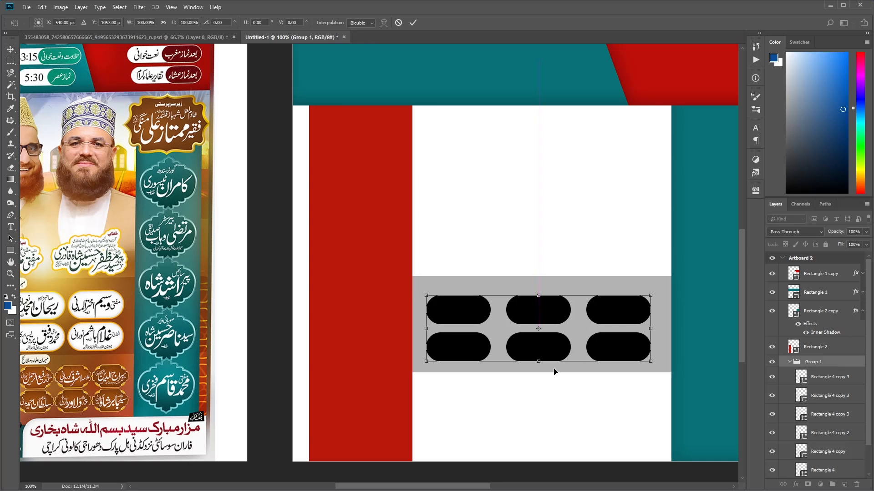
pyautogui.press('Return')
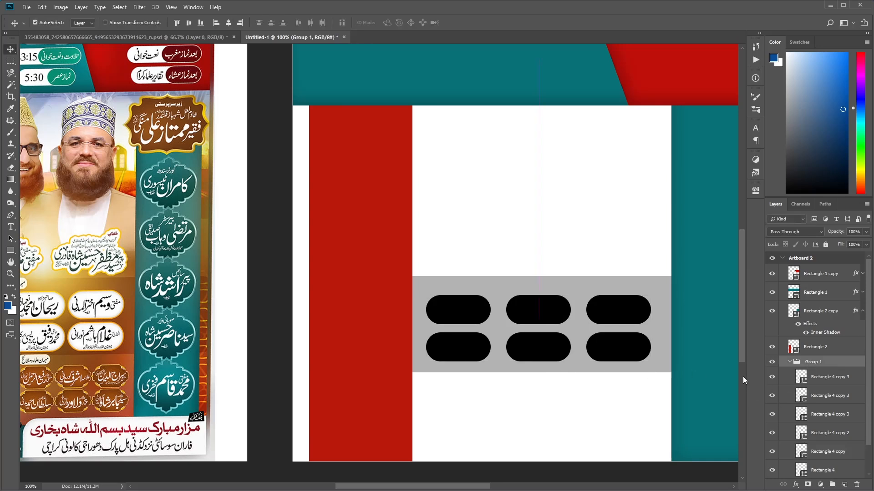
# Collapse Group 1 in the layer list and give the whole pill group a white Color Overlay at 100% opacity.
pyautogui.click(790, 362)
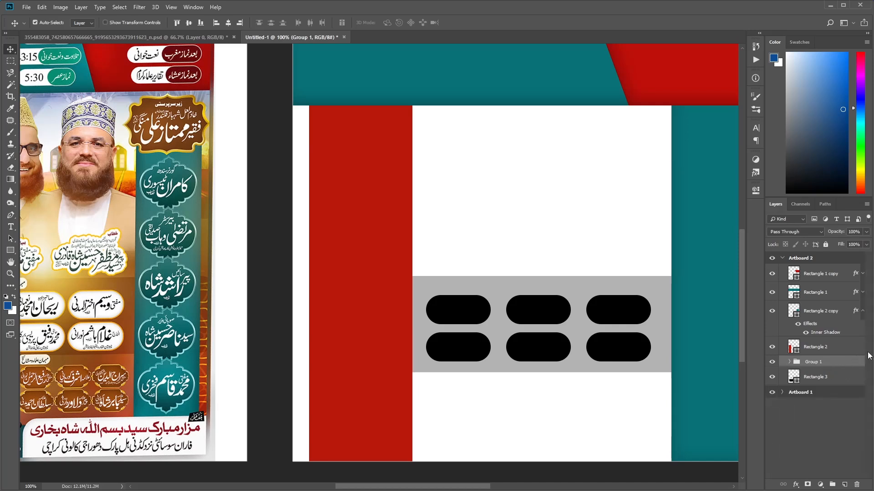
pyautogui.doubleClick(854, 363)
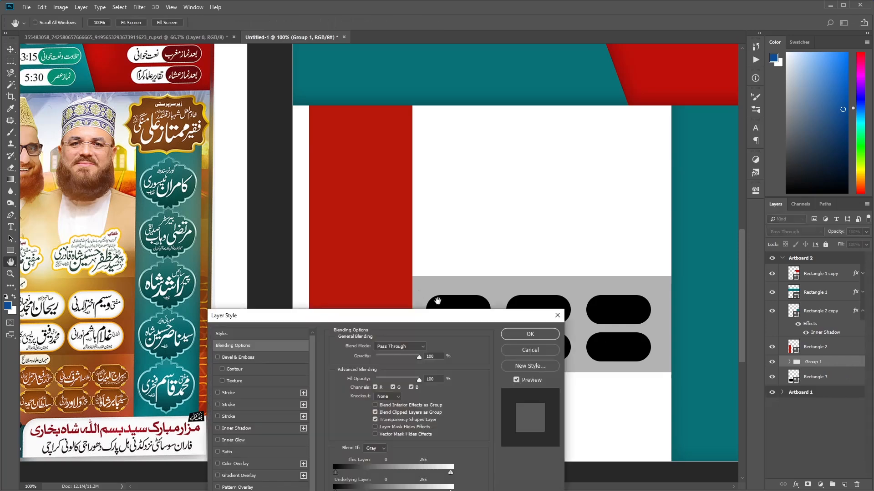
pyautogui.moveTo(390, 314); pyautogui.dragTo(364, 238)
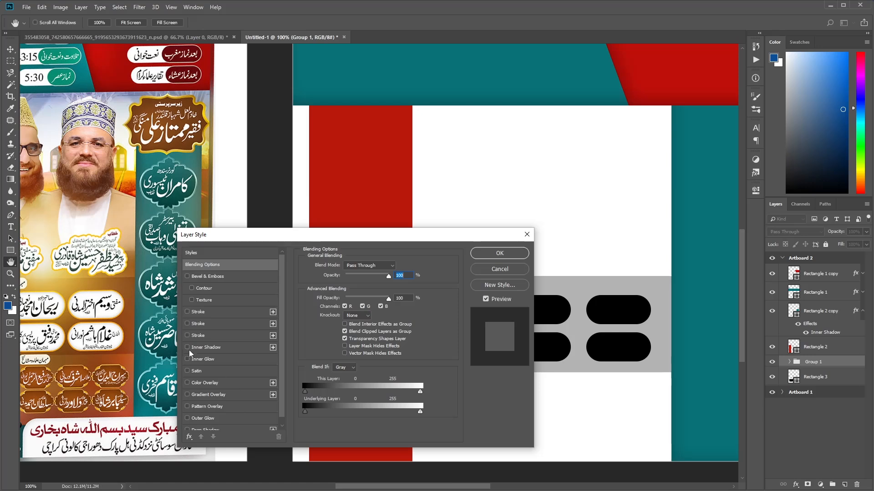
pyautogui.click(233, 383)
pyautogui.moveTo(420, 233); pyautogui.dragTo(490, 267)
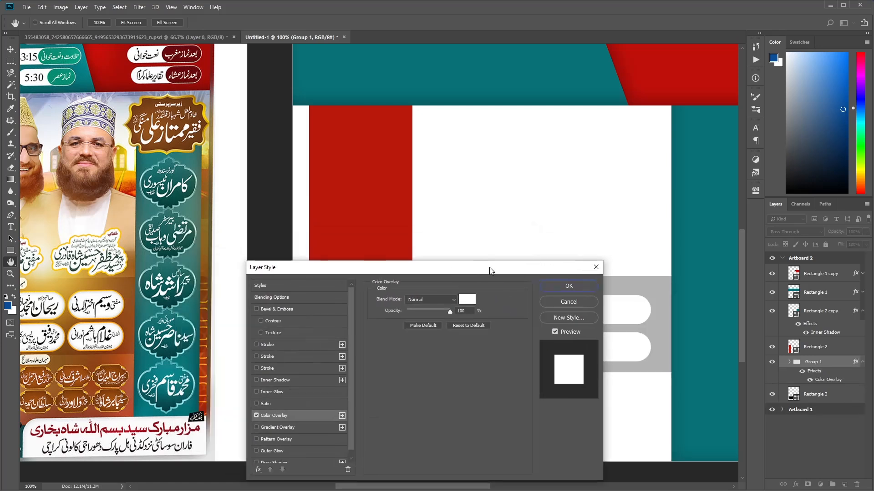
# Add an outside Stroke of 3 px in golden yellow ffb400 to the pill group.
pyautogui.click(277, 344)
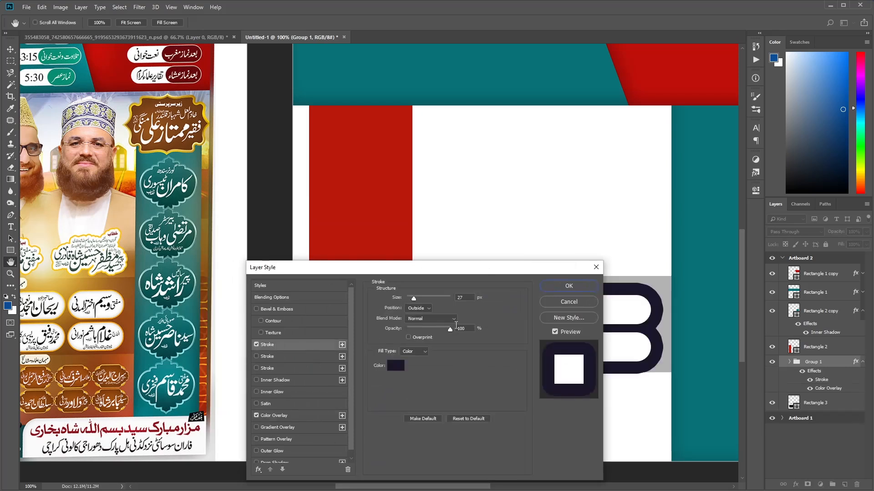
pyautogui.moveTo(419, 296); pyautogui.dragTo(409, 299)
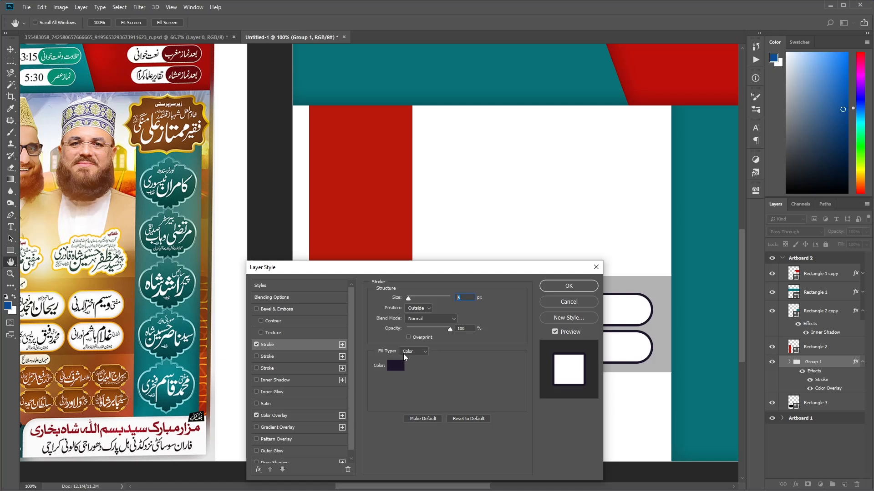
pyautogui.click(394, 366)
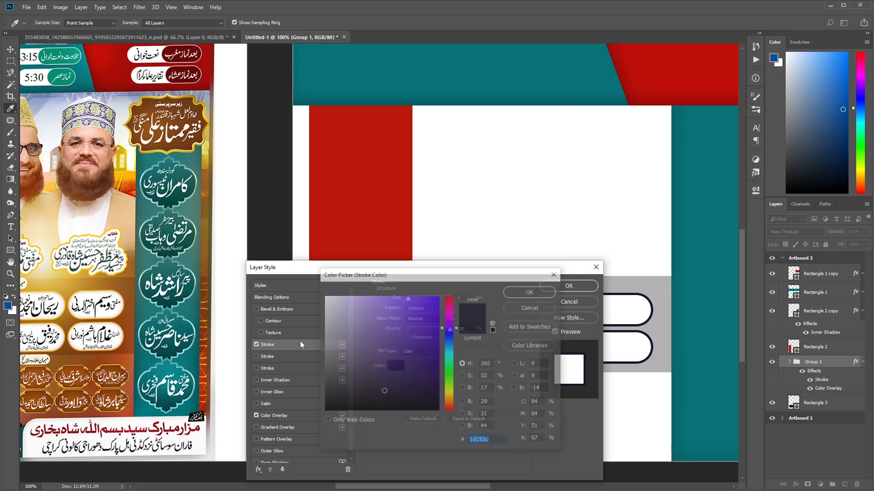
pyautogui.click(120, 323)
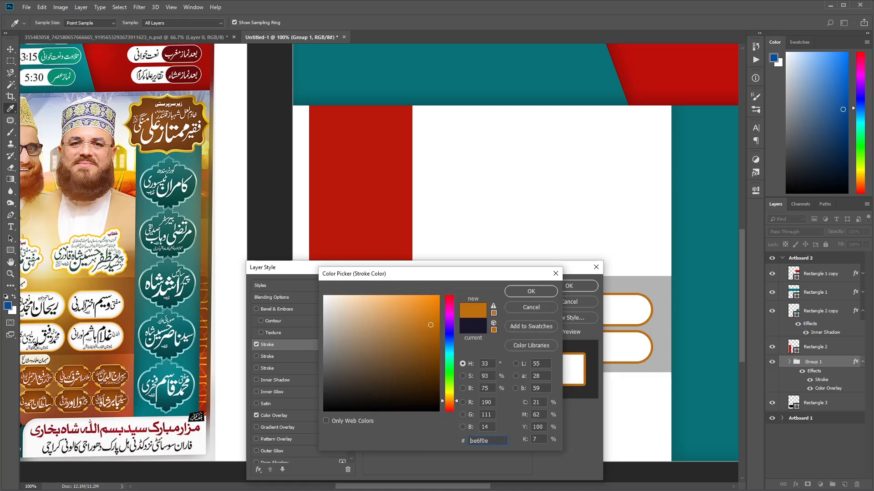
pyautogui.moveTo(406, 325); pyautogui.dragTo(439, 295)
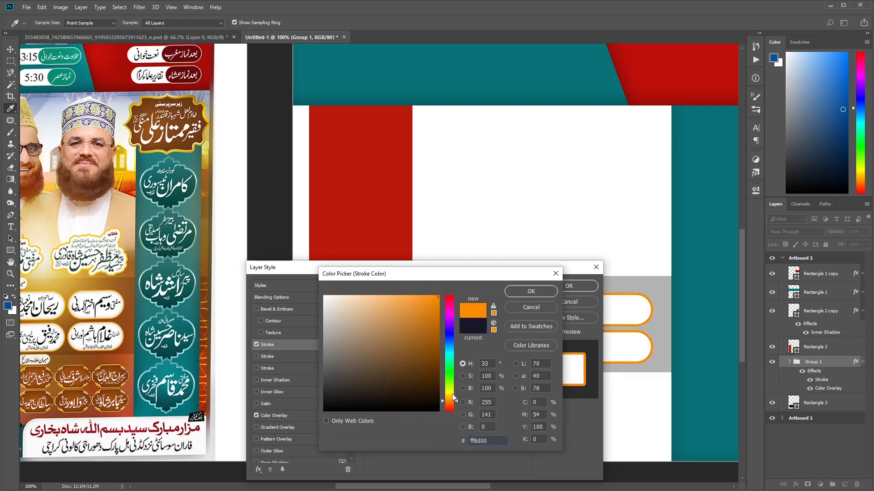
pyautogui.moveTo(453, 399); pyautogui.dragTo(450, 394)
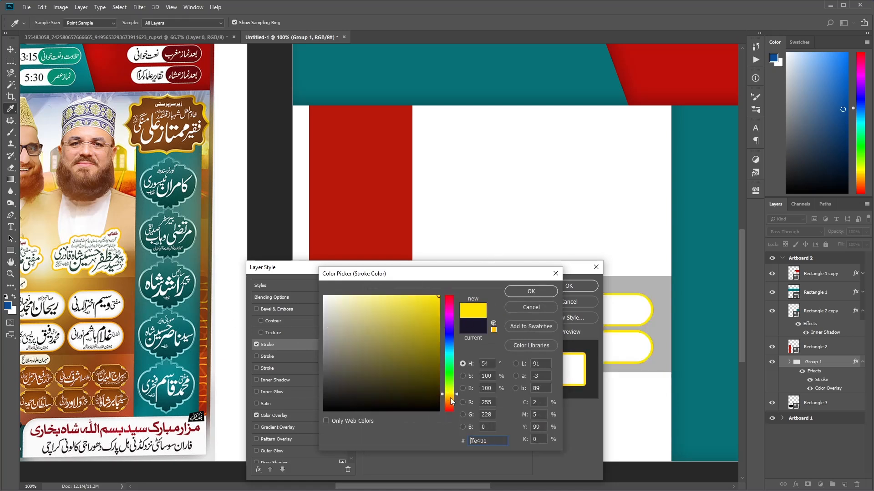
pyautogui.click(451, 397)
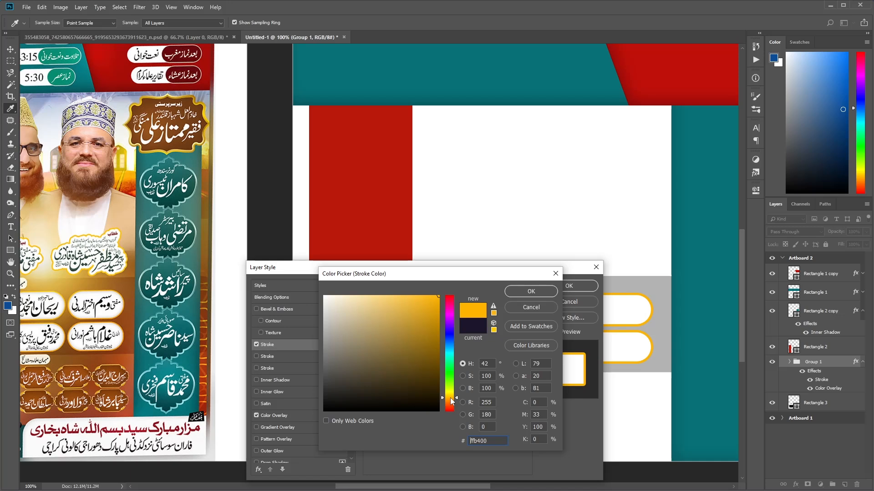
pyautogui.click(527, 292)
pyautogui.moveTo(499, 269)
pyautogui.mouseDown()
pyautogui.moveTo(294, 304)
pyautogui.moveTo(463, 378)
pyautogui.moveTo(459, 390)
pyautogui.moveTo(463, 367)
pyautogui.mouseUp()
pyautogui.write('3')
pyautogui.moveTo(427, 374); pyautogui.dragTo(413, 263)
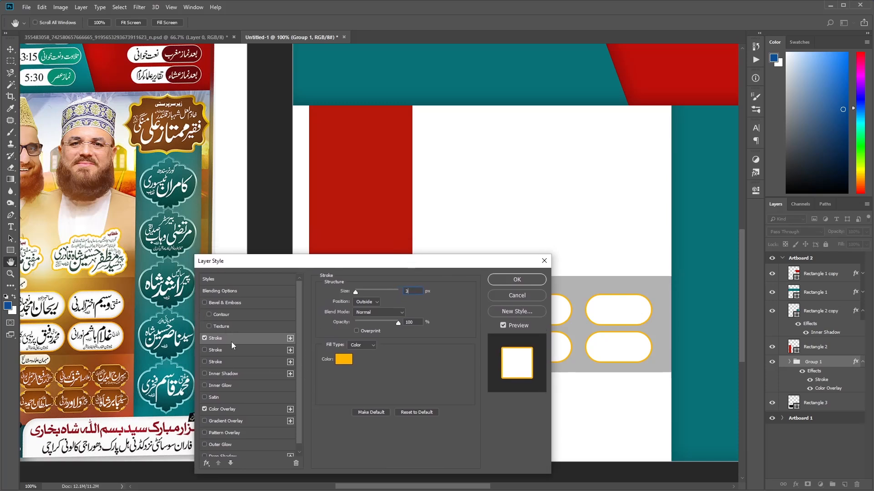
# Add a black Multiply Inner Shadow to the pill group with 24% opacity, distance 0 px and size 13 px, and apply the styles.
pyautogui.click(235, 376)
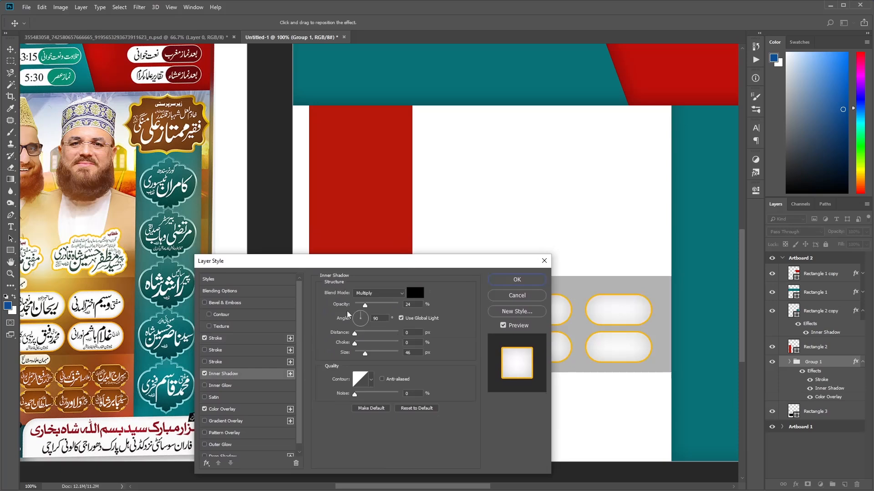
pyautogui.moveTo(365, 354); pyautogui.dragTo(360, 354)
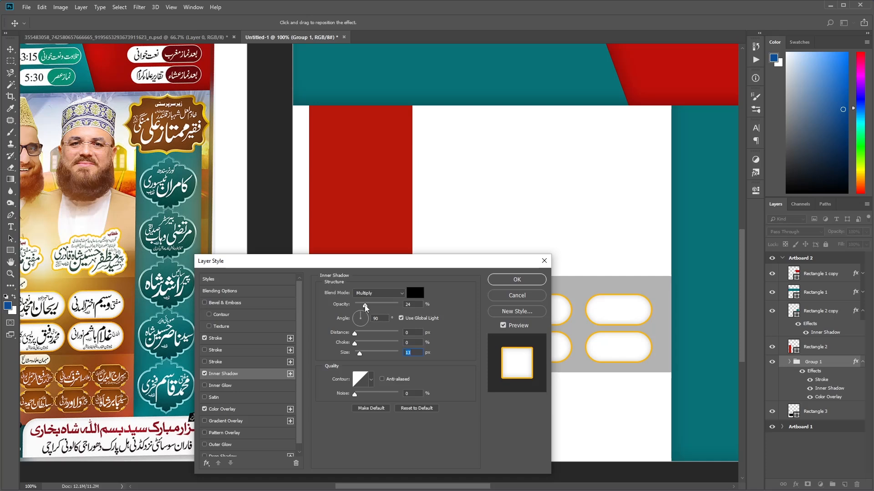
pyautogui.click(356, 336)
pyautogui.moveTo(329, 263); pyautogui.dragTo(399, 263)
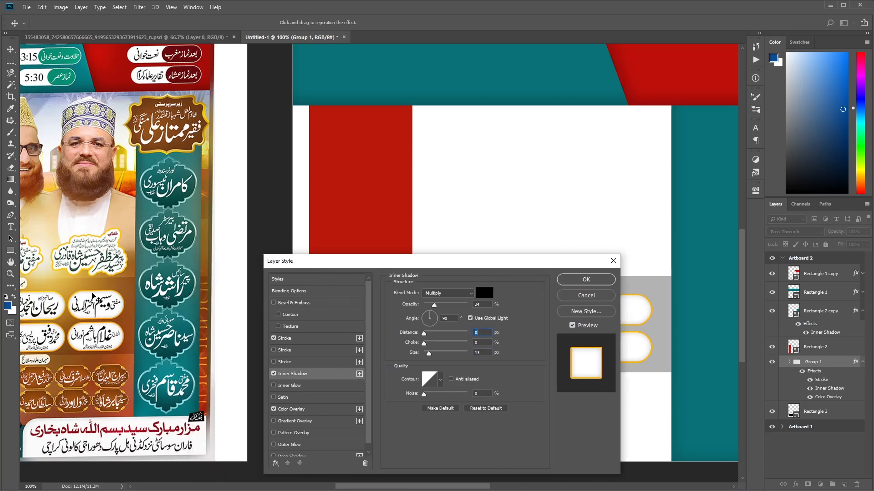
pyautogui.click(570, 283)
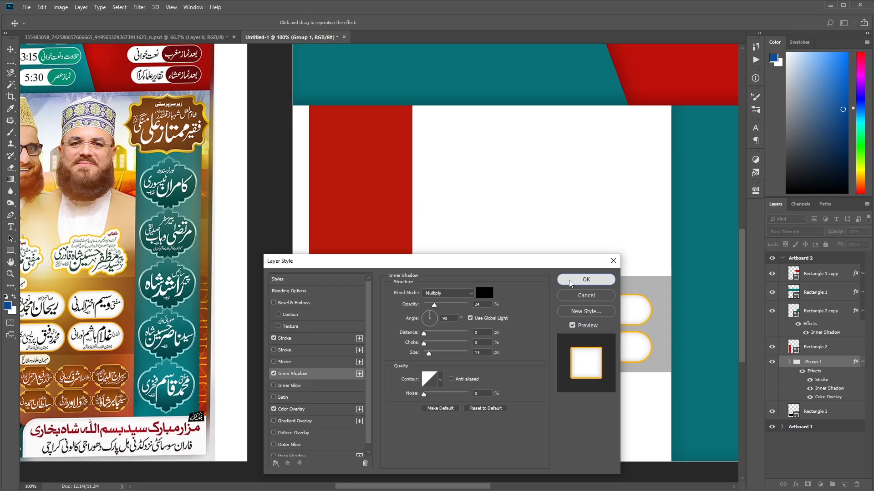
pyautogui.click(570, 280)
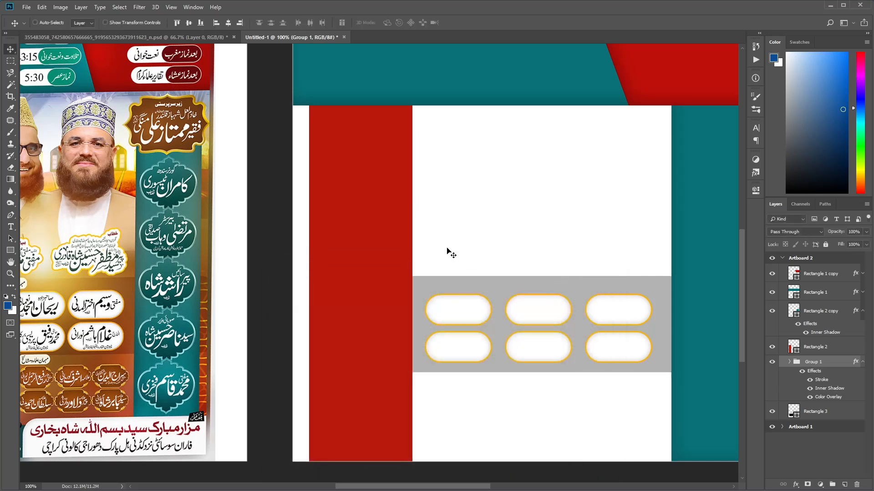
# Draw a rectangle about 122 by 29 px above the upper middle pill inside the grey panel and fully round its corners.
pyautogui.hotkey('ctrl', '-')
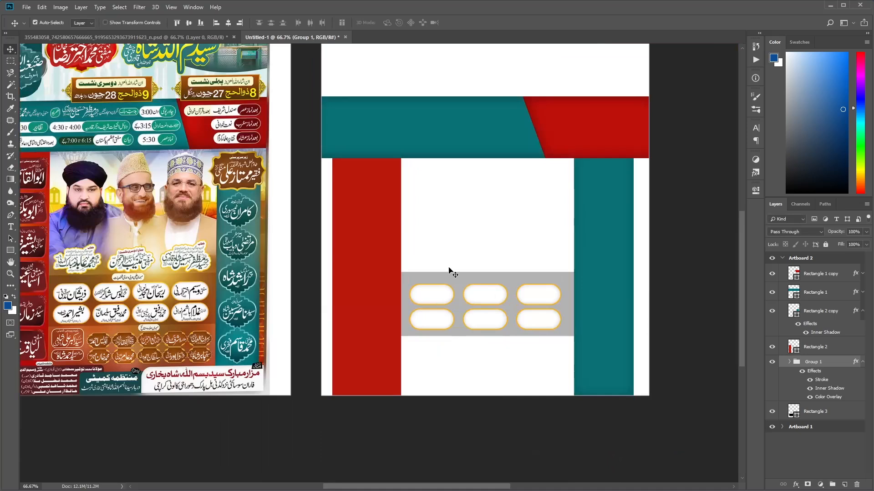
pyautogui.hotkey('ctrl', '+')
pyautogui.moveTo(526, 230); pyautogui.dragTo(473, 212)
pyautogui.moveTo(117, 259); pyautogui.dragTo(248, 265)
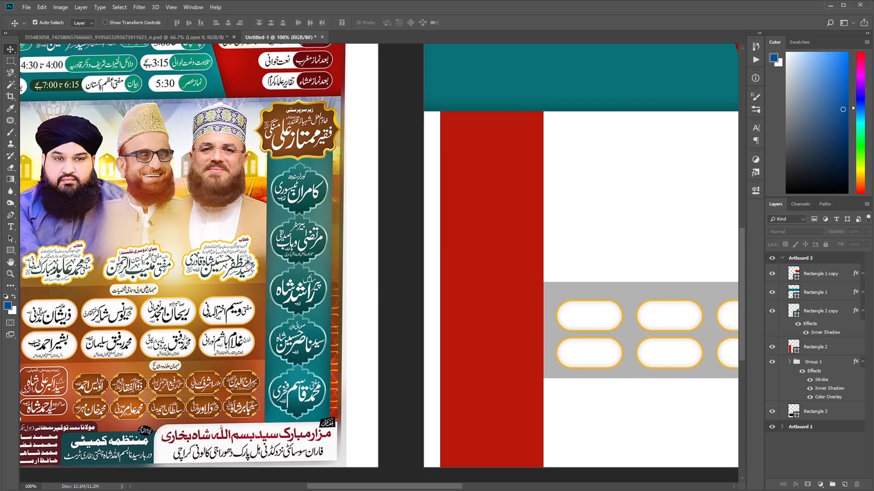
pyautogui.moveTo(248, 265); pyautogui.dragTo(208, 250)
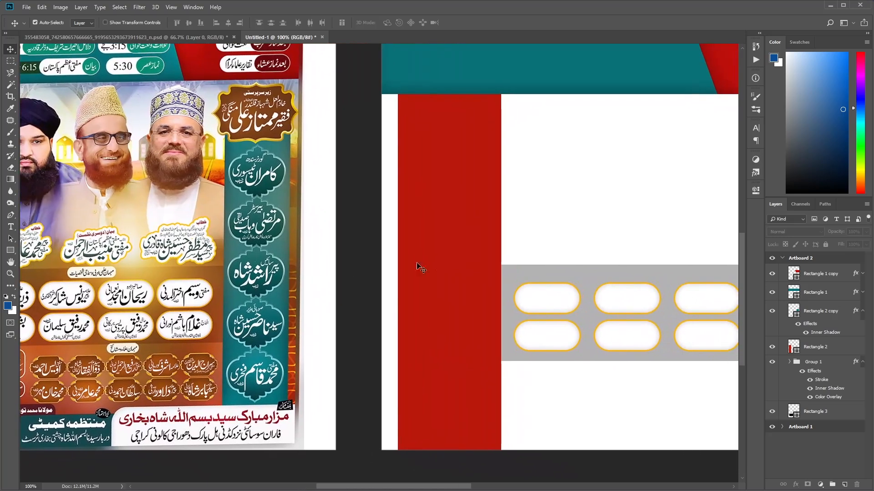
pyautogui.moveTo(482, 243); pyautogui.dragTo(423, 252)
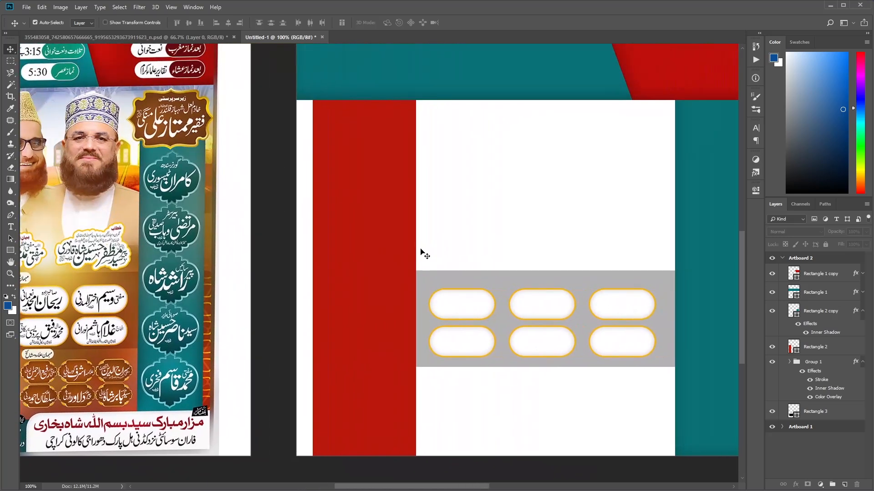
pyautogui.click(10, 250)
pyautogui.moveTo(512, 273); pyautogui.dragTo(567, 287)
pyautogui.moveTo(626, 280); pyautogui.dragTo(648, 278)
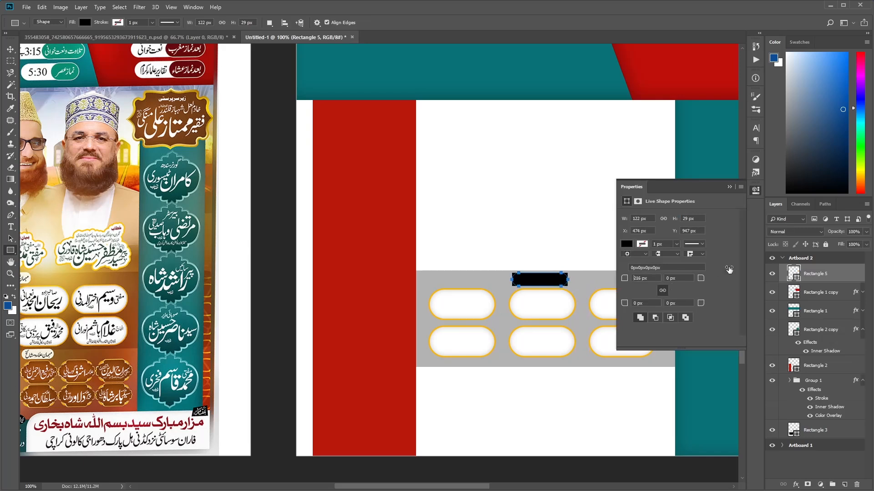
pyautogui.click(729, 186)
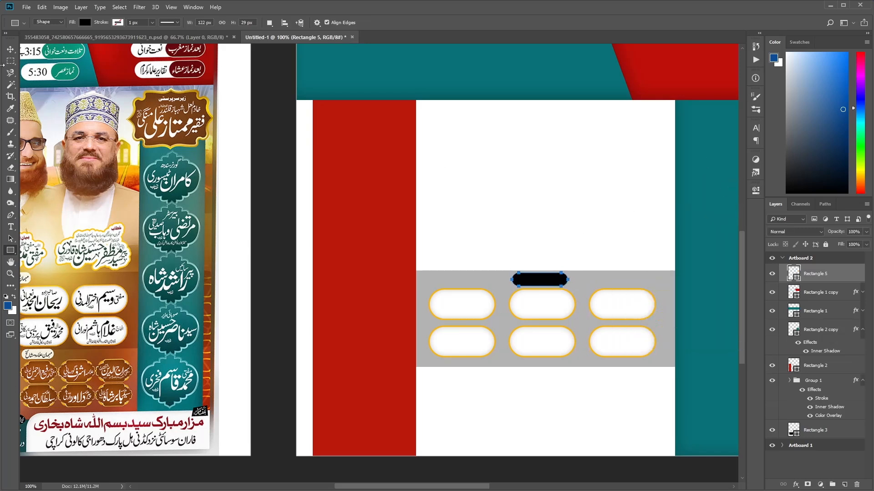
# Nudge the small heading pill slightly to centre it over the middle pill column and fill it with white ffffff.
pyautogui.click(10, 49)
pyautogui.hscroll(-1, 331, 201)
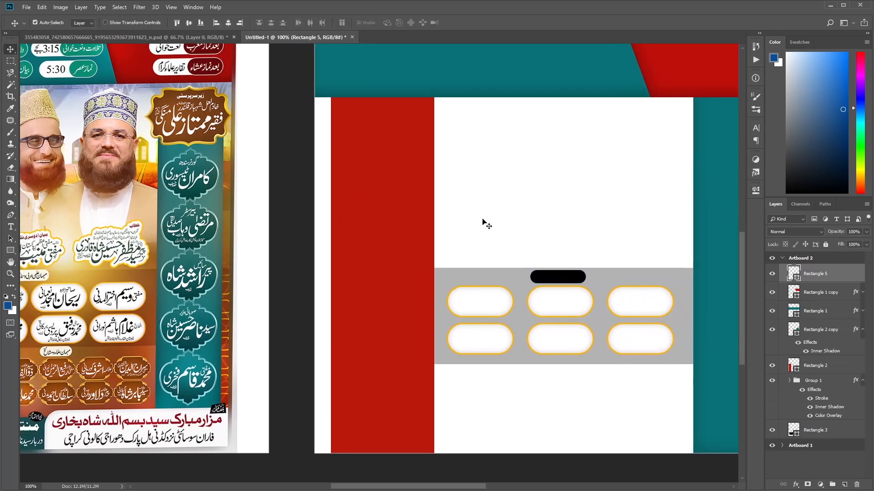
pyautogui.moveTo(561, 275); pyautogui.dragTo(564, 276)
pyautogui.doubleClick(795, 275)
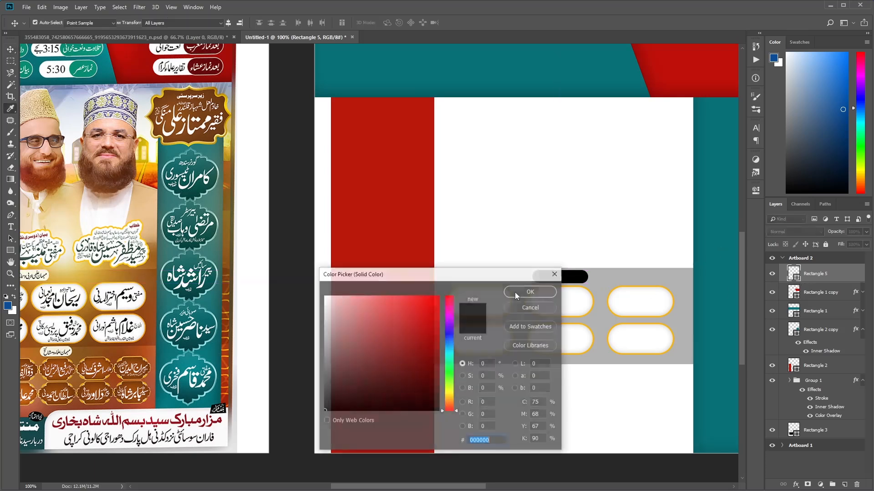
pyautogui.moveTo(416, 312)
pyautogui.mouseDown()
pyautogui.moveTo(364, 296)
pyautogui.moveTo(301, 258)
pyautogui.mouseUp()
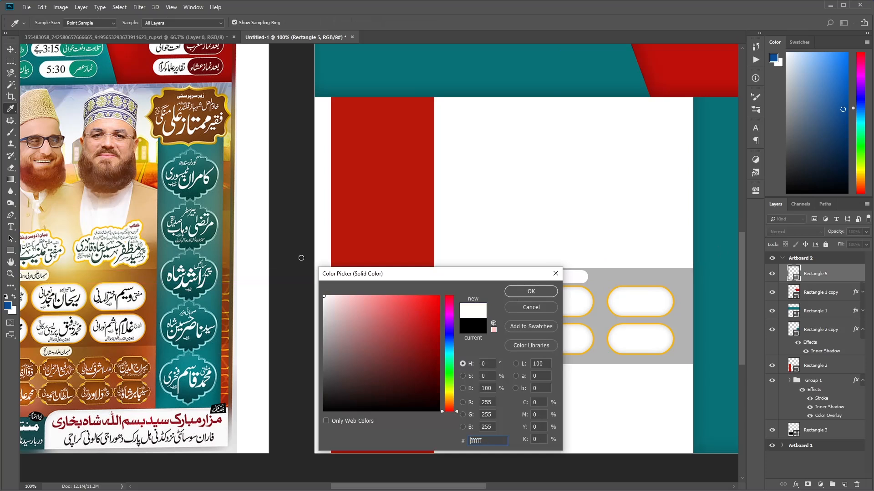
pyautogui.click(531, 291)
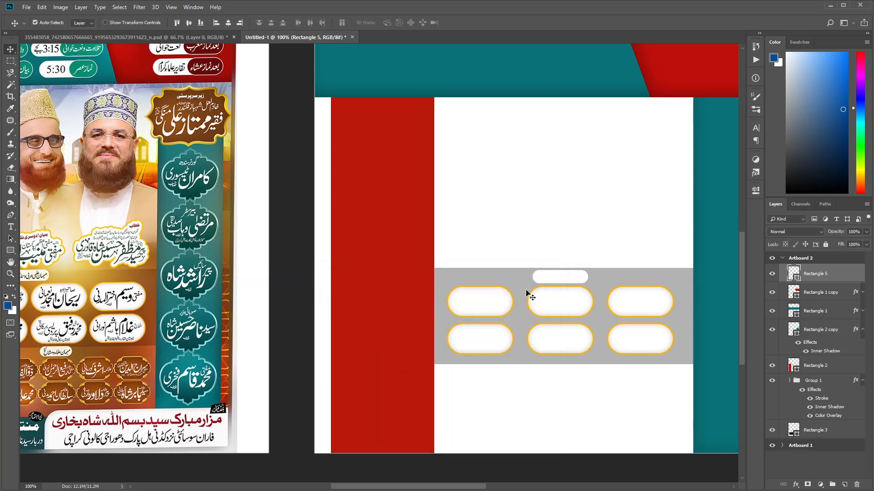
# Draw a white rectangle about 402 by 83 px in the lower-right corner of Artboard 2, covering the foot of the teal column.
pyautogui.hotkey('ctrl', '-')
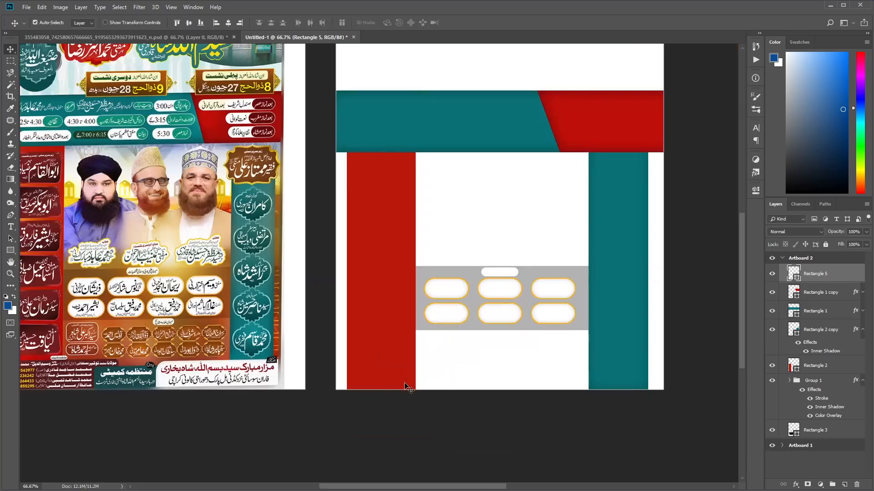
pyautogui.moveTo(386, 429); pyautogui.dragTo(421, 380)
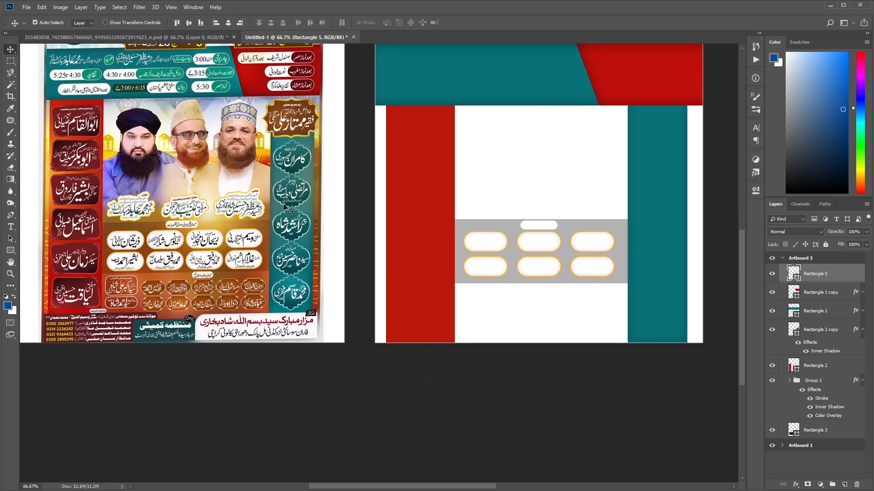
pyautogui.moveTo(275, 171); pyautogui.dragTo(296, 271)
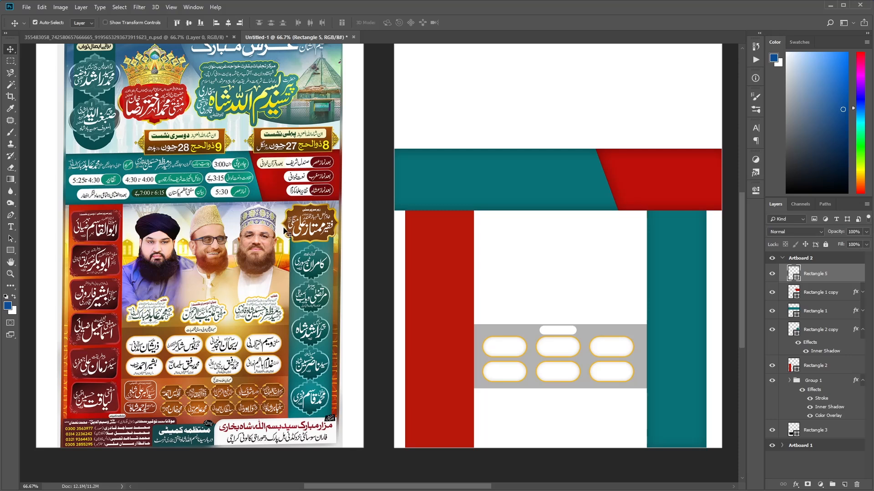
pyautogui.scroll(-2, 321, 187)
pyautogui.moveTo(321, 187); pyautogui.dragTo(316, 185)
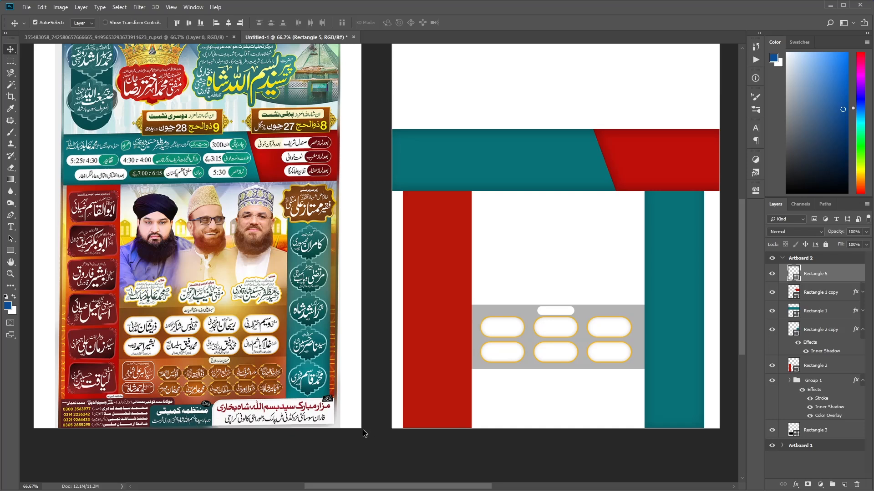
pyautogui.click(10, 250)
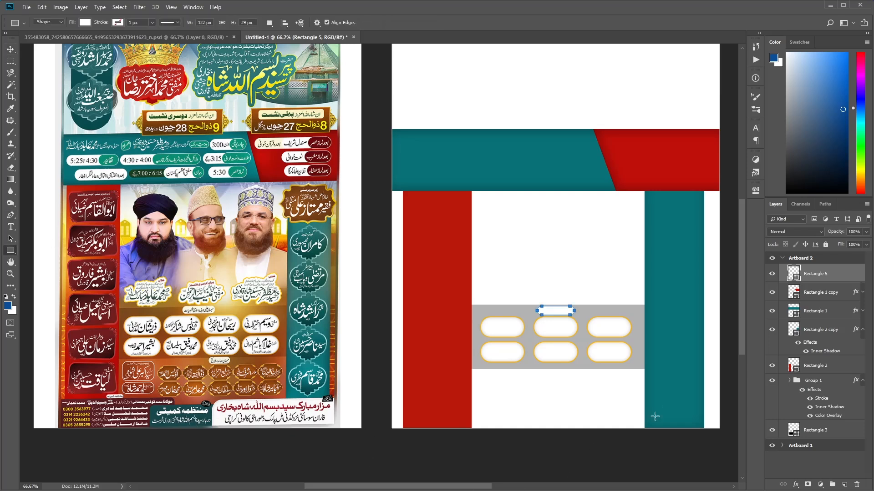
pyautogui.moveTo(719, 404); pyautogui.dragTo(597, 428)
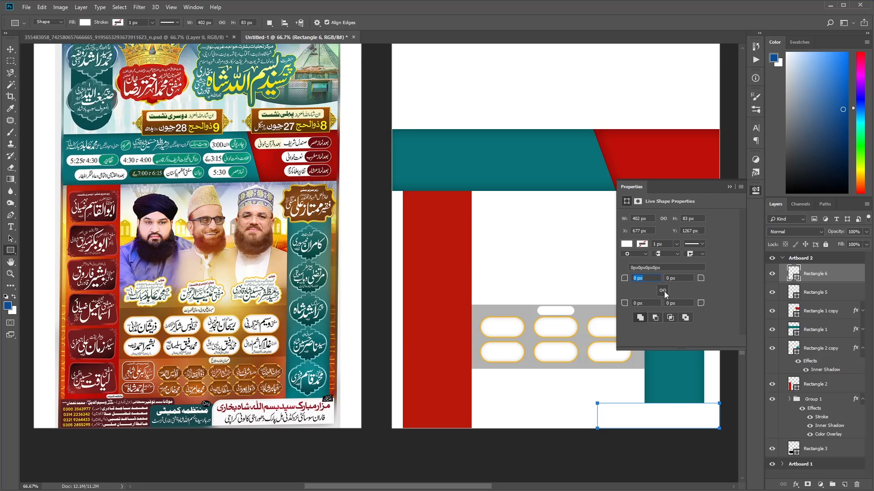
# Round only the upper-left corner of the white footer rectangle and deselect it by selecting Artboard 1.
pyautogui.moveTo(625, 281); pyautogui.dragTo(649, 283)
pyautogui.moveTo(628, 279); pyautogui.dragTo(620, 279)
pyautogui.click(730, 186)
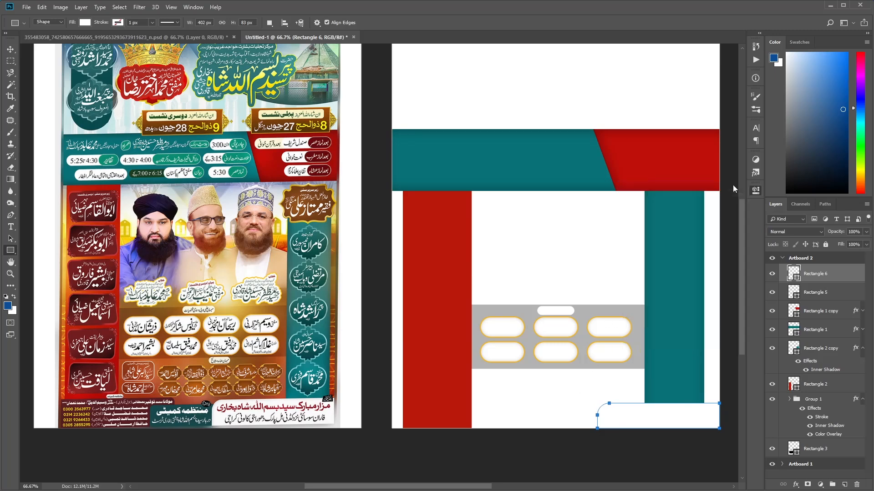
pyautogui.click(824, 465)
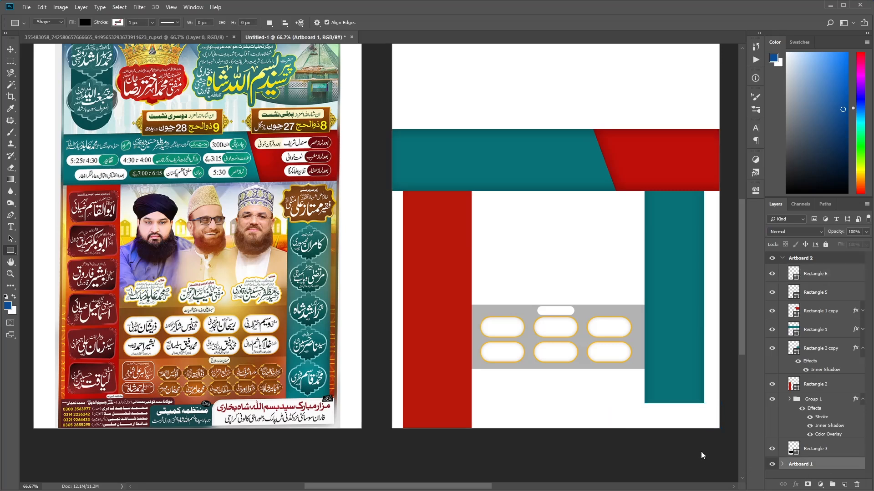
# Place the library interior image 1000_F_571129455 from the Downloads folder into the poster document and commit it at its default size.
pyautogui.hotkey('ctrl', '-')
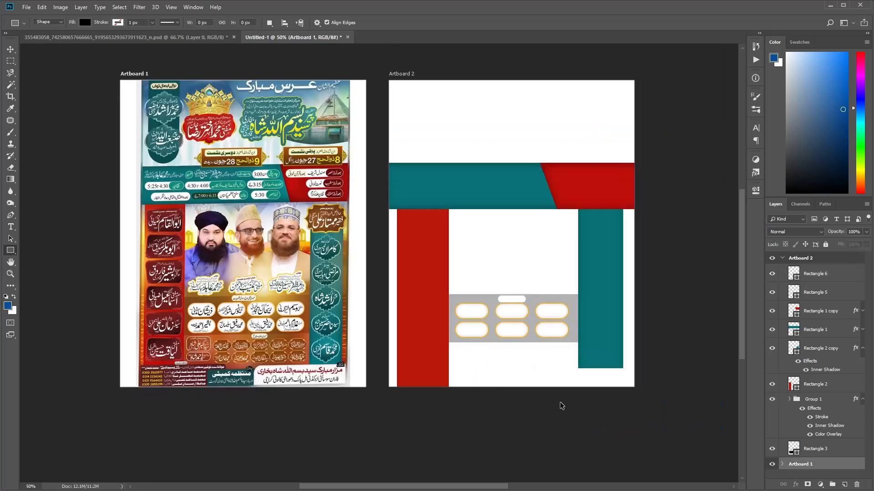
pyautogui.press('super+e')
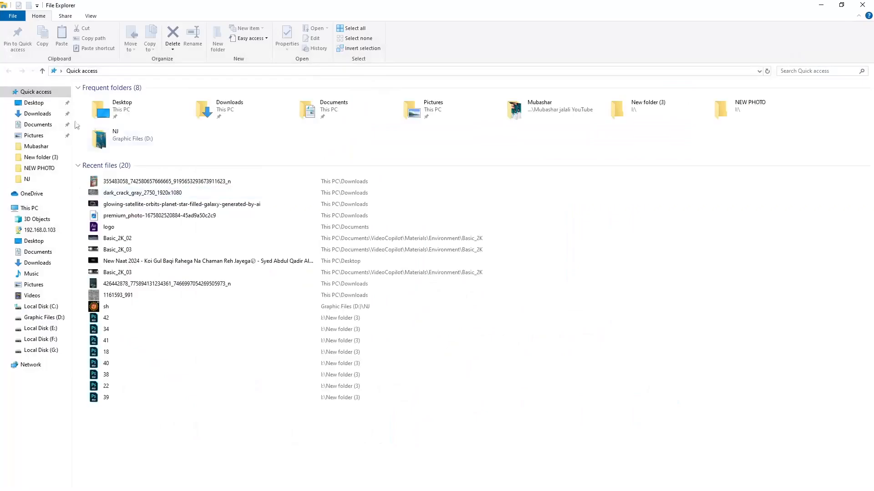
pyautogui.click(37, 115)
pyautogui.moveTo(364, 5); pyautogui.dragTo(362, 38)
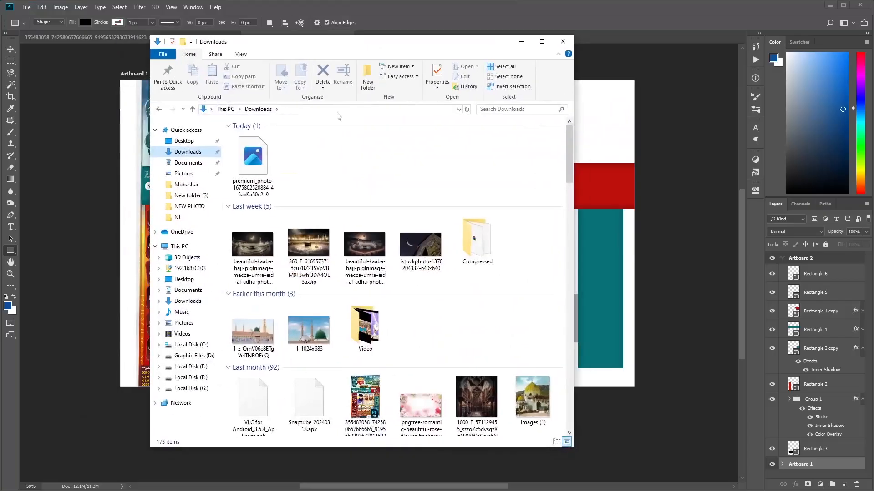
pyautogui.scroll(-7, 405, 312)
pyautogui.scroll(3, 448, 278)
pyautogui.moveTo(469, 157); pyautogui.dragTo(610, 132)
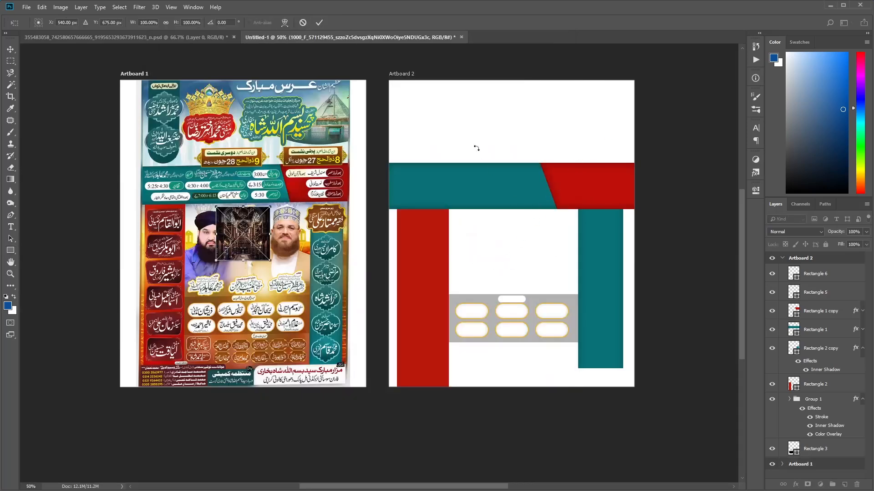
pyautogui.click(318, 23)
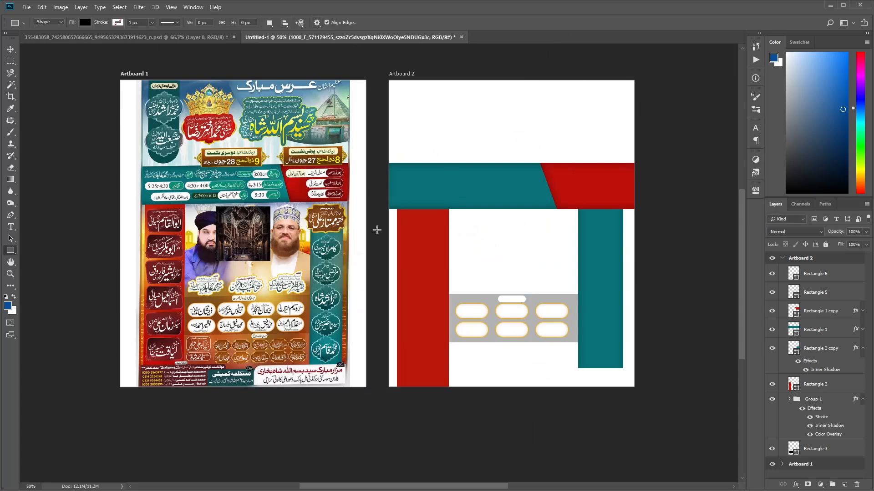
# Move the placed library image from Artboard 1 into the empty space between the side columns of Artboard 2.
pyautogui.click(252, 232)
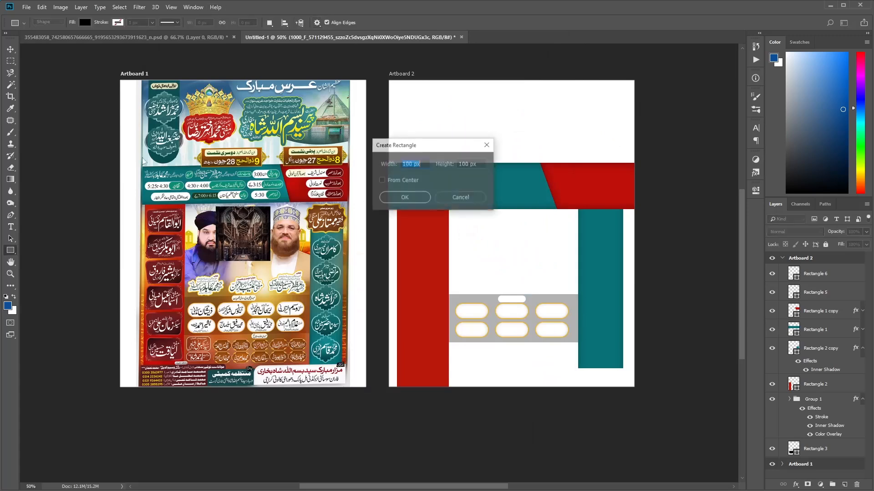
pyautogui.click(461, 197)
pyautogui.click(11, 49)
pyautogui.moveTo(225, 232); pyautogui.dragTo(476, 234)
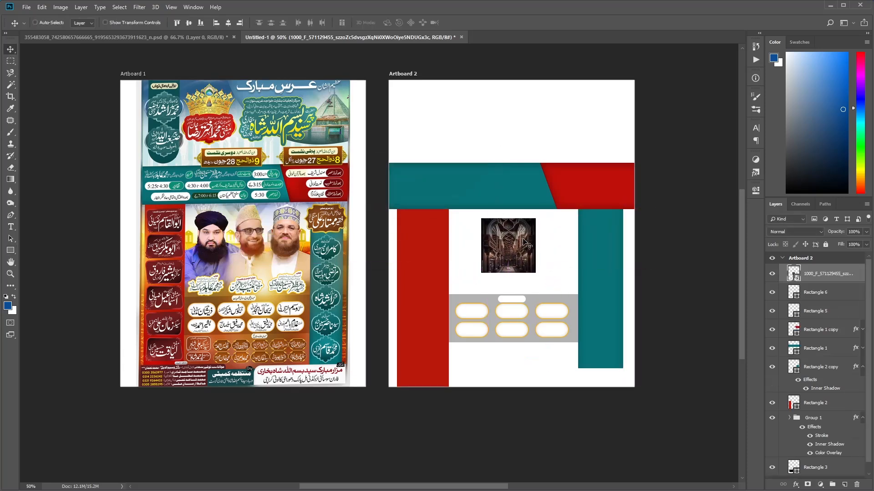
# Enlarge the library image to cover all of Artboard 2 and send its layer below Rectangle 3 as the background.
pyautogui.moveTo(482, 275); pyautogui.dragTo(359, 429)
pyautogui.press('Return')
pyautogui.moveTo(840, 278); pyautogui.dragTo(832, 480)
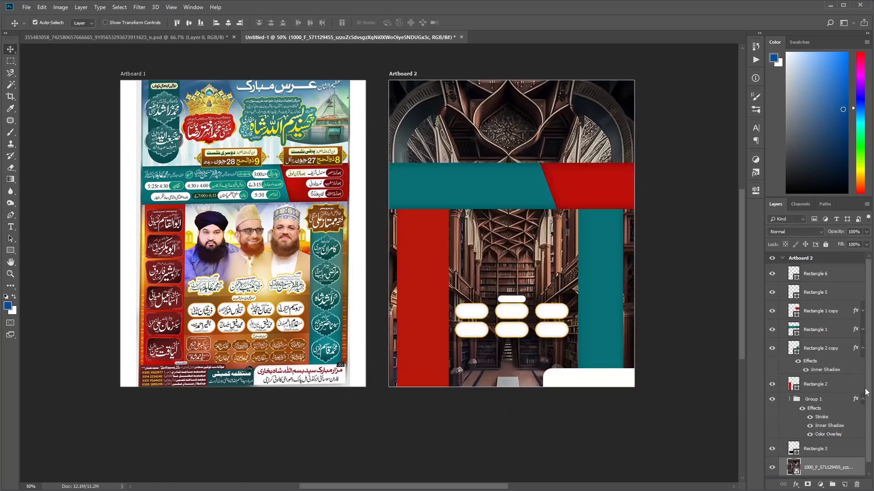
pyautogui.scroll(-1, 863, 444)
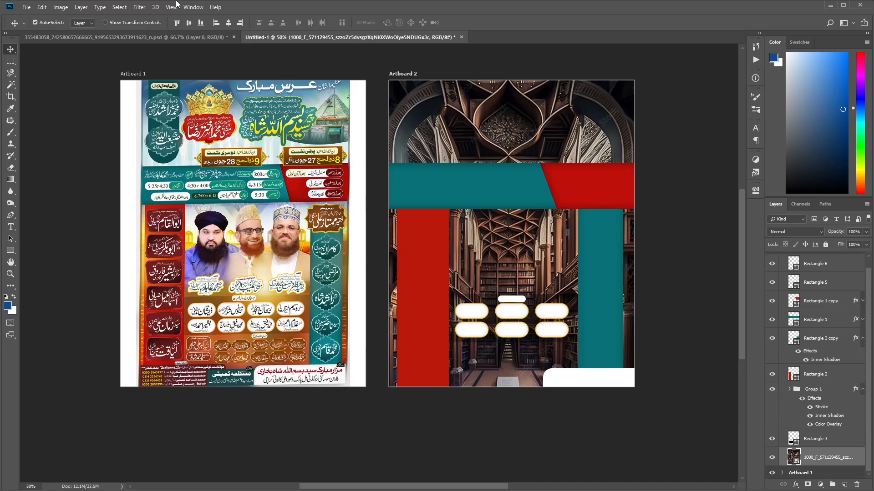
# Apply a Field Blur of 53 px to the library background image.
pyautogui.click(136, 8)
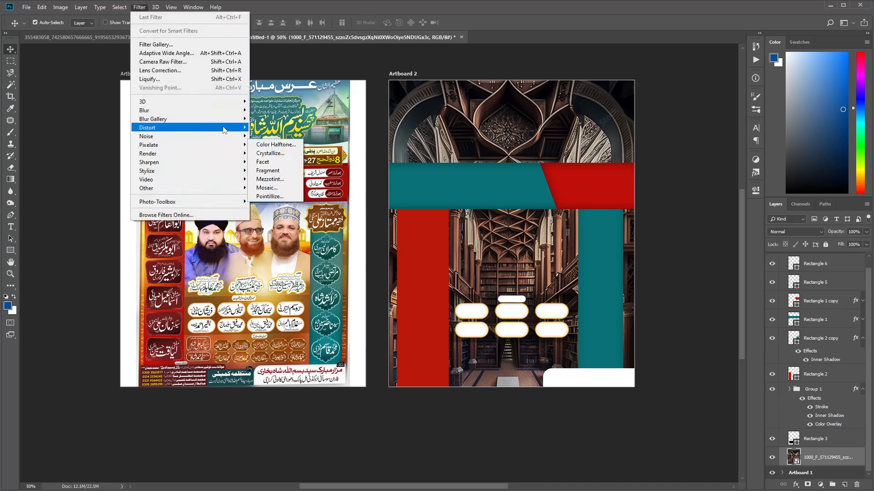
pyautogui.click(266, 119)
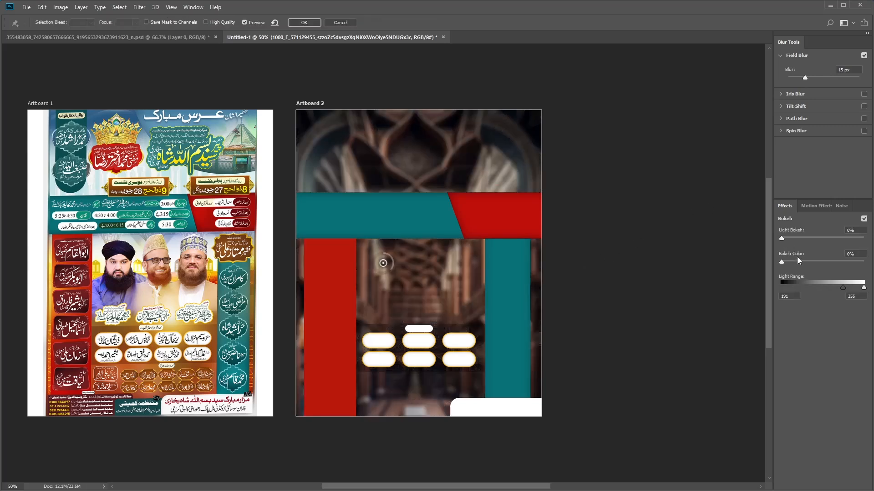
pyautogui.click(823, 77)
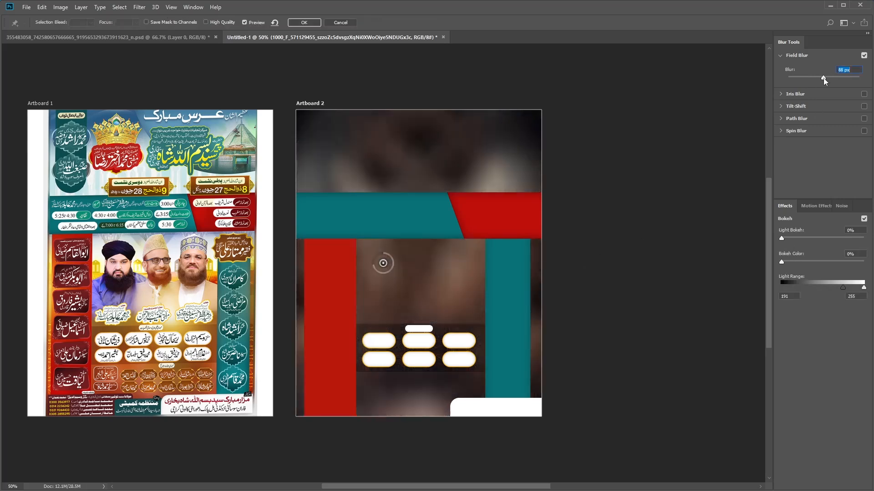
pyautogui.moveTo(823, 78); pyautogui.dragTo(815, 78)
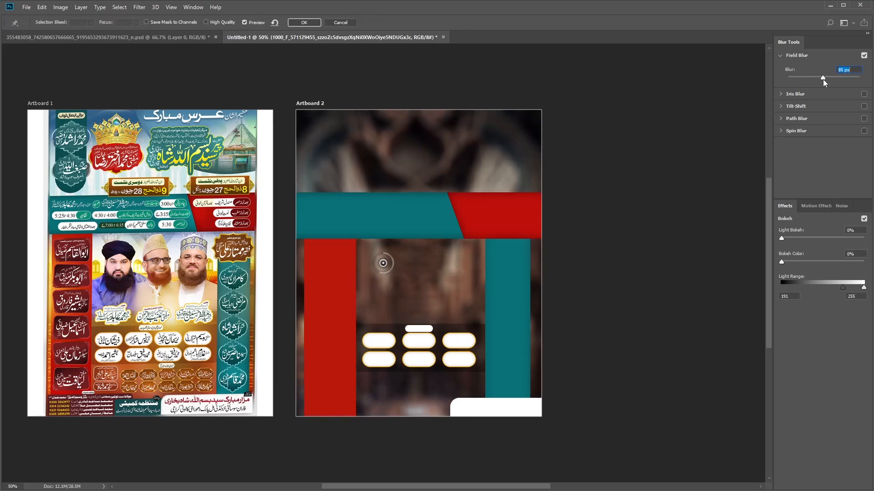
pyautogui.moveTo(823, 80); pyautogui.dragTo(818, 80)
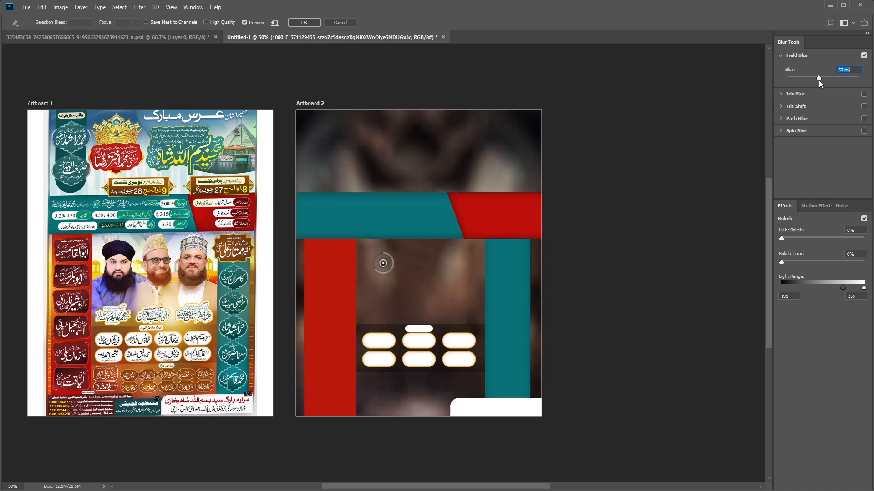
pyautogui.click(300, 25)
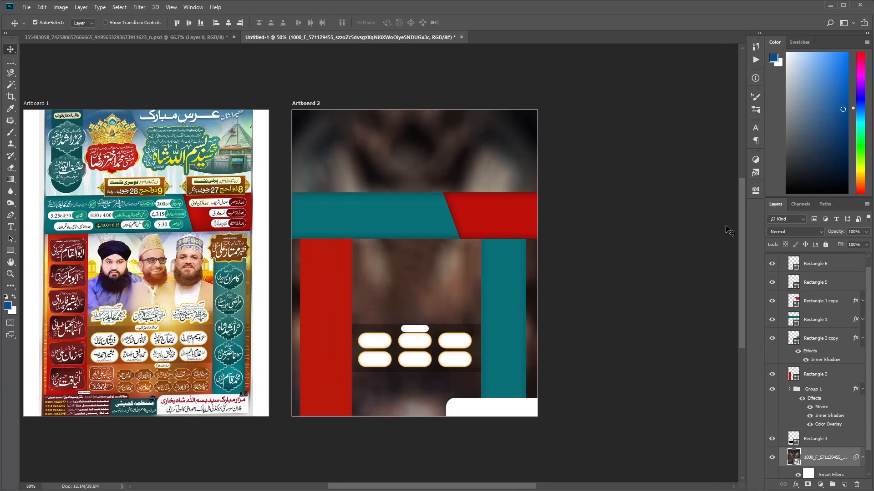
# Keep the background image's fill at 100%, collapse its smart filters and lock the layer.
pyautogui.click(866, 245)
pyautogui.moveTo(857, 257); pyautogui.dragTo(872, 256)
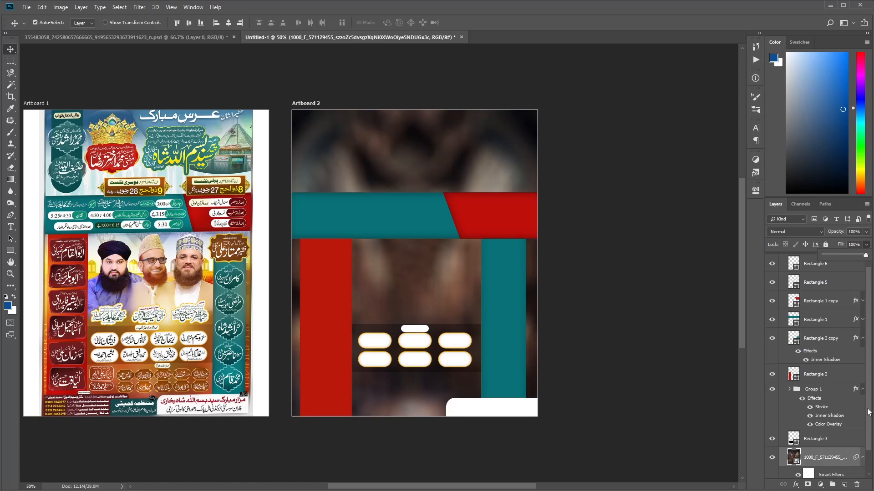
pyautogui.scroll(-2, 864, 437)
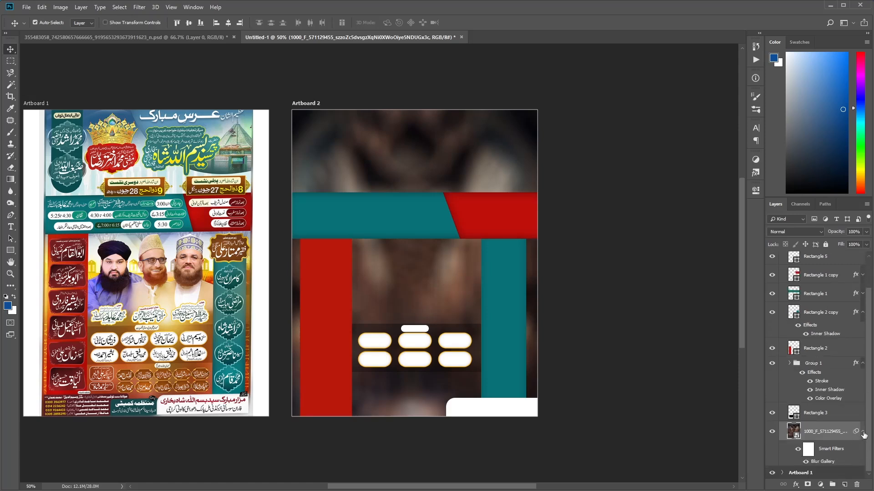
pyautogui.click(862, 435)
pyautogui.click(825, 245)
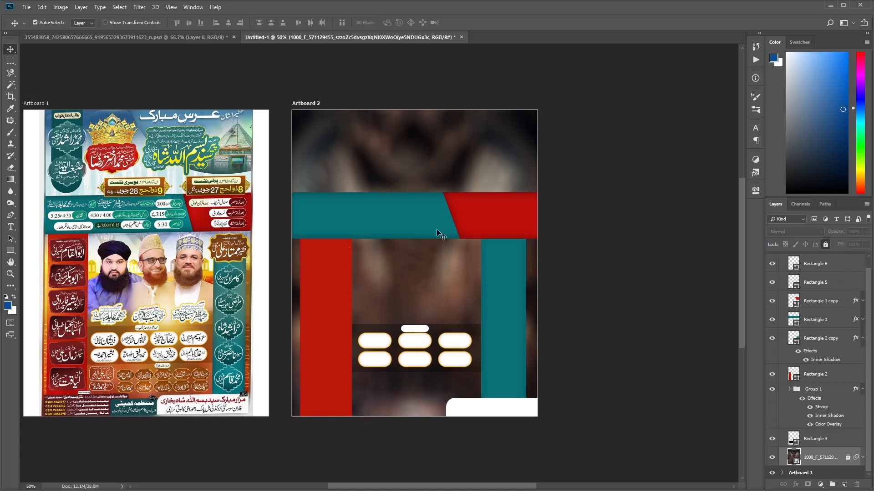
# Duplicate the white footer rectangle to its left and fill the copy with dark teal 17484c sampled from the reference poster's footer.
pyautogui.press('ctrl')
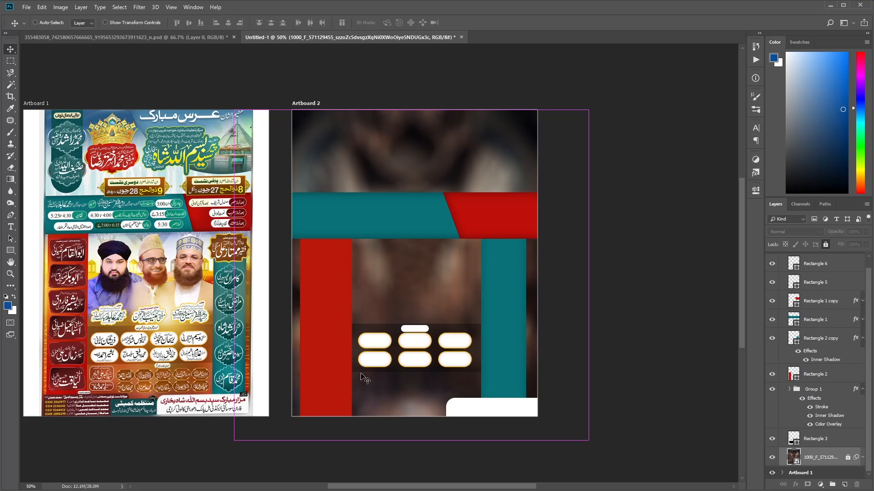
pyautogui.scroll(2, 364, 378)
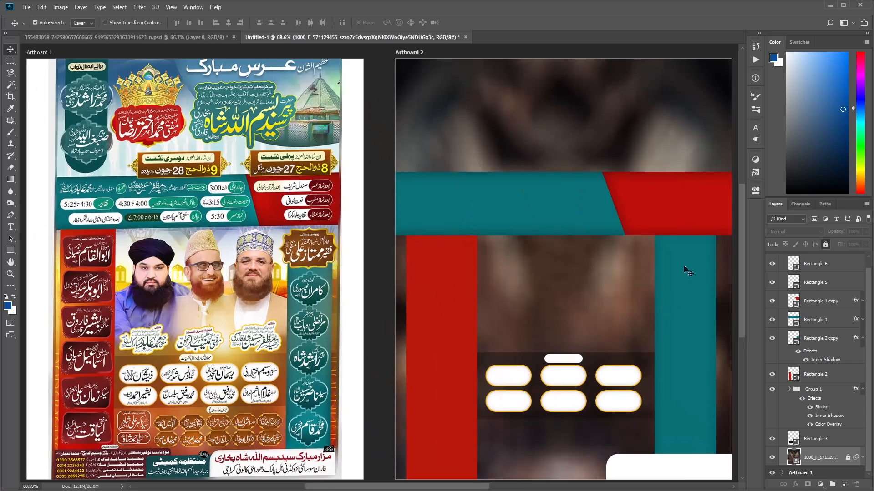
pyautogui.scroll(-2, 562, 361)
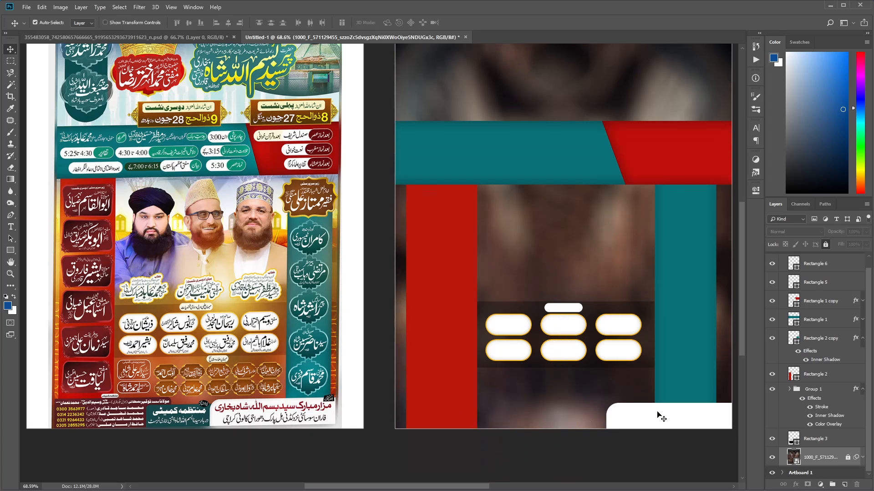
pyautogui.moveTo(671, 415); pyautogui.dragTo(591, 422)
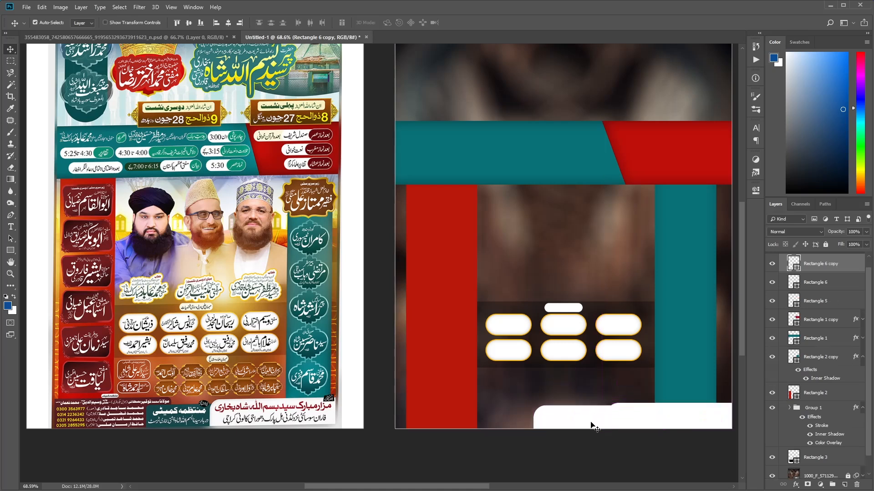
pyautogui.doubleClick(797, 269)
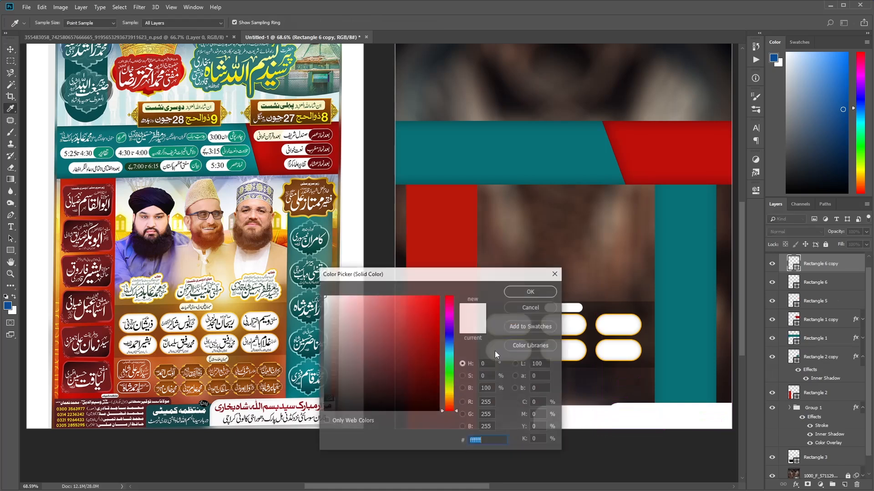
pyautogui.click(153, 406)
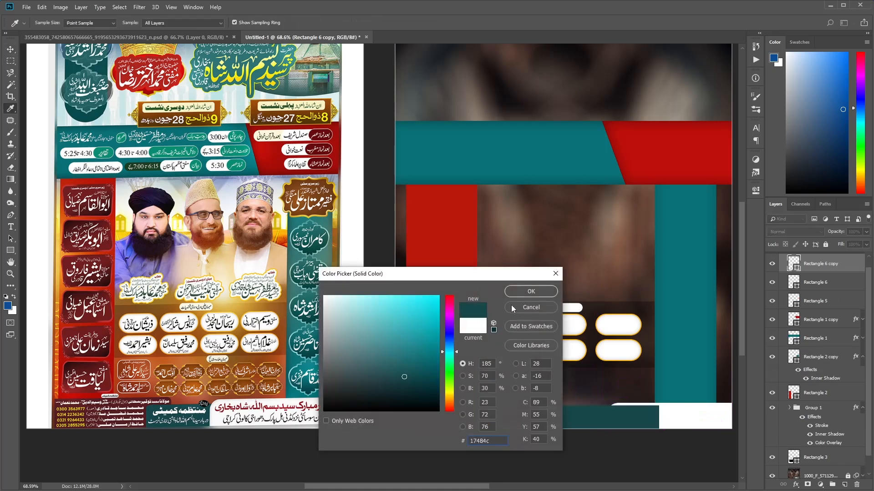
pyautogui.click(541, 291)
pyautogui.press('Up')
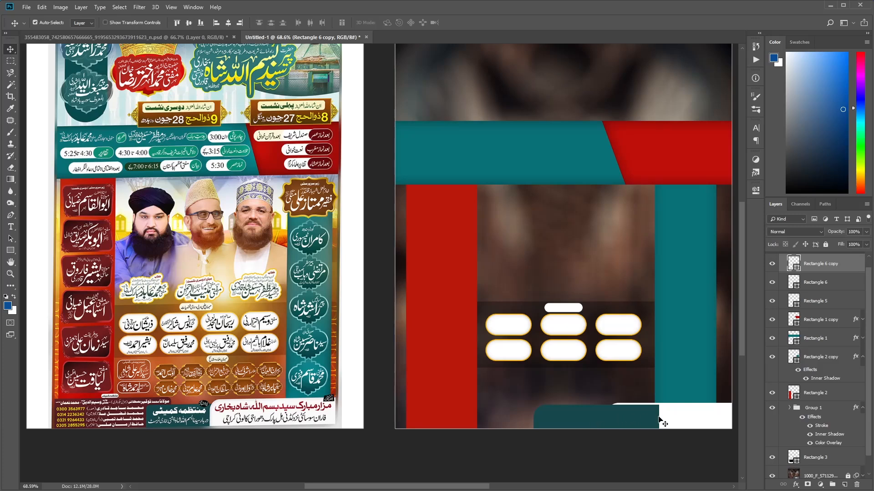
# Nudge the white footer rectangle upwards and stretch its height to about 137% so it extends past the artboard's lower edge.
pyautogui.click(693, 424)
pyautogui.press('Up')
pyautogui.press('Up')
pyautogui.press('Up')
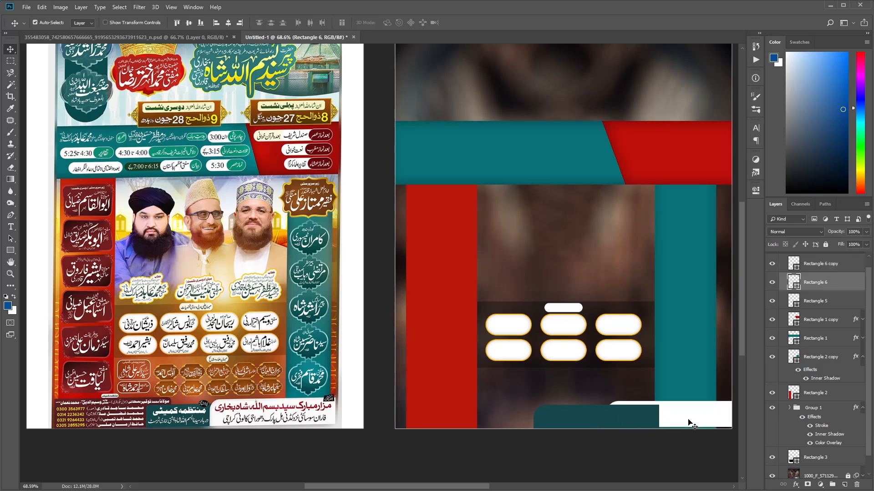
pyautogui.hotkey('ctrl', 't')
pyautogui.moveTo(677, 432); pyautogui.dragTo(678, 437)
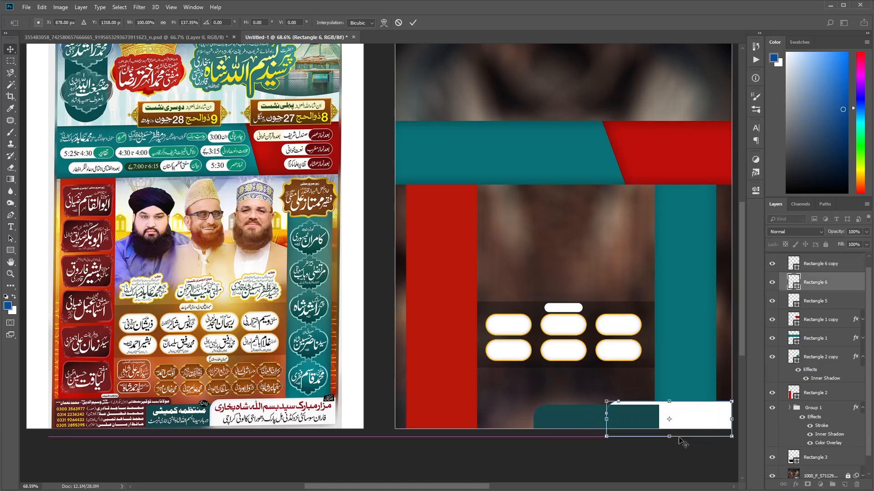
pyautogui.press('Return')
# Reposition the dark teal footer box along the artboard's lower edge so it overlaps the left part of the white footer.
pyautogui.moveTo(569, 421); pyautogui.dragTo(563, 419)
pyautogui.hotkey('ctrl', 't')
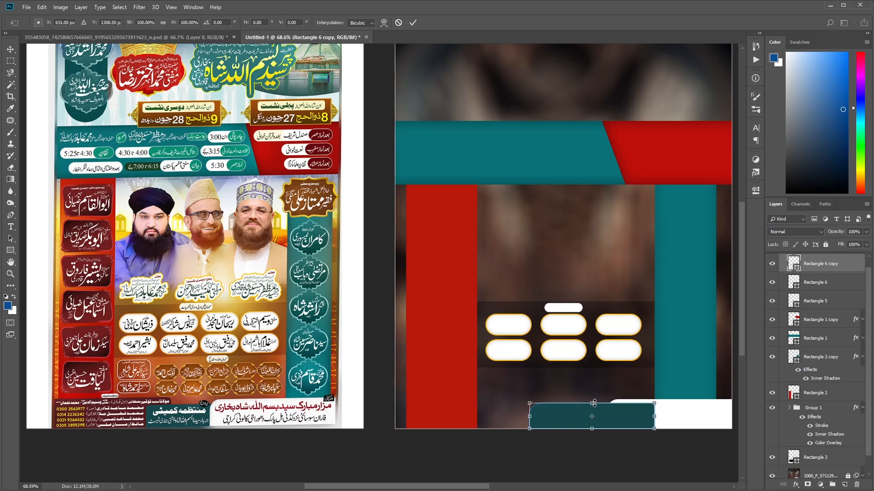
pyautogui.moveTo(559, 424); pyautogui.dragTo(569, 423)
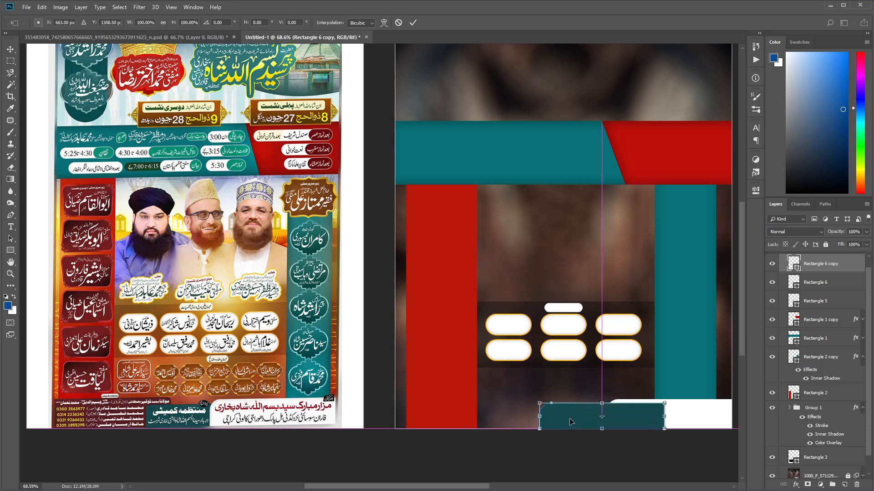
pyautogui.press('Return')
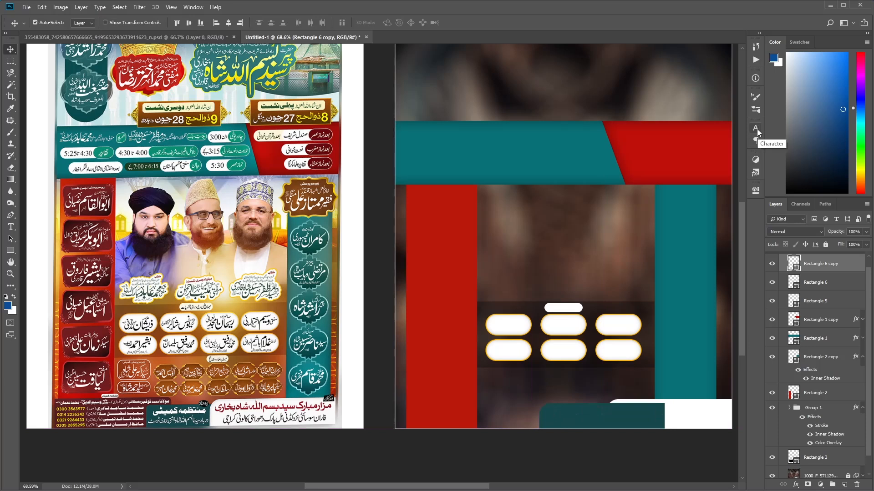
# Remove the rounding from the upper-left corner of the dark teal footer box.
pyautogui.click(756, 190)
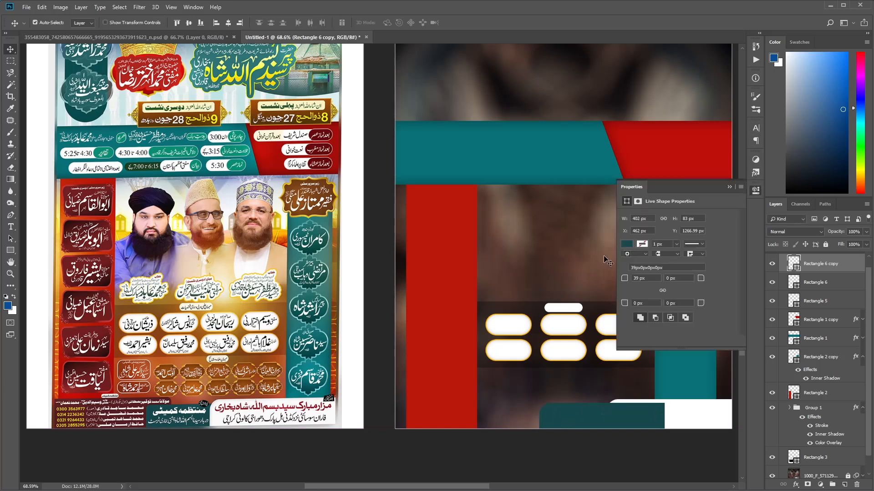
pyautogui.moveTo(627, 279); pyautogui.dragTo(615, 282)
pyautogui.click(730, 187)
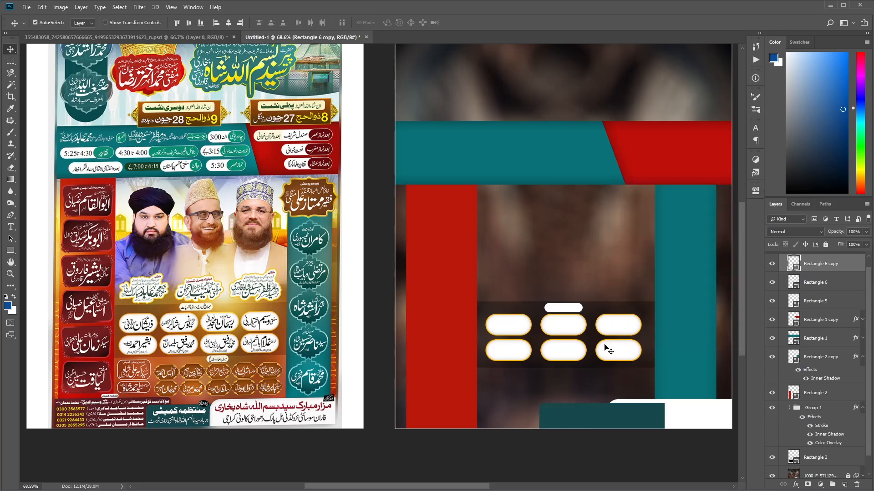
# Duplicate the dark teal footer box to its left, widen the copy to about 125% to reach the artboard's left edge and make it taller.
pyautogui.moveTo(612, 421); pyautogui.dragTo(497, 423)
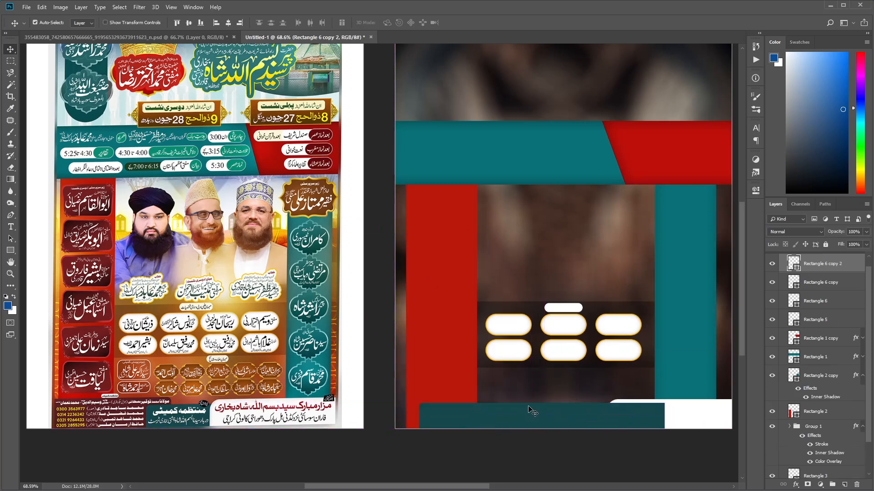
pyautogui.hotkey('ctrl', 't')
pyautogui.moveTo(418, 419); pyautogui.dragTo(400, 418)
pyautogui.moveTo(476, 404); pyautogui.dragTo(453, 416)
pyautogui.moveTo(542, 415); pyautogui.dragTo(552, 416)
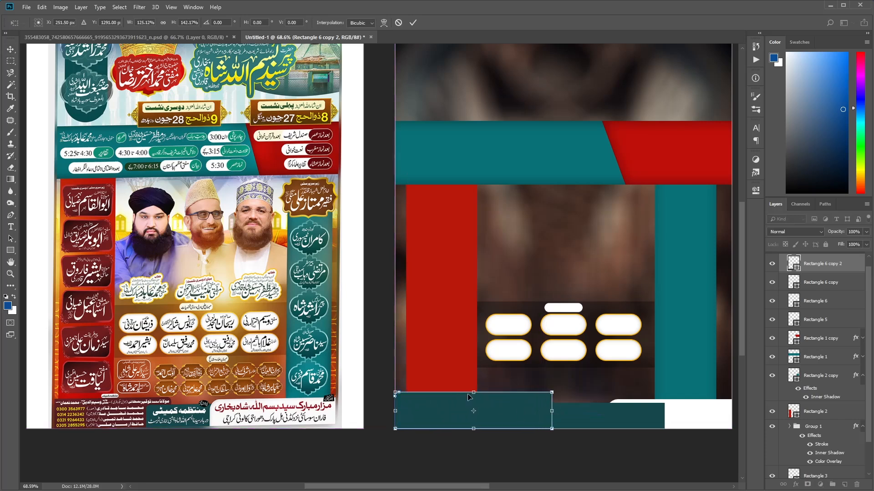
pyautogui.moveTo(475, 395); pyautogui.dragTo(475, 391)
pyautogui.press('Return')
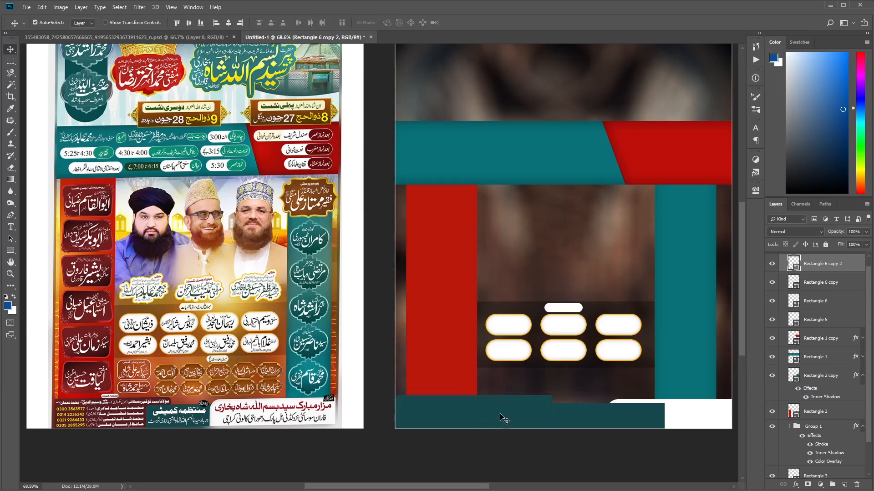
# Round the upper-right corner of the left footer box to 33 px.
pyautogui.moveTo(474, 406); pyautogui.dragTo(474, 406)
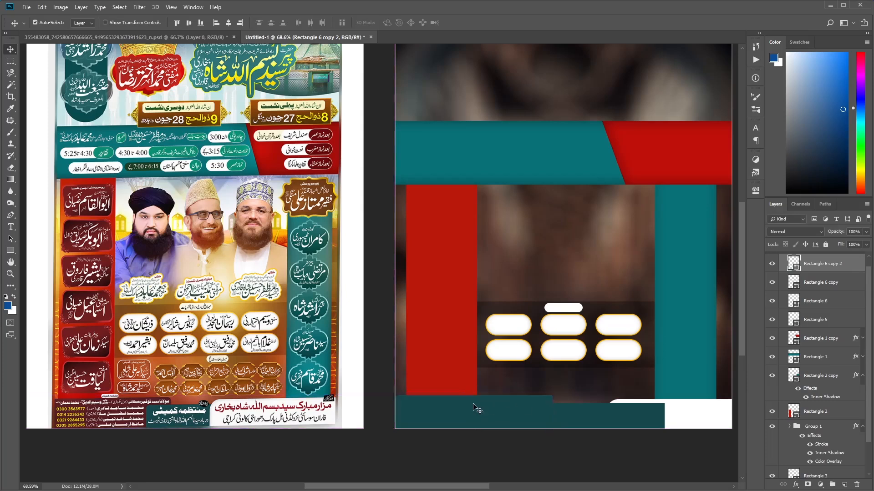
pyautogui.click(755, 191)
pyautogui.moveTo(701, 279); pyautogui.dragTo(686, 290)
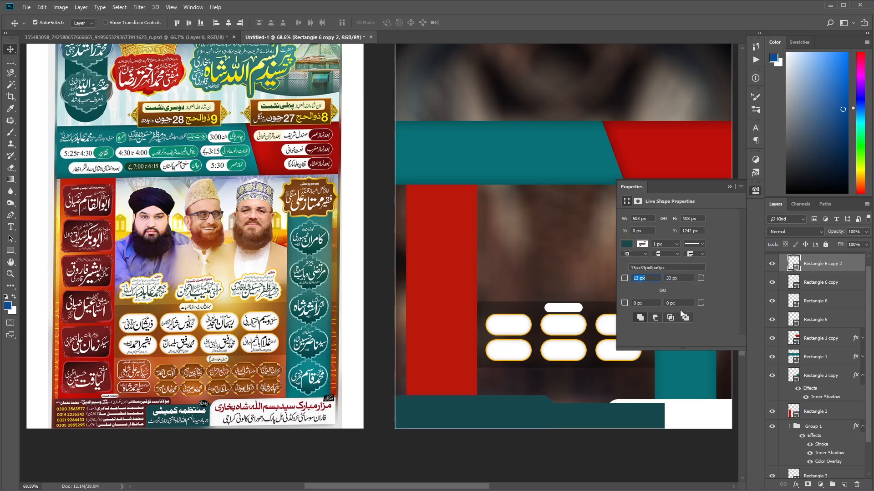
# Recolor the left footer box to dark maroon 561e21, sampled from the reference poster's footer.
pyautogui.click(630, 245)
pyautogui.click(714, 261)
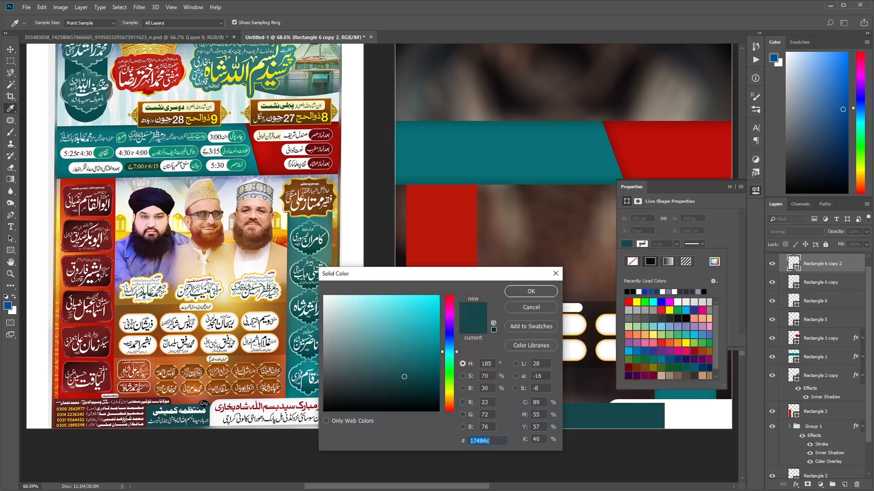
pyautogui.click(129, 418)
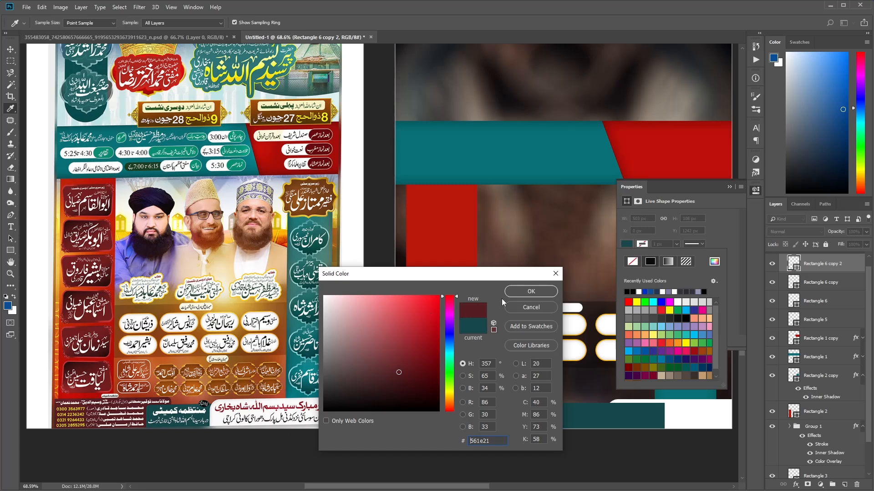
pyautogui.click(530, 292)
pyautogui.click(729, 187)
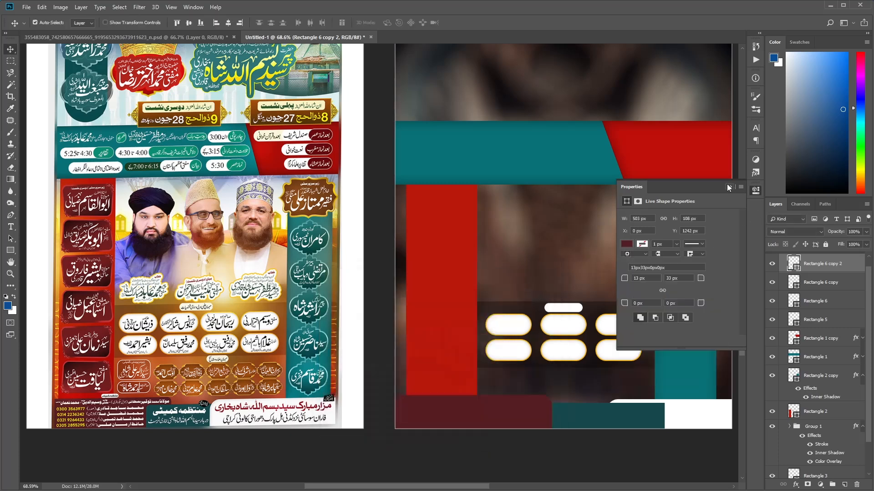
# Reorder the footer layers so the white box overlaps the dark teal box and the teal box overlaps the maroon one.
pyautogui.moveTo(840, 265); pyautogui.dragTo(838, 308)
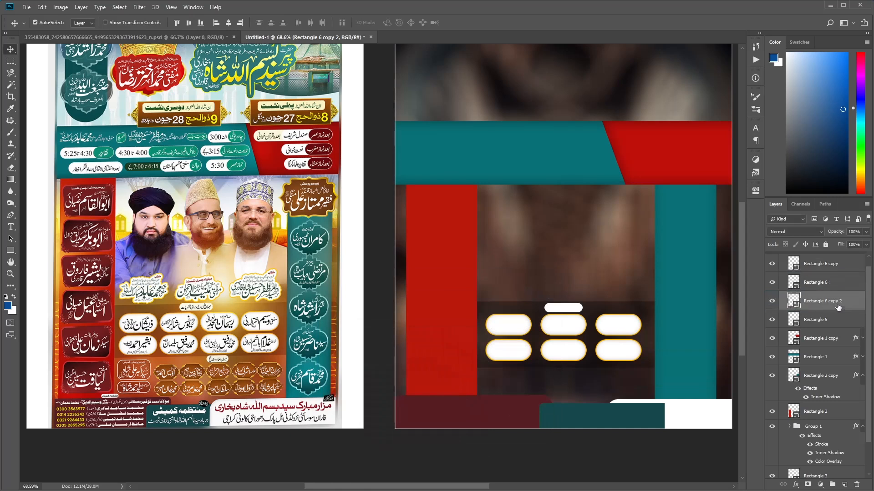
pyautogui.click(597, 423)
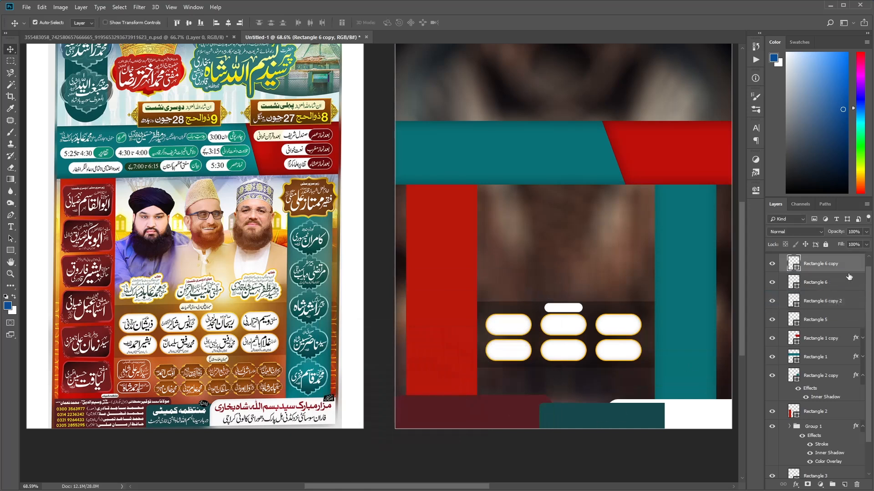
pyautogui.moveTo(838, 265); pyautogui.dragTo(838, 312)
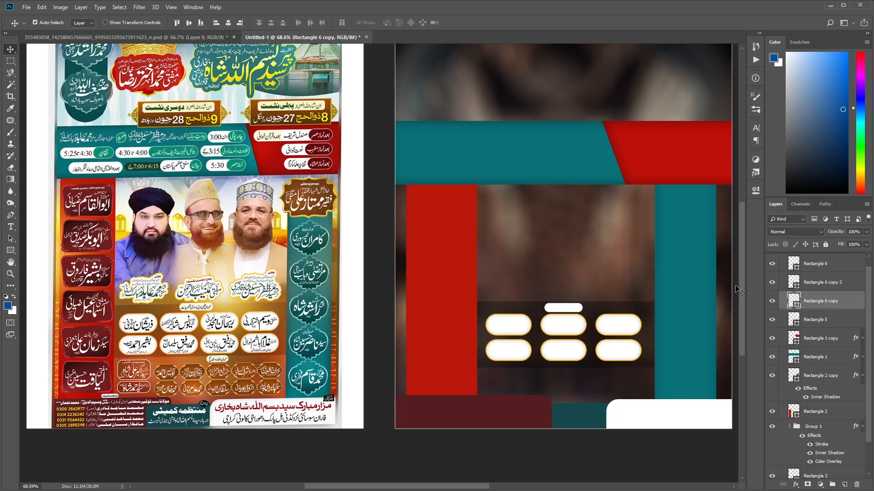
pyautogui.moveTo(810, 302); pyautogui.dragTo(813, 274)
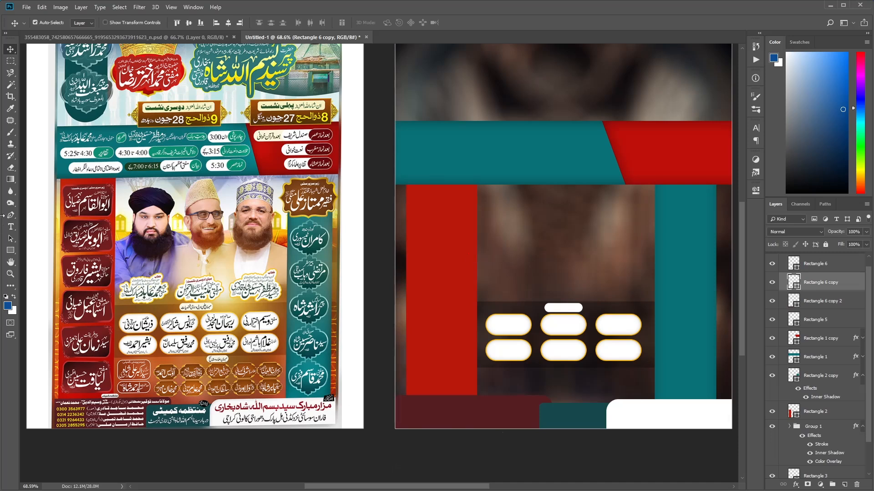
# Draw a dark teal rectangle about 120 by 71 px in the central photo area and distort its corners into an irregular quadrilateral.
pyautogui.click(11, 250)
pyautogui.moveTo(508, 214); pyautogui.dragTo(545, 236)
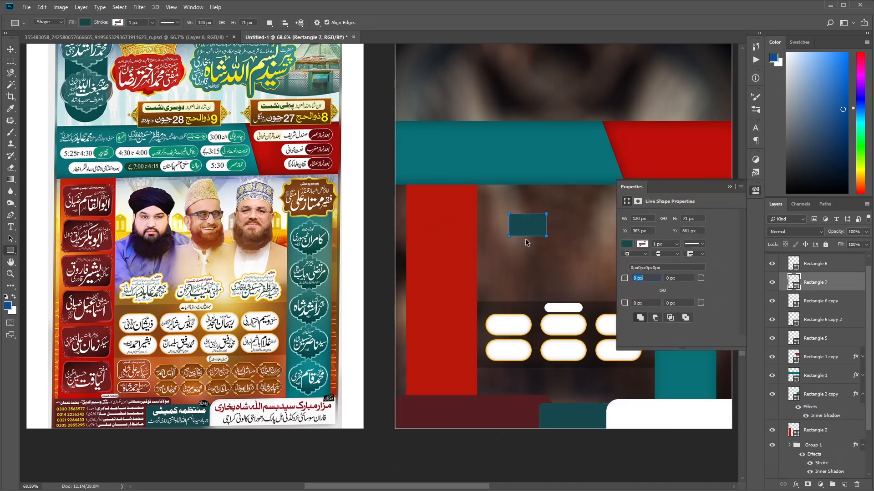
pyautogui.click(729, 187)
pyautogui.hotkey('ctrl', 't')
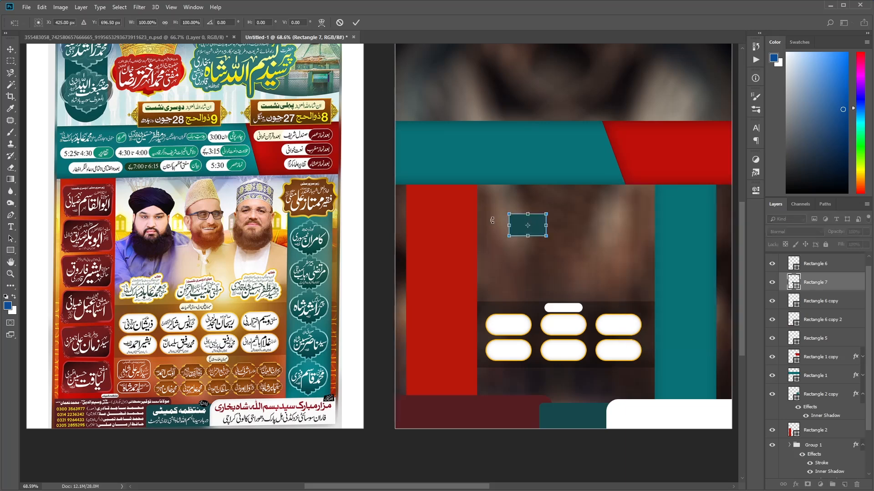
pyautogui.moveTo(547, 214); pyautogui.dragTo(546, 208)
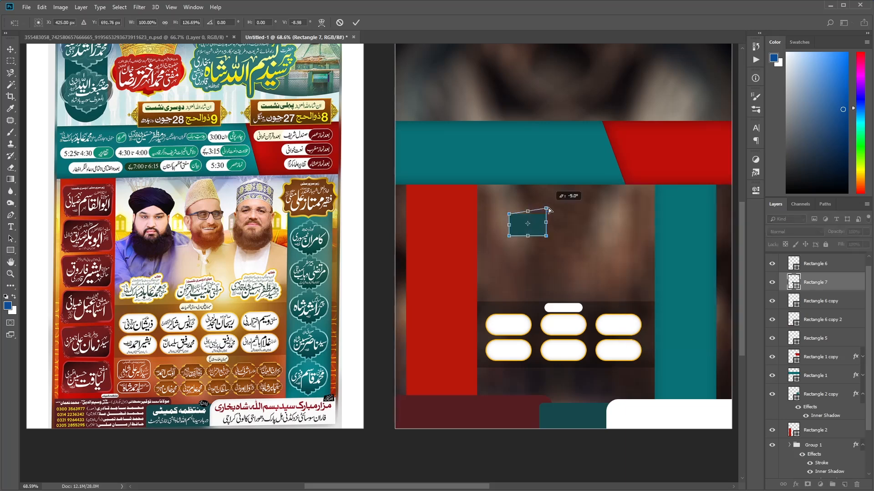
pyautogui.moveTo(547, 238); pyautogui.dragTo(513, 211)
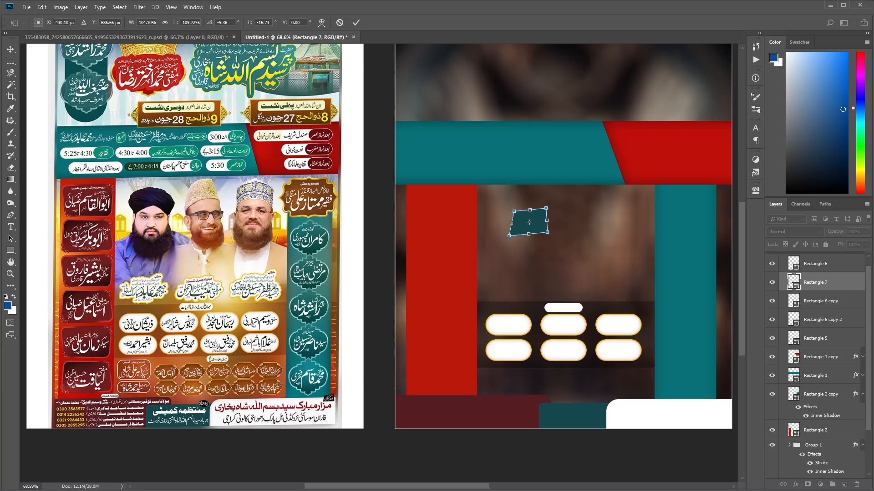
pyautogui.click(6, 47)
pyautogui.click(396, 198)
pyautogui.click(411, 198)
# Shrink the irregular shape onto the upper-right corner of the white footer box and bring its layer above the other footer shapes.
pyautogui.moveTo(528, 222); pyautogui.dragTo(692, 372)
pyautogui.hotkey('ctrl', 't')
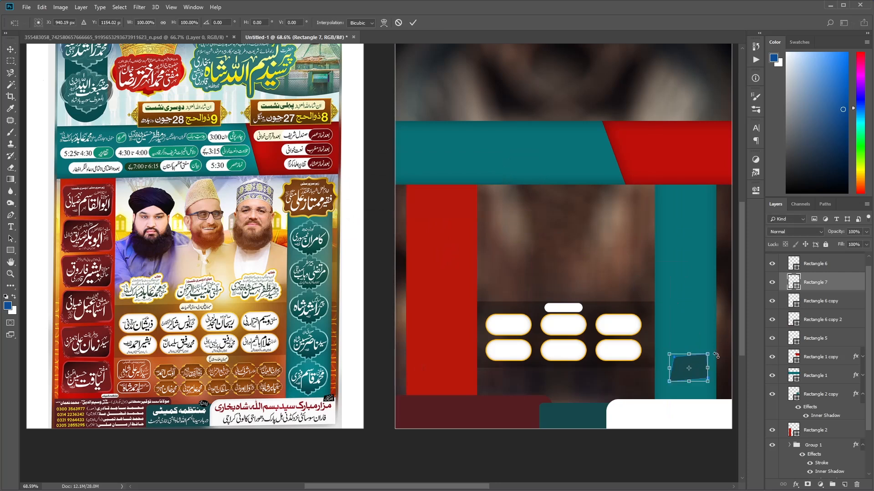
pyautogui.moveTo(708, 356); pyautogui.dragTo(721, 399)
pyautogui.press('Return')
pyautogui.moveTo(833, 284)
pyautogui.mouseDown()
pyautogui.moveTo(833, 260)
pyautogui.moveTo(833, 268)
pyautogui.mouseUp()
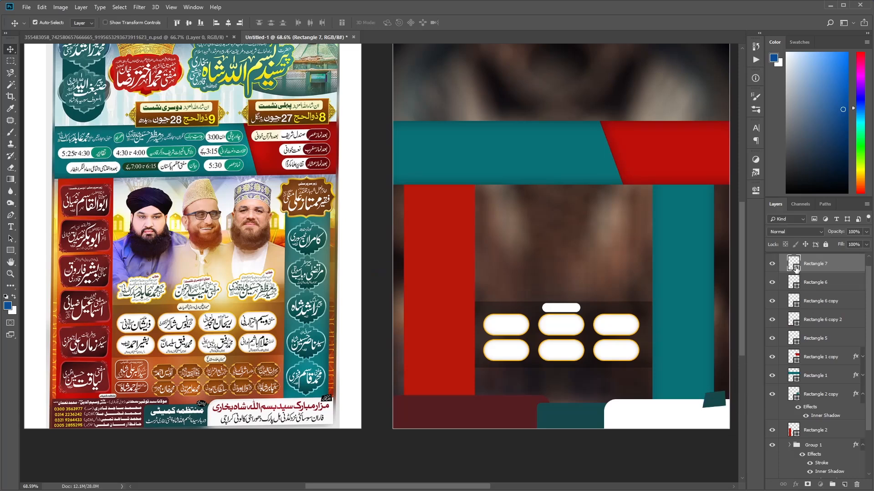
# Fill the small irregular shape on the white footer box with black 000000.
pyautogui.doubleClick(795, 267)
pyautogui.moveTo(412, 359); pyautogui.dragTo(448, 437)
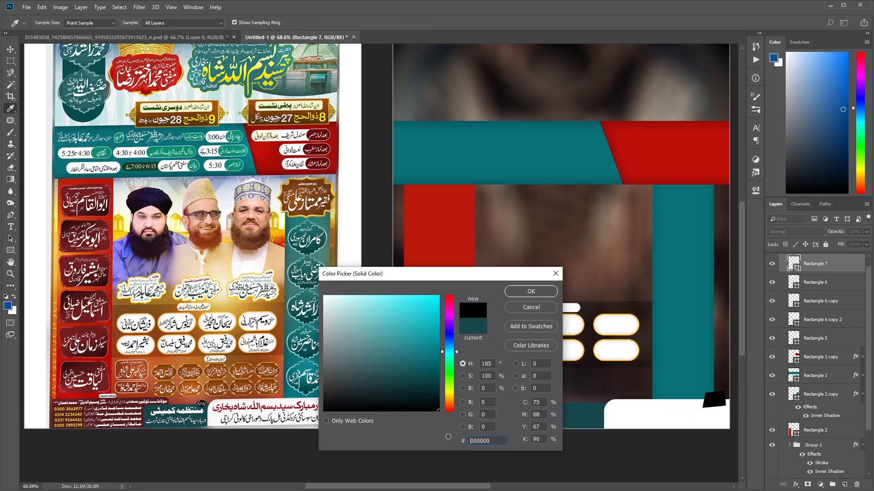
pyautogui.click(531, 292)
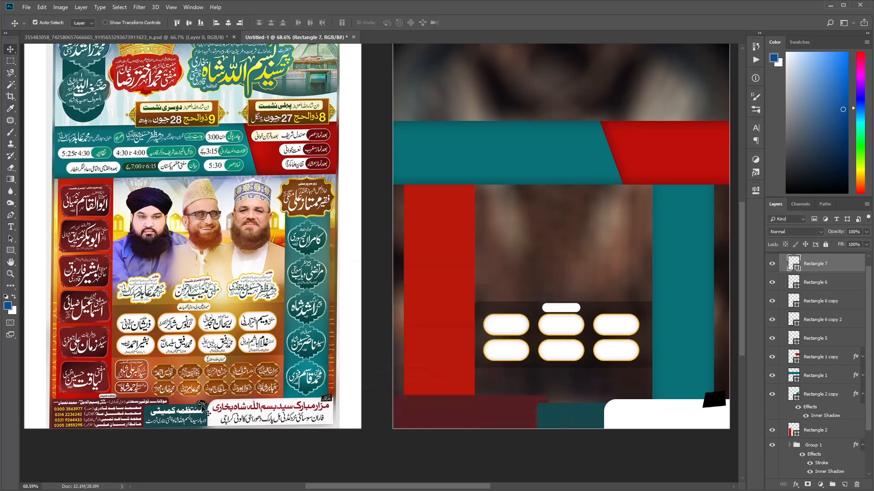
# Move the teal side column down to leave a gap beneath the schedule band.
pyautogui.hotkey('ctrl', '-')
pyautogui.click(413, 461)
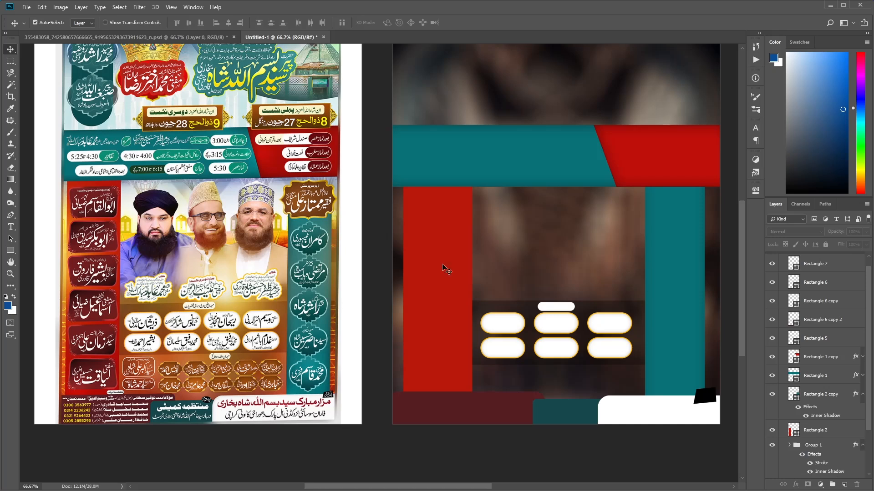
pyautogui.moveTo(668, 198); pyautogui.dragTo(669, 240)
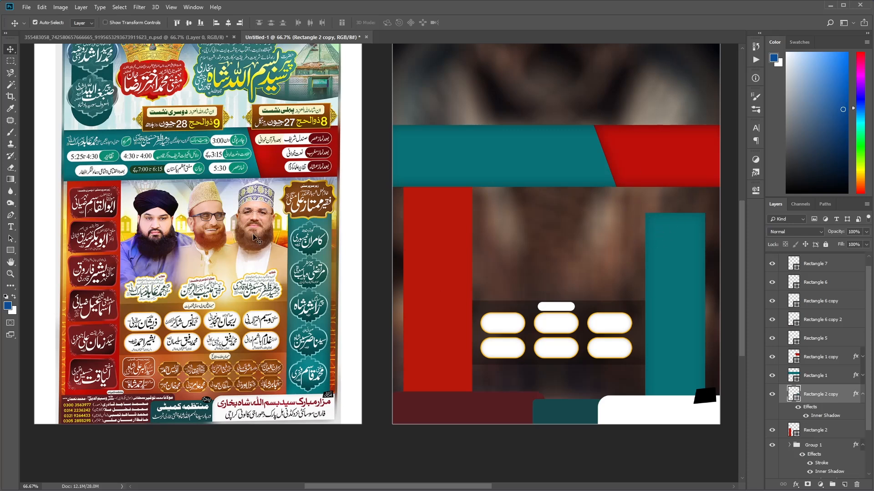
# Draw a rectangle about 191 by 385 px extending past Artboard 2's upper edge and align it with the red column's left edge.
pyautogui.moveTo(419, 125); pyautogui.dragTo(435, 172)
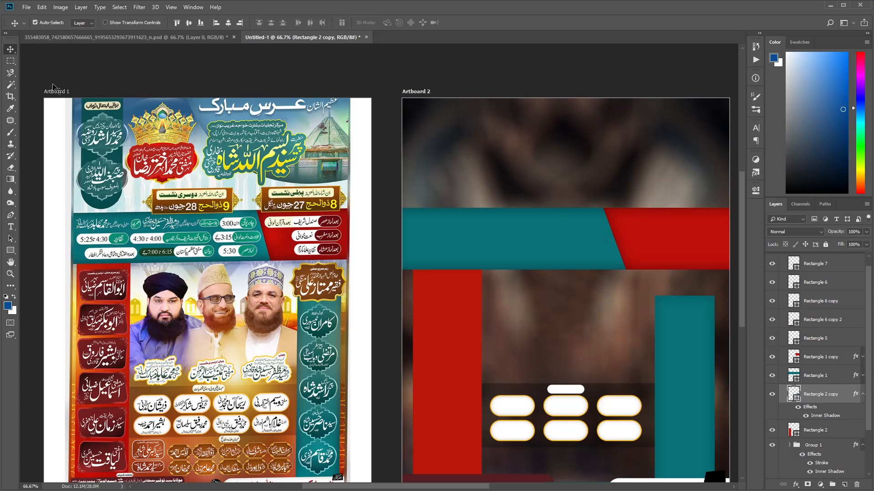
pyautogui.click(11, 250)
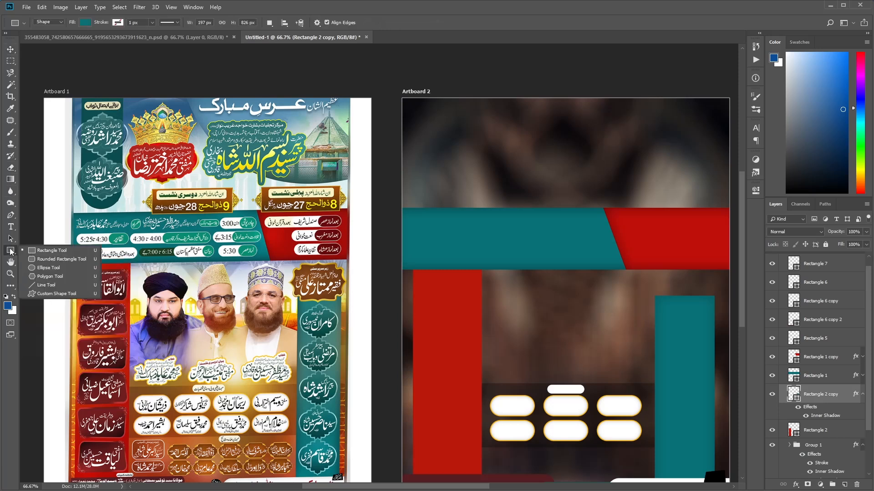
pyautogui.click(50, 253)
pyautogui.moveTo(422, 83); pyautogui.dragTo(480, 198)
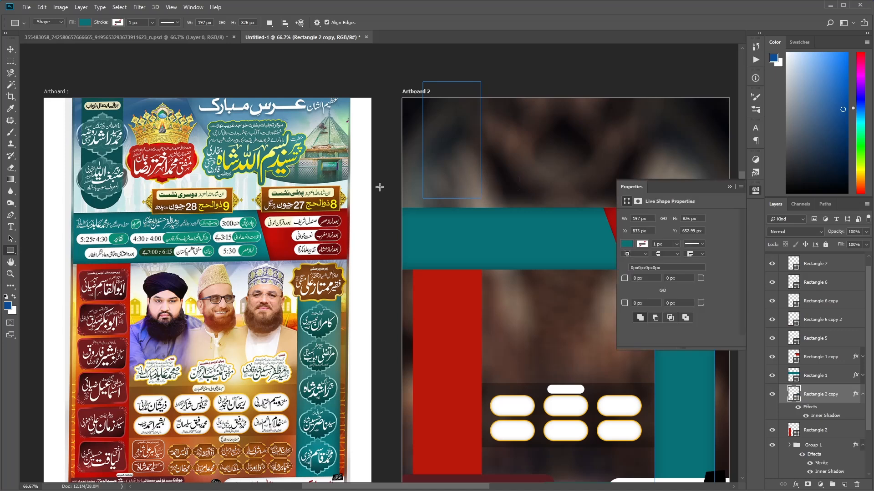
pyautogui.click(11, 49)
pyautogui.moveTo(445, 145); pyautogui.dragTo(434, 146)
# Recolor the new header panel to the darker teal 0c4d51, sampled from the reference poster.
pyautogui.click(626, 245)
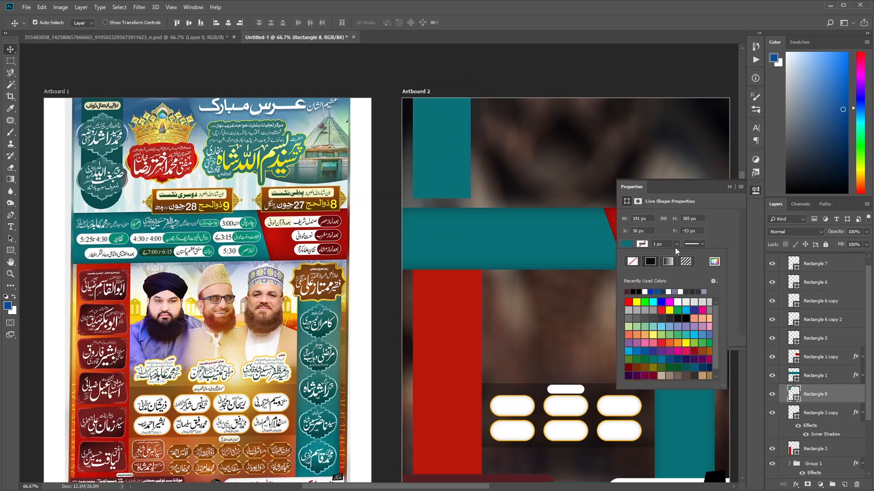
pyautogui.click(714, 262)
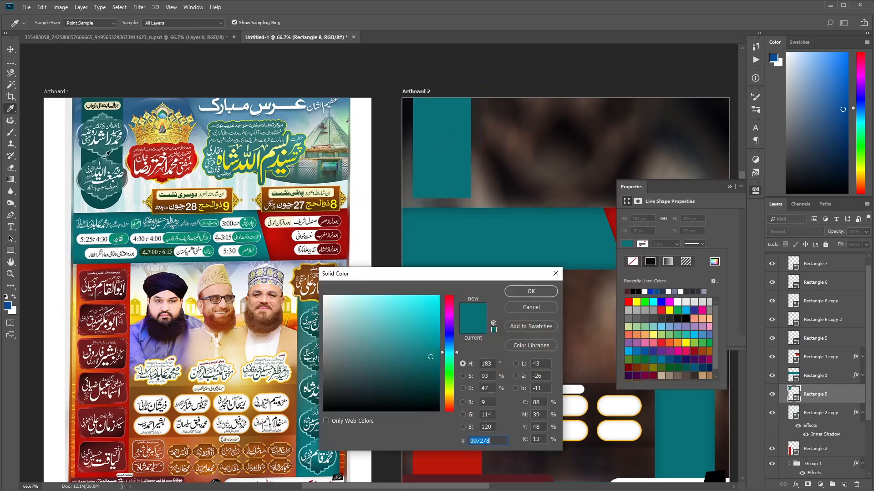
pyautogui.click(531, 291)
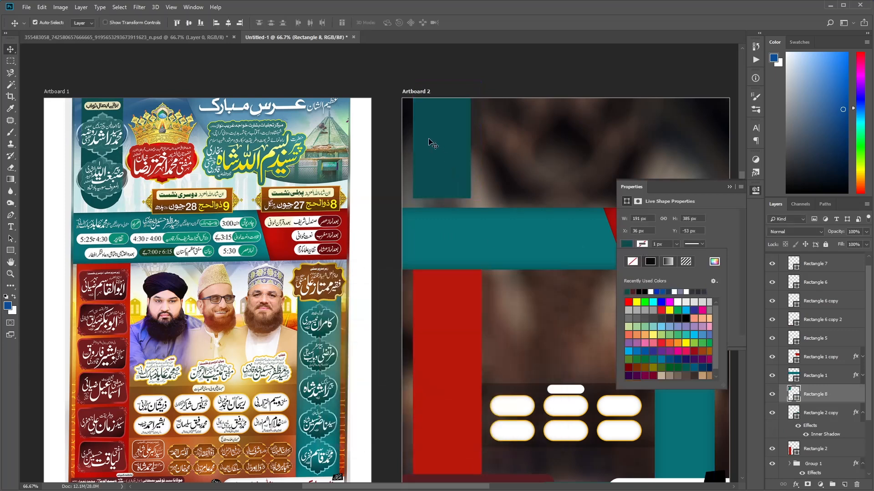
pyautogui.click(732, 222)
# Round the header panel's lower corners to 95.5 px and set both upper corner radii to 0.
pyautogui.click(625, 304)
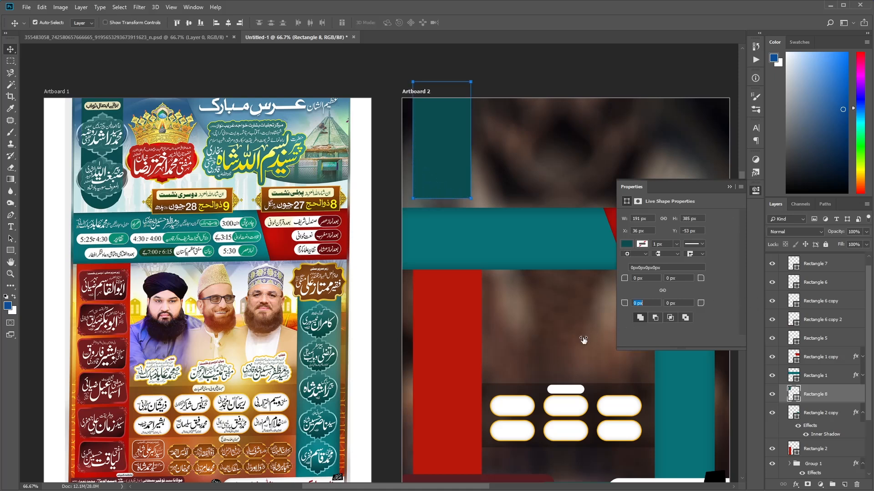
pyautogui.click(657, 295)
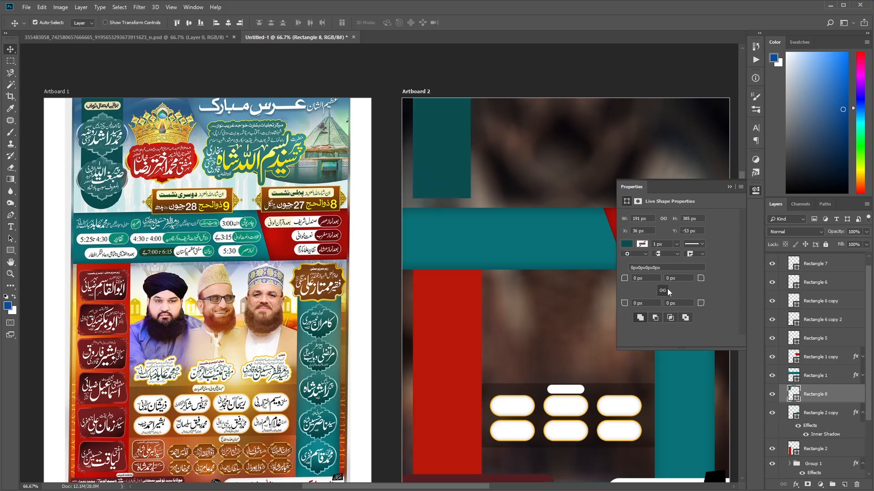
pyautogui.moveTo(625, 309); pyautogui.dragTo(696, 294)
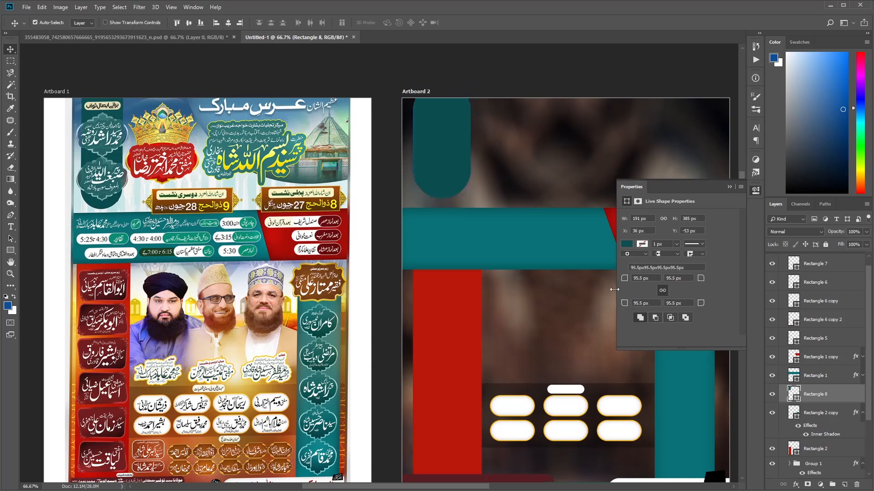
pyautogui.click(662, 291)
pyautogui.write('0')
pyautogui.doubleClick(647, 281)
pyautogui.write('0')
pyautogui.press('Tab')
pyautogui.write('0')
pyautogui.press('Return')
pyautogui.click(728, 187)
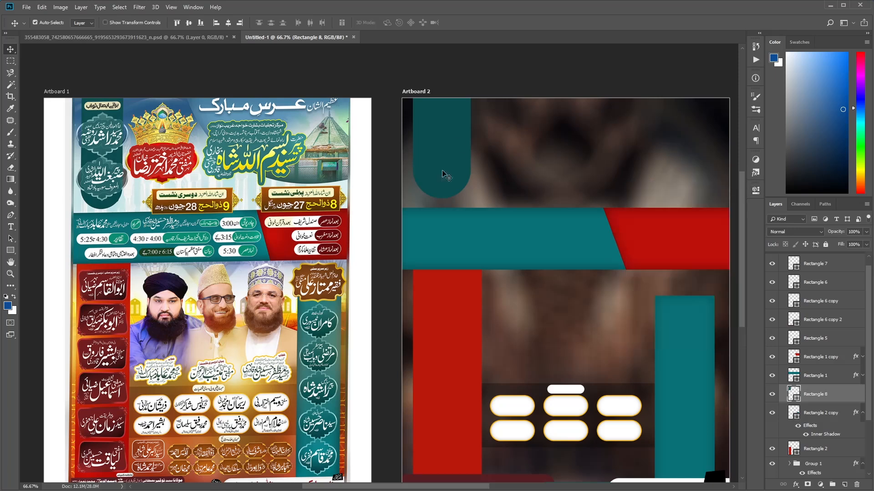
pyautogui.moveTo(439, 168); pyautogui.dragTo(439, 166)
pyautogui.hotkey('shift', 'Down')
# Draw a rectangle about 186 by 54 px on the left part of the teal schedule band and fully round its ends.
pyautogui.click(12, 254)
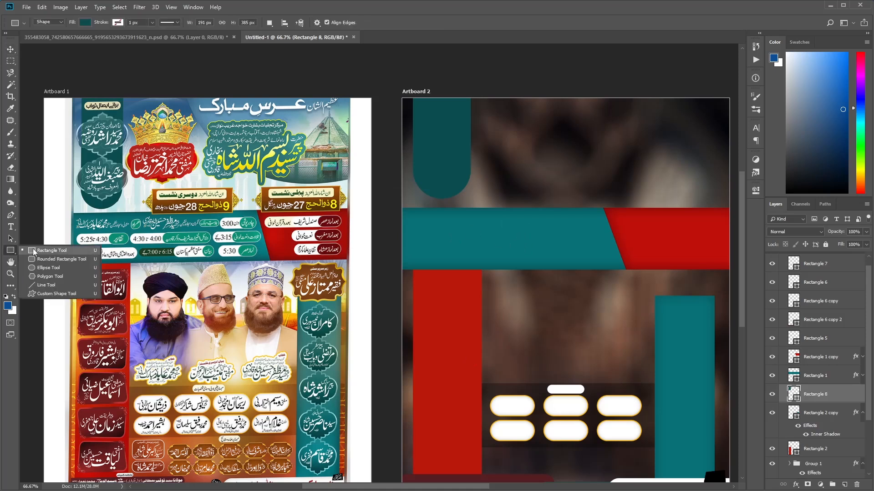
pyautogui.click(35, 252)
pyautogui.moveTo(419, 229); pyautogui.dragTo(475, 246)
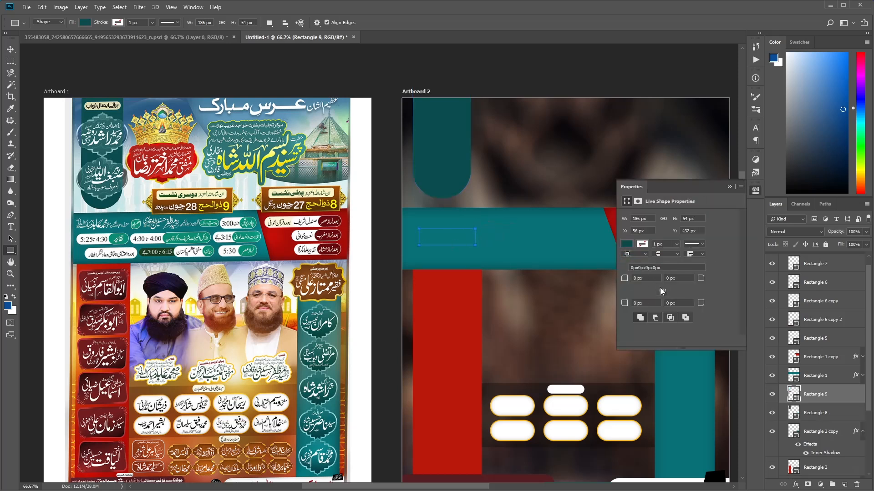
pyautogui.moveTo(626, 279); pyautogui.dragTo(761, 280)
pyautogui.click(727, 187)
# Bring the schedule band's pill to the top of Artboard 2's layers and fill it with white ffffff.
pyautogui.moveTo(843, 404); pyautogui.dragTo(823, 272)
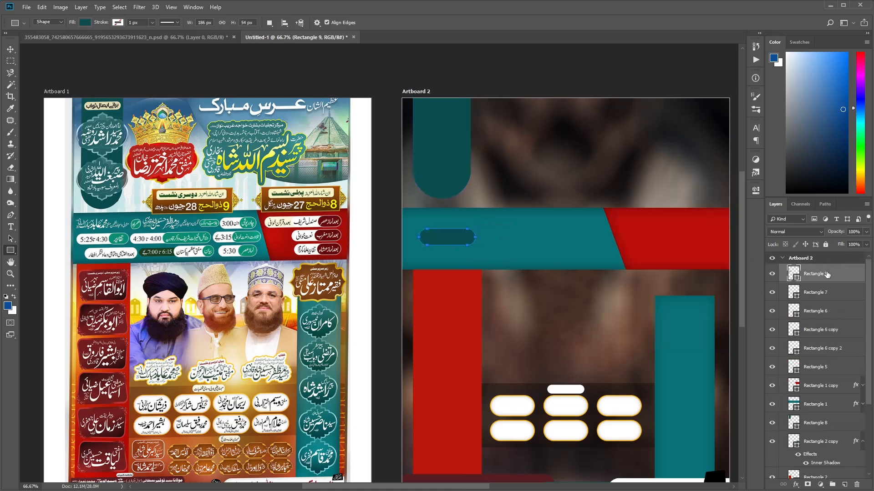
pyautogui.doubleClick(798, 278)
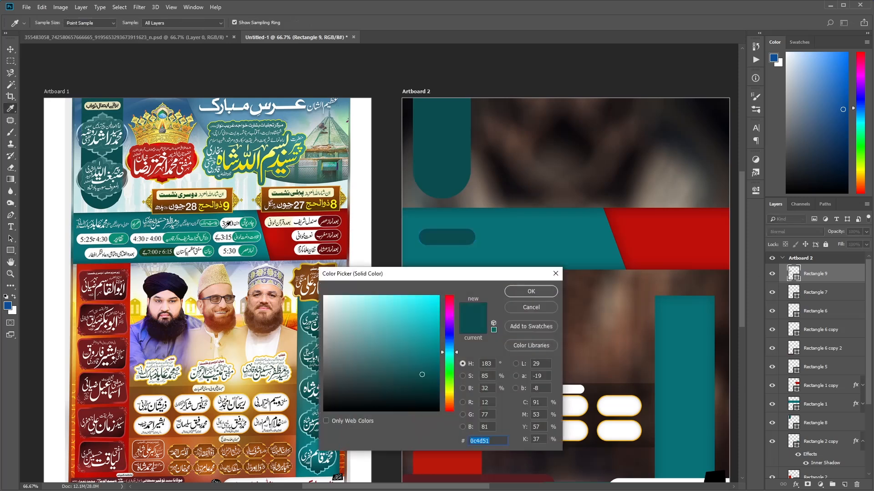
pyautogui.write('ffffff')
pyautogui.click(528, 291)
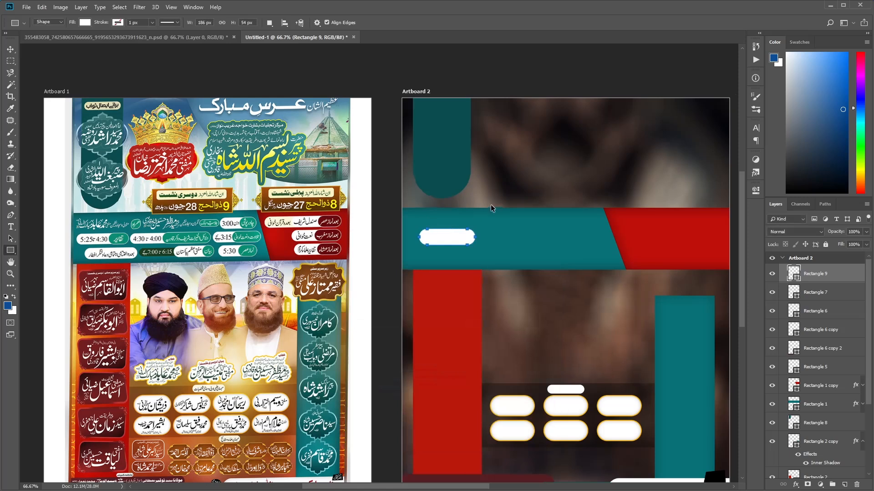
pyautogui.hotkey('ctrl', '+')
pyautogui.hotkey('ctrl', '+')
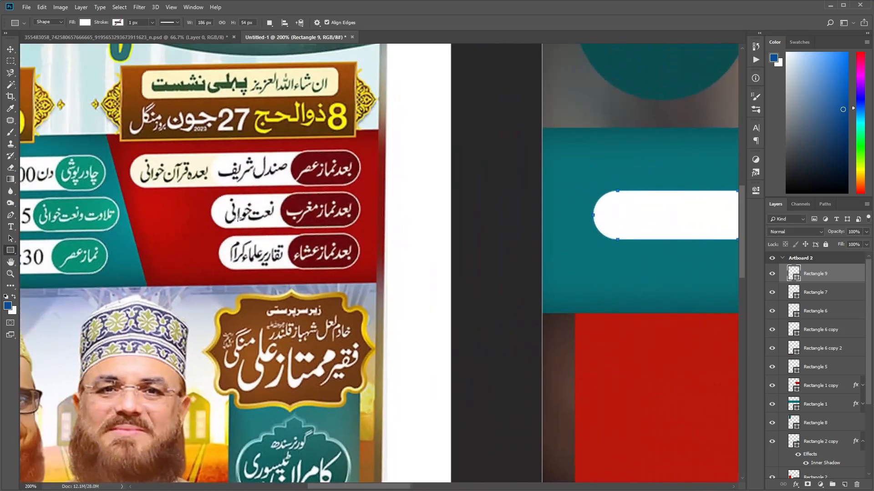
# Duplicate the schedule band's white pill and shrink the copy to about 78 by 50 px, inset at the pill's right end.
pyautogui.click(10, 49)
pyautogui.moveTo(667, 253); pyautogui.dragTo(636, 292)
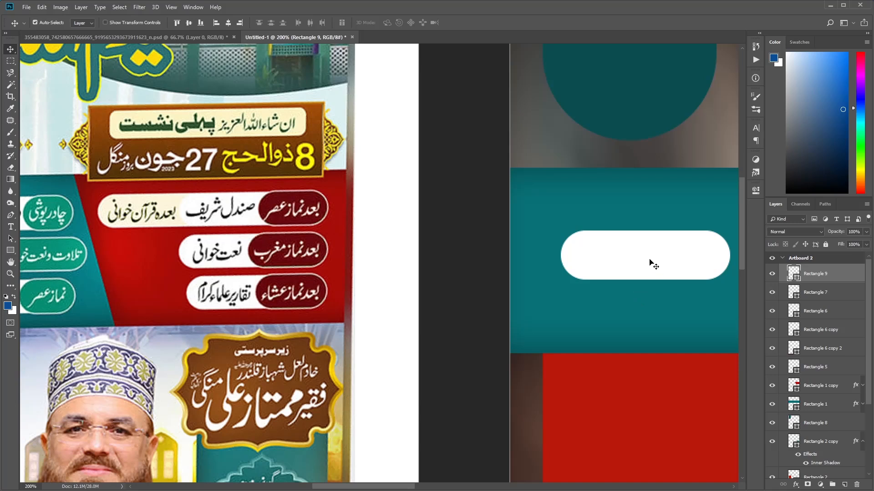
pyautogui.moveTo(561, 268)
pyautogui.mouseDown()
pyautogui.moveTo(601, 269)
pyautogui.moveTo(562, 270)
pyautogui.mouseUp()
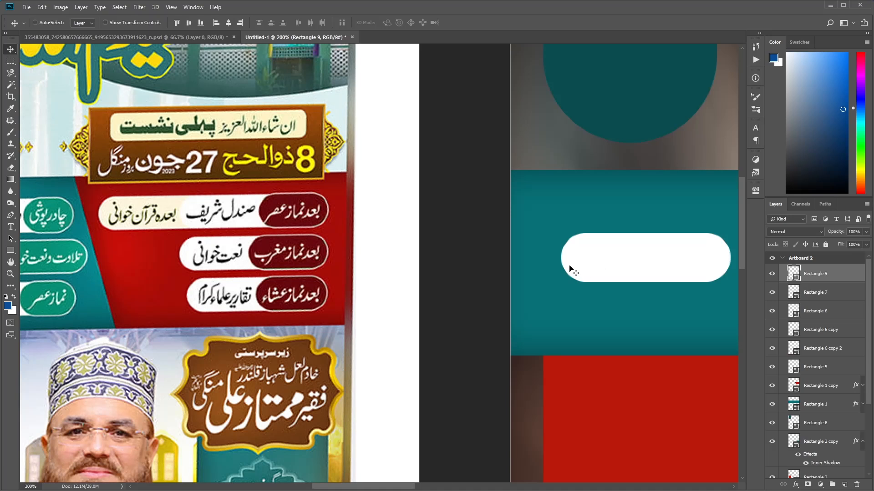
pyautogui.hotkey('ctrl', 'j')
pyautogui.hotkey('ctrl', 't')
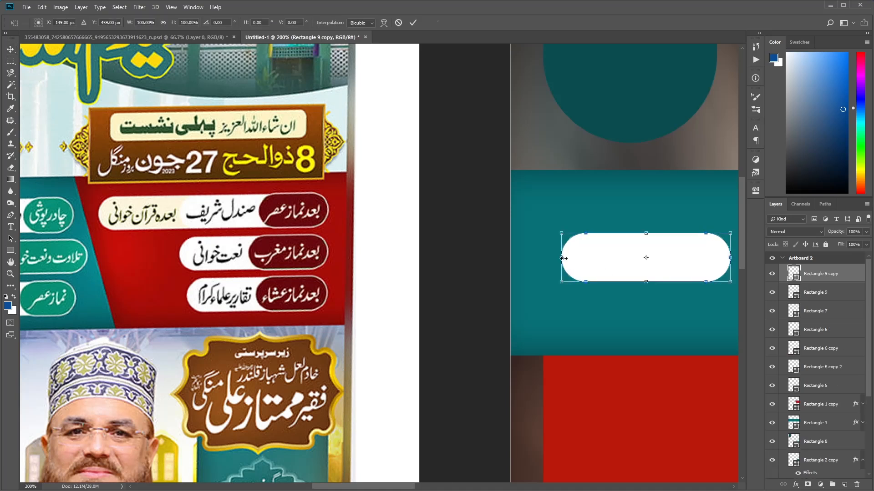
pyautogui.moveTo(561, 257); pyautogui.dragTo(685, 254)
pyautogui.press('Return')
pyautogui.hotkey('ctrl', 't')
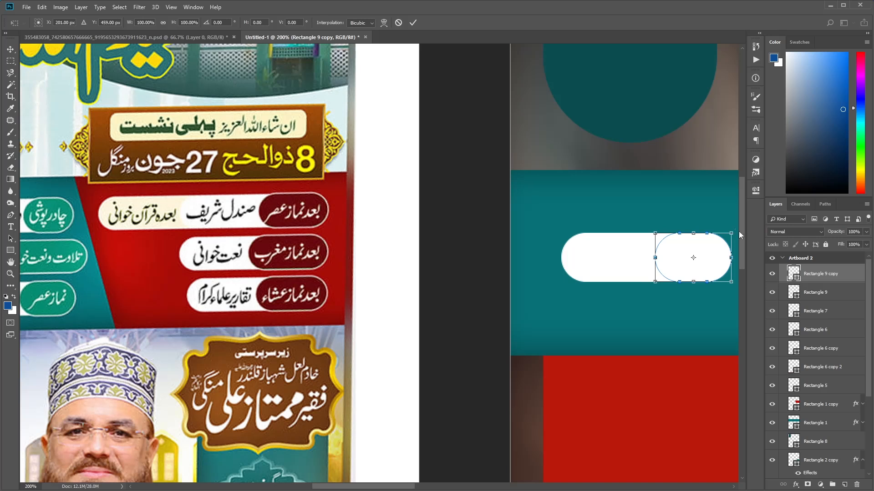
pyautogui.moveTo(734, 231); pyautogui.dragTo(733, 236)
pyautogui.press('Return')
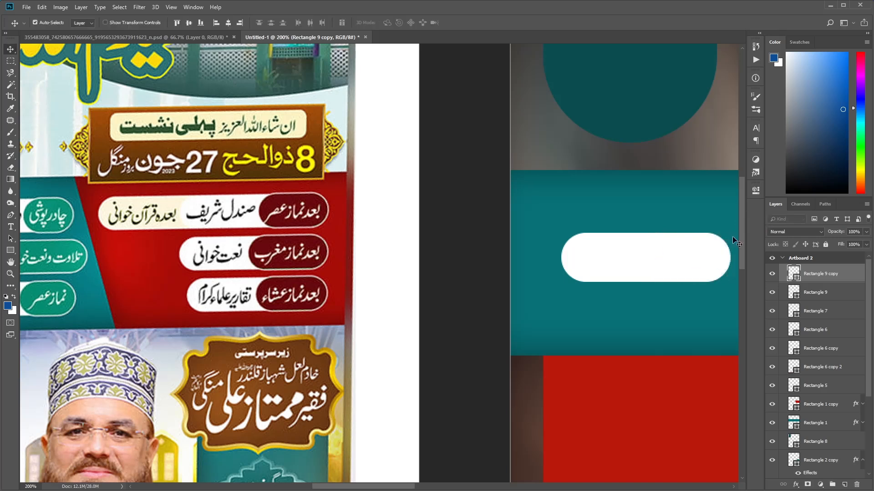
# Recolor the small pill copy to green 048e74, sampled from the reference poster's schedule pills.
pyautogui.doubleClick(796, 279)
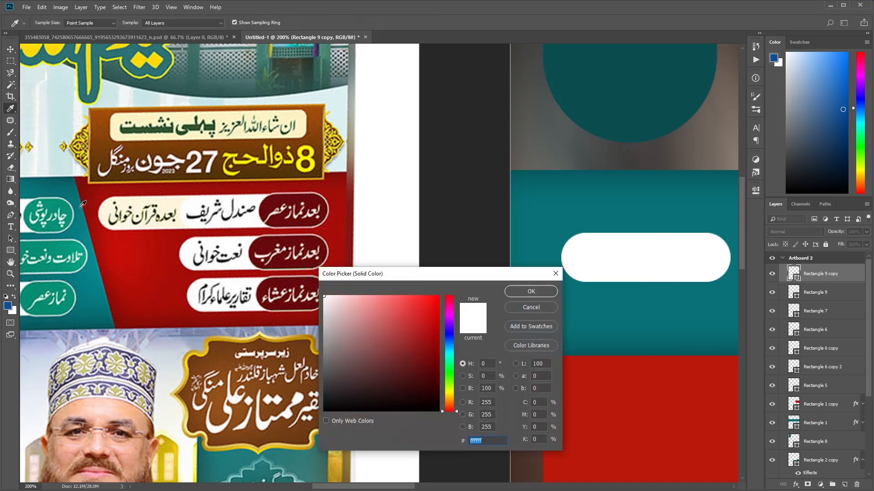
pyautogui.click(63, 207)
pyautogui.click(518, 294)
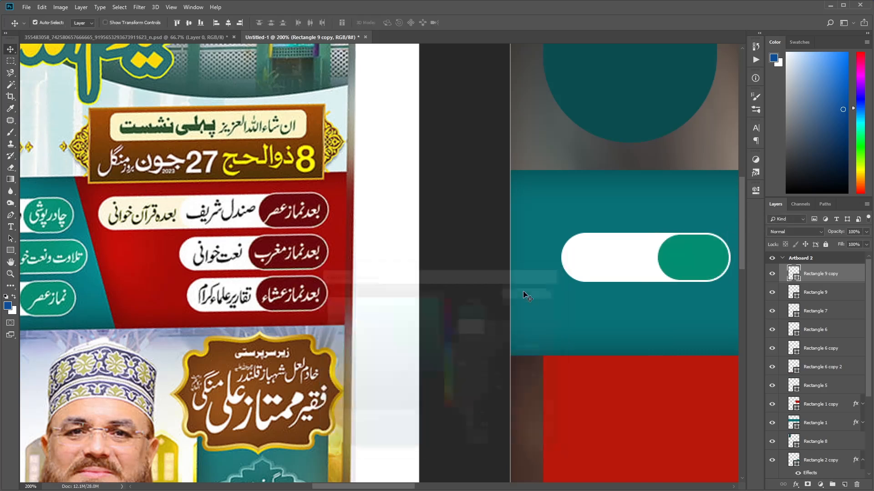
# Draw a circle about 585 px in diameter and position it over the upper right part of Artboard 2, overlapping its top edge.
pyautogui.hotkey('ctrl', '0')
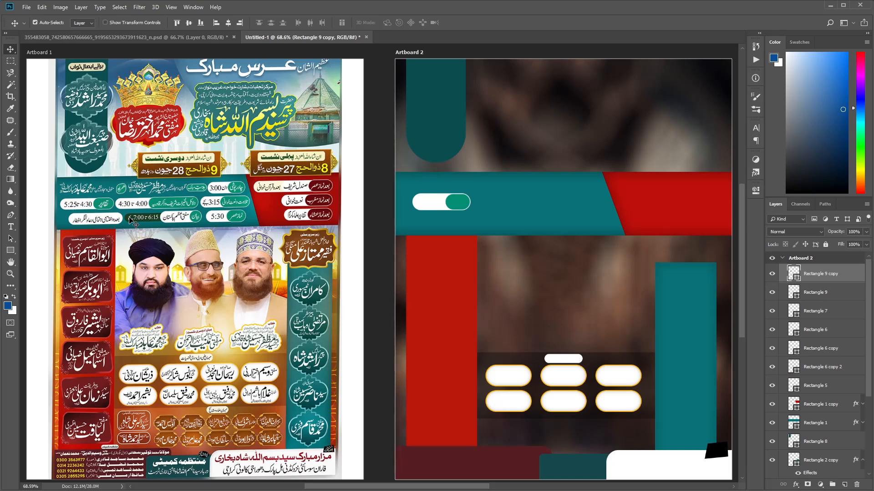
pyautogui.moveTo(640, 119); pyautogui.dragTo(627, 158)
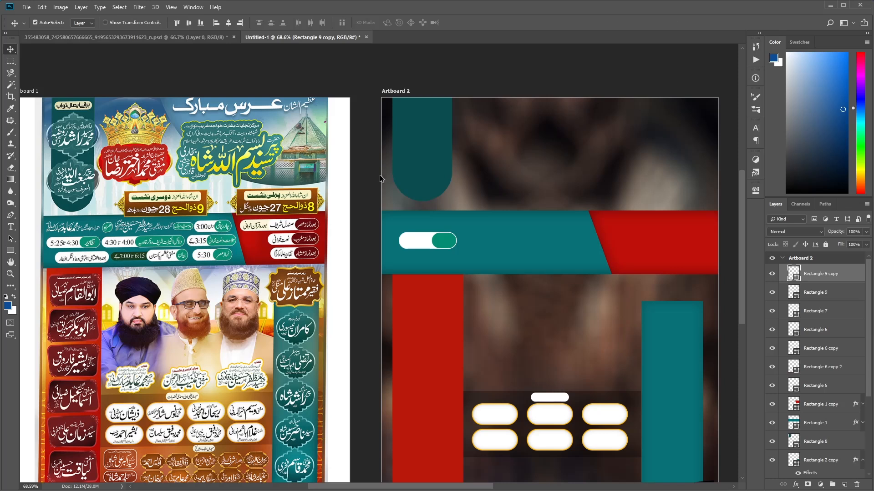
pyautogui.click(11, 250)
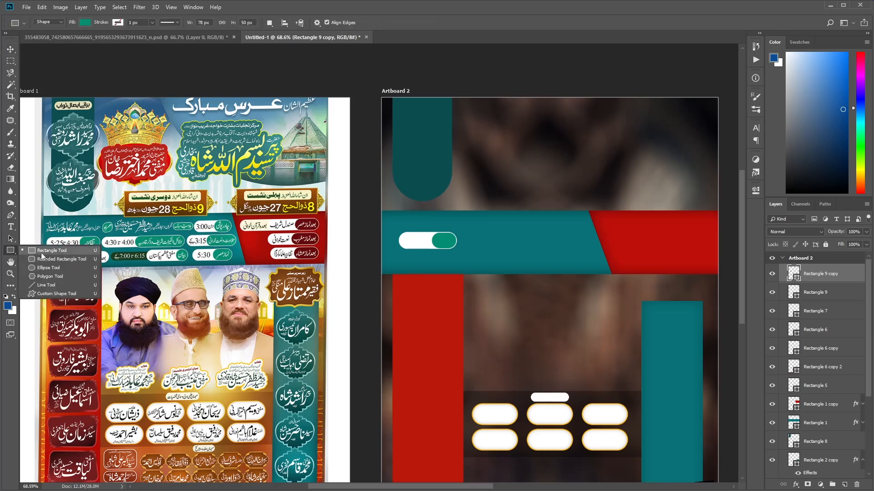
pyautogui.click(49, 268)
pyautogui.moveTo(549, 67); pyautogui.dragTo(699, 250)
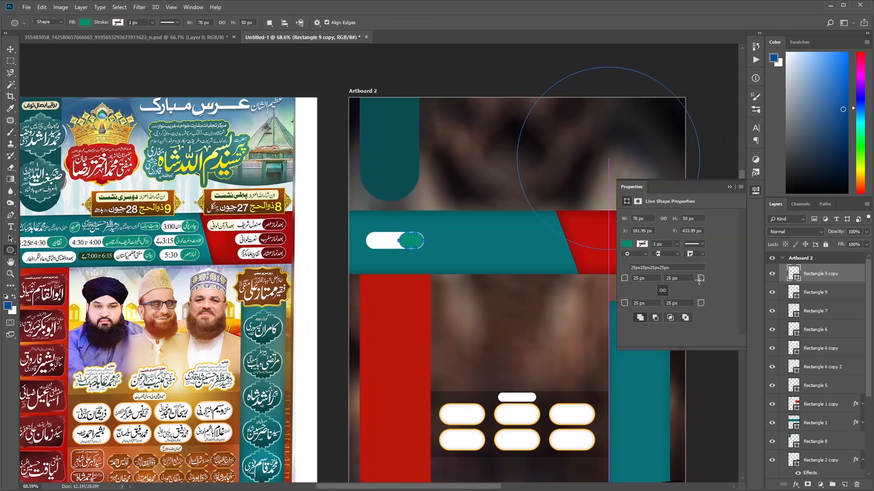
pyautogui.press('v')
pyautogui.moveTo(605, 191); pyautogui.dragTo(613, 139)
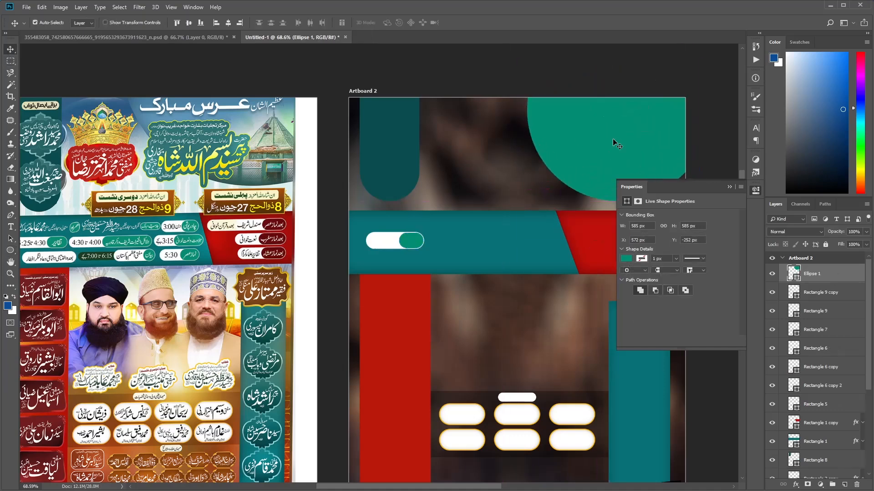
# Stretch the circle into a wider ellipse and reposition it so it runs off Artboard 2's upper right corner.
pyautogui.hotkey('ctrl', 't')
pyautogui.moveTo(527, 111); pyautogui.dragTo(494, 110)
pyautogui.moveTo(600, 155); pyautogui.dragTo(613, 142)
pyautogui.press('Return')
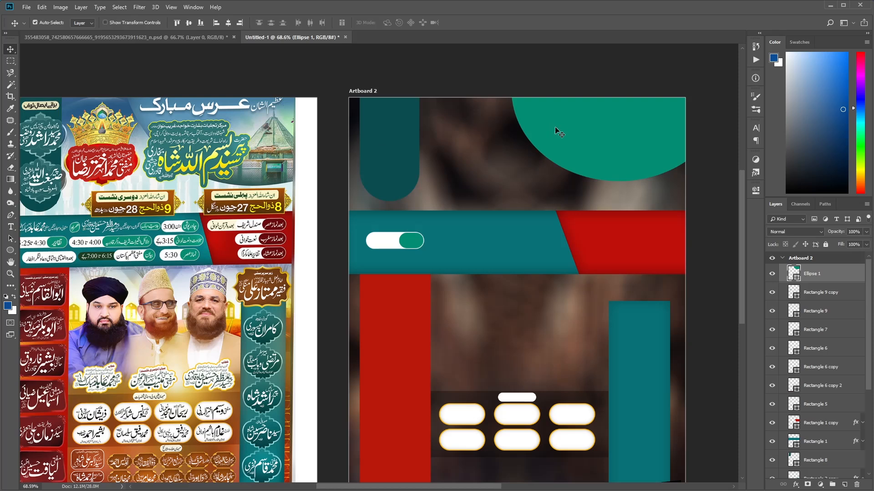
# Recolor the corner ellipse to blue 4981a4, sampled from the reference poster's sky, and nudge it slightly upward.
pyautogui.doubleClick(795, 278)
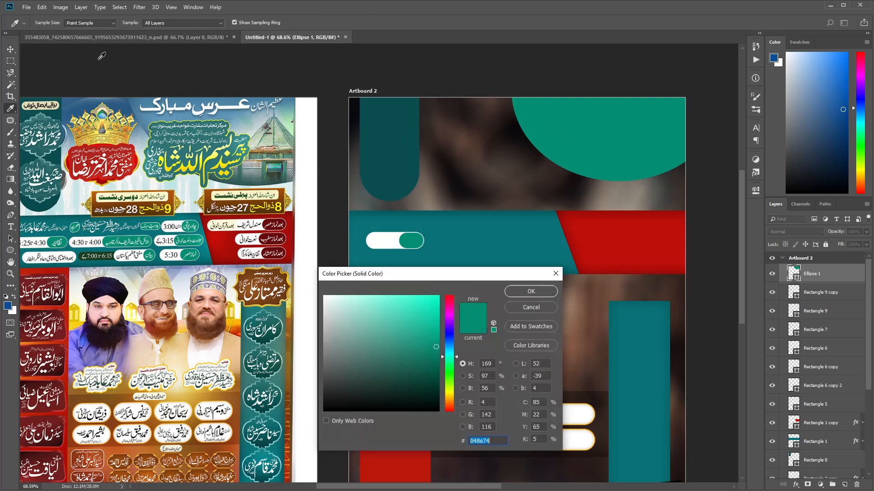
pyautogui.click(188, 98)
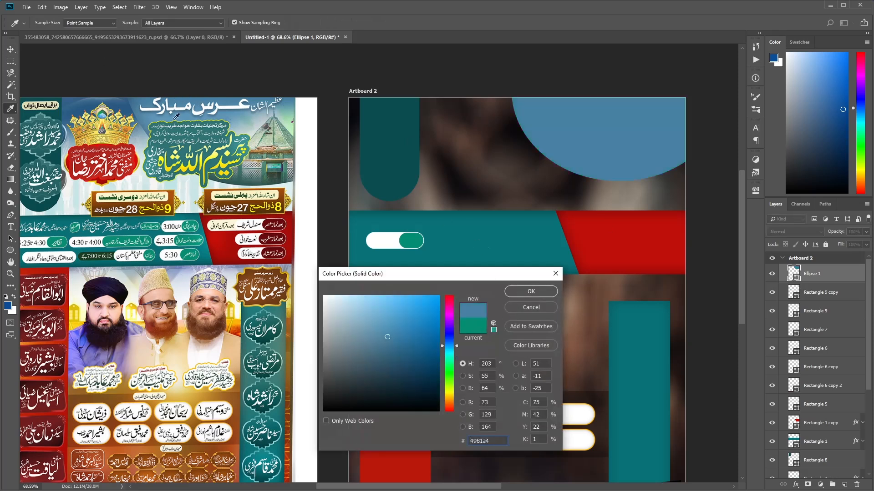
pyautogui.click(516, 290)
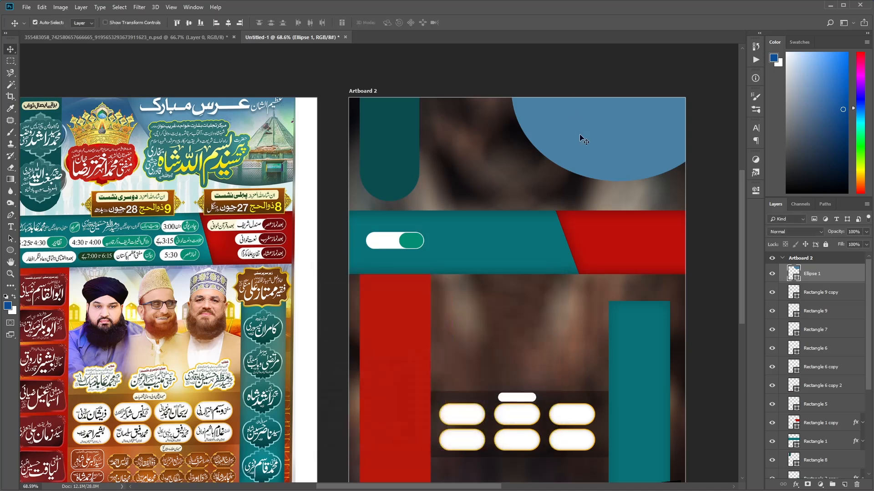
pyautogui.moveTo(580, 135); pyautogui.dragTo(581, 132)
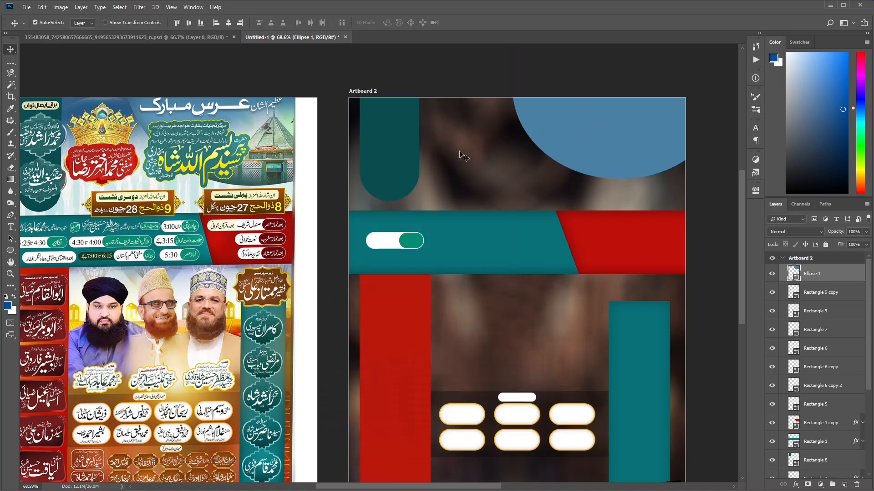